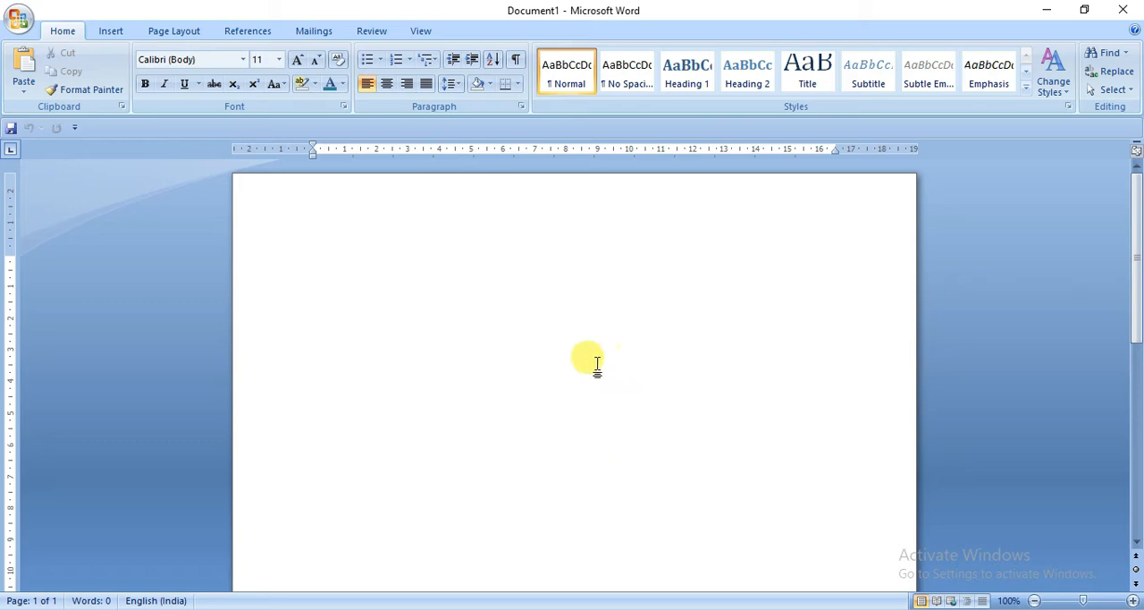
Step: Insert a table of 10 columns and 8 rows in the blank document and undo the insertion
{"action": "left_click", "coordinate": [112, 34]}
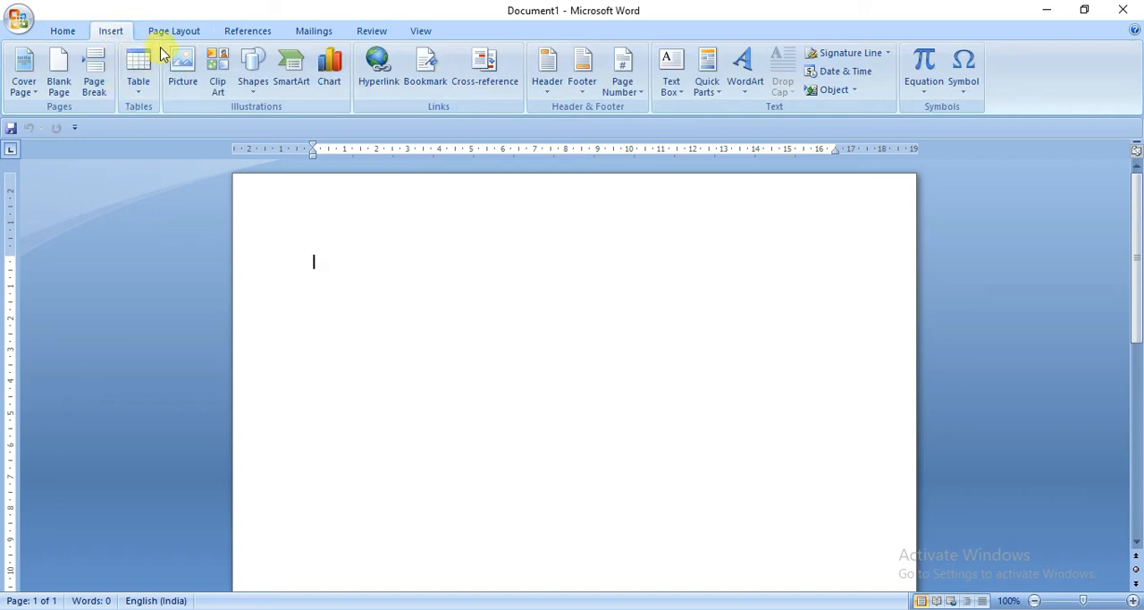
{"action": "left_click", "coordinate": [137, 92]}
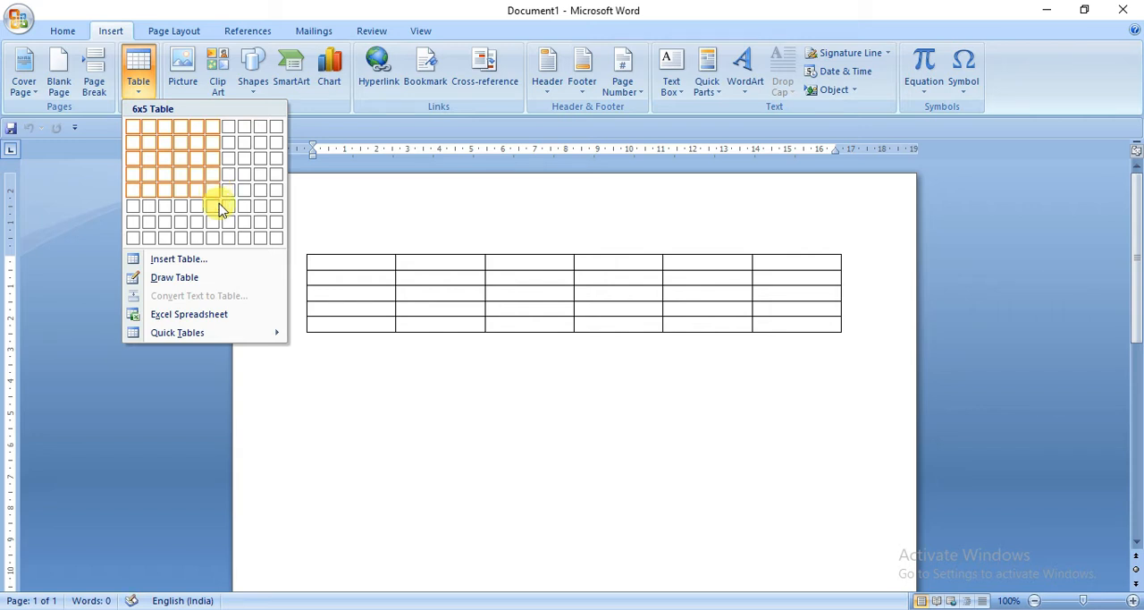
{"action": "left_click", "coordinate": [277, 241]}
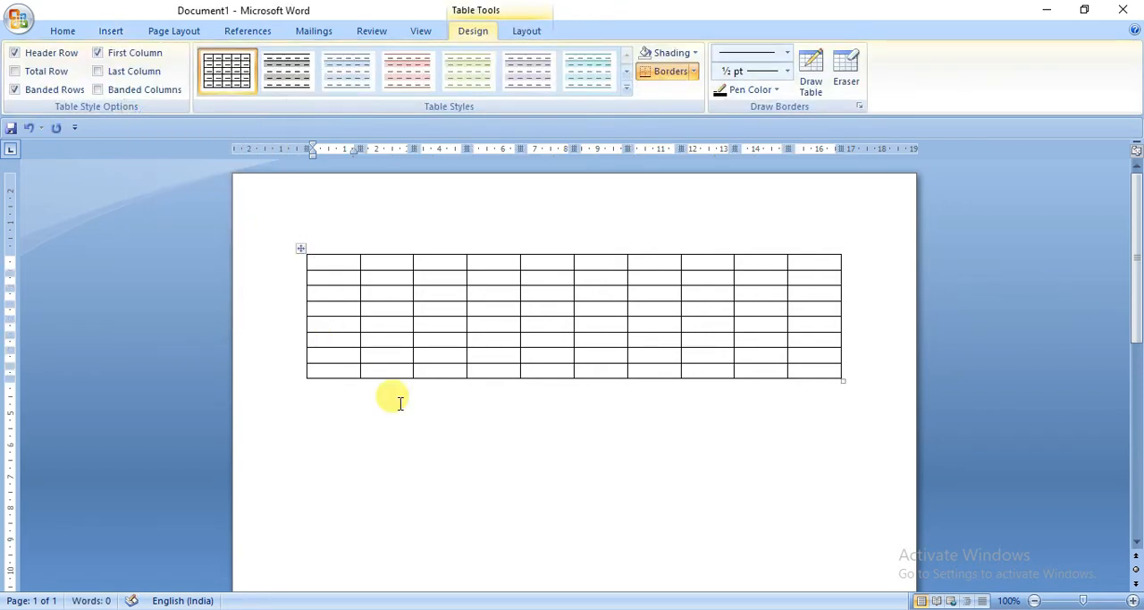
{"action": "left_click", "coordinate": [478, 420]}
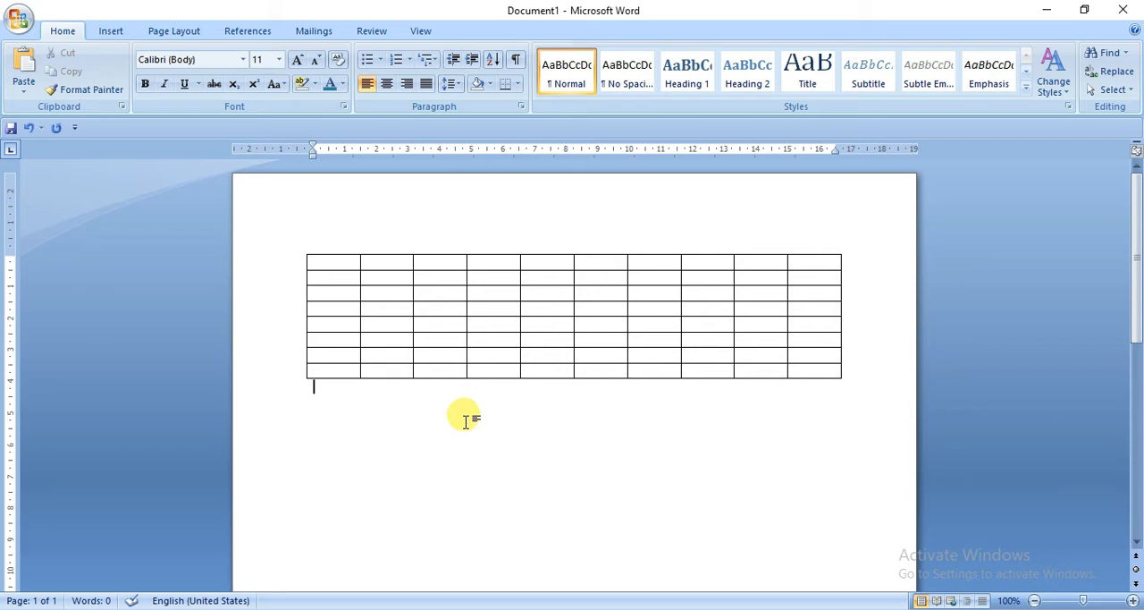
{"action": "key", "text": "ctrl+z"}
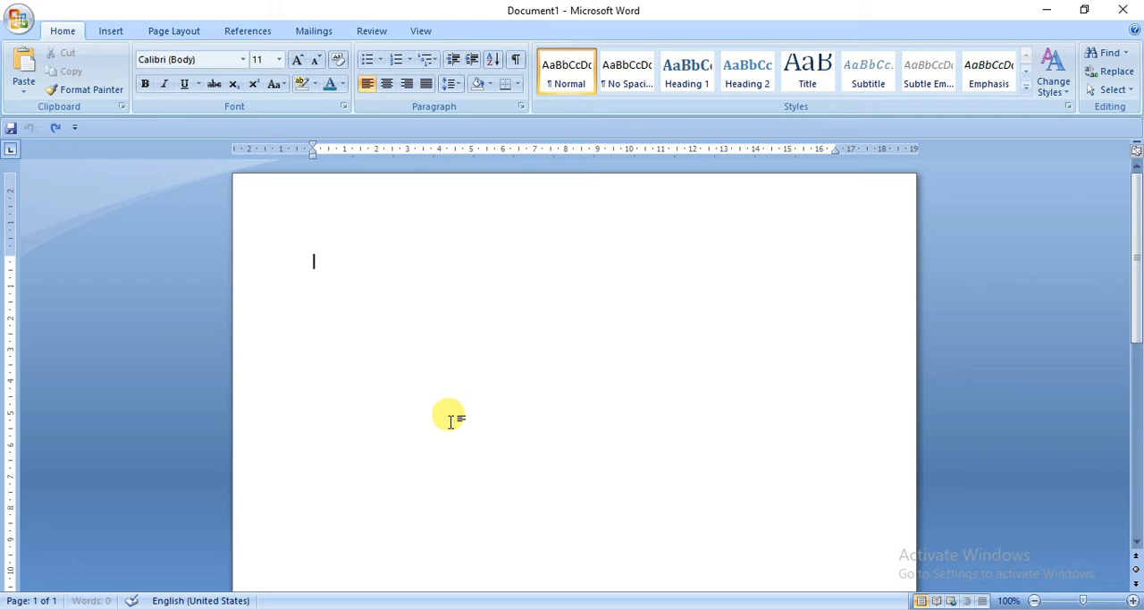
Step: Insert a table with 5 columns and 5 rows, using automatic fixed column width
{"action": "left_click", "coordinate": [109, 30]}
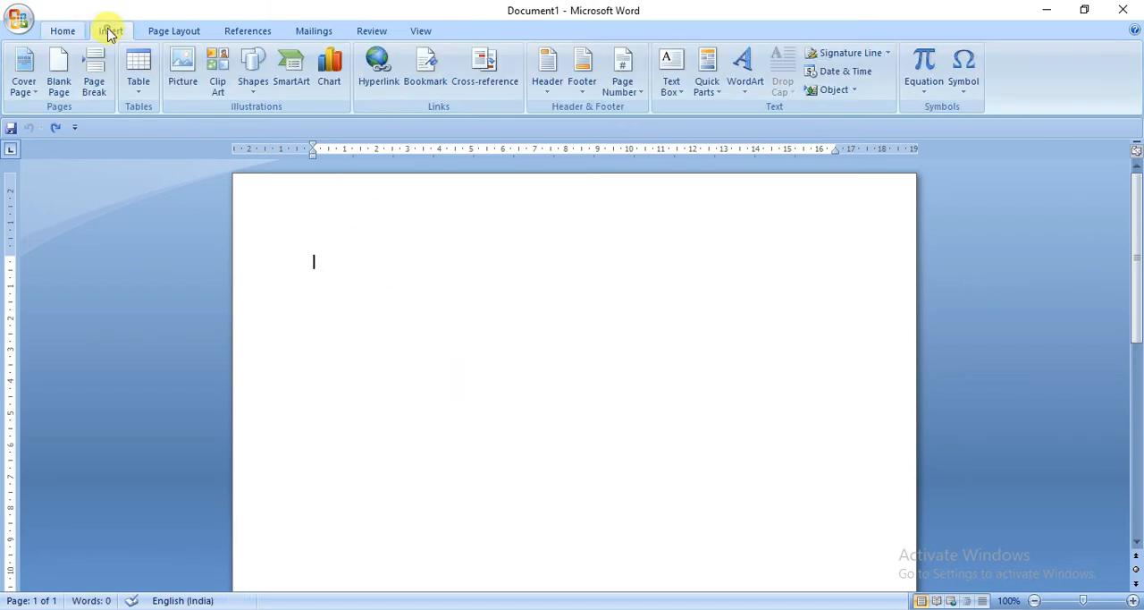
{"action": "left_click", "coordinate": [141, 99]}
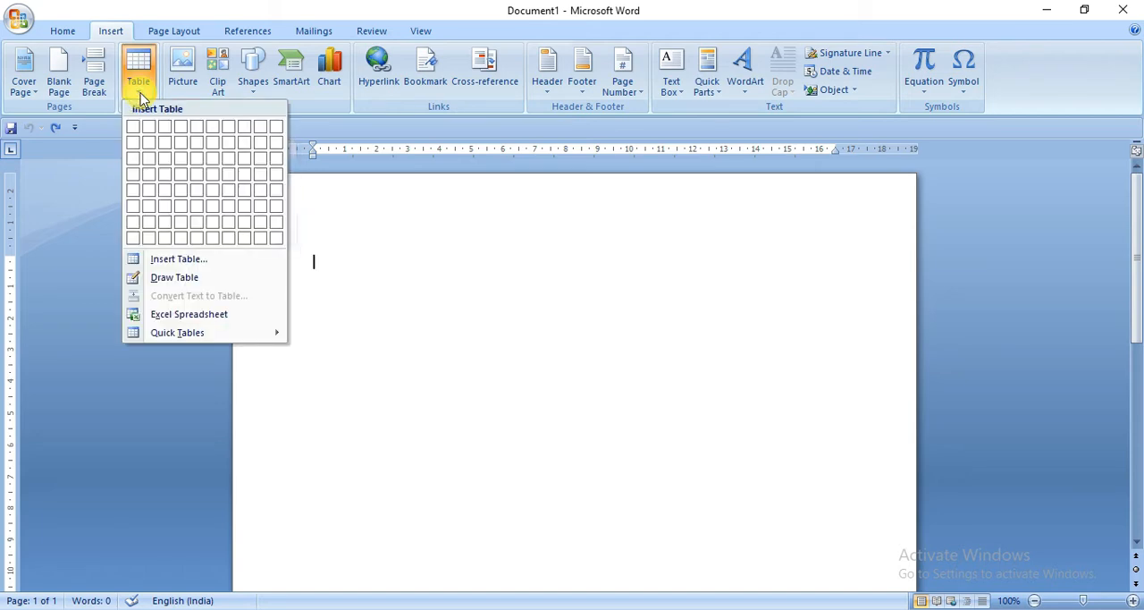
{"action": "left_click", "coordinate": [194, 265]}
{"action": "left_click_drag", "start_coordinate": [421, 197], "coordinate": [369, 212]}
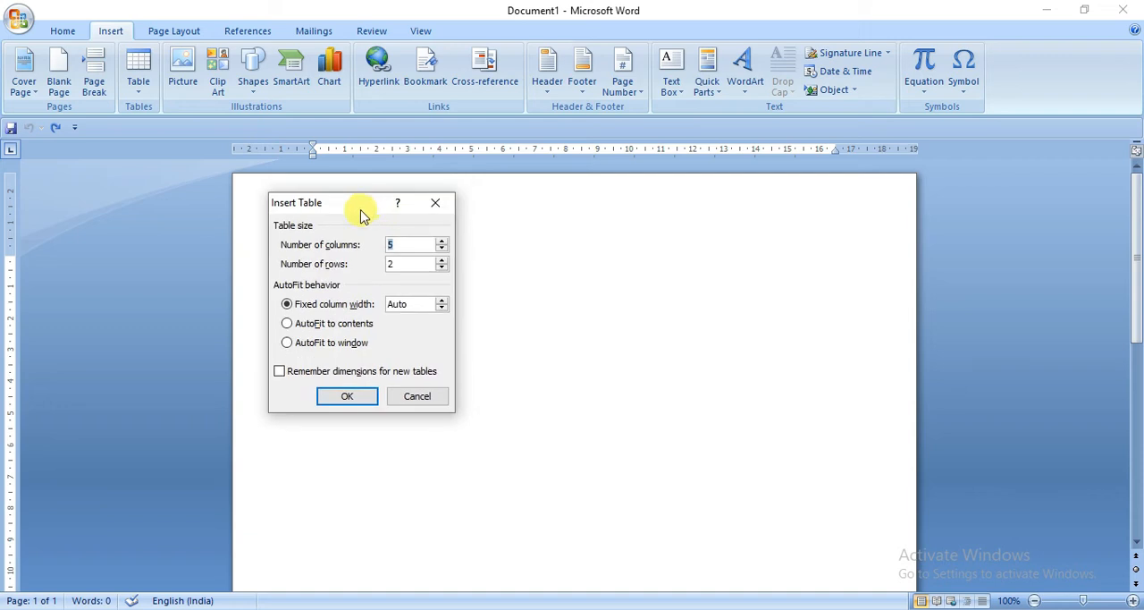
{"action": "double_click", "coordinate": [394, 261]}
{"action": "type", "text": "5"}
{"action": "left_click", "coordinate": [362, 403]}
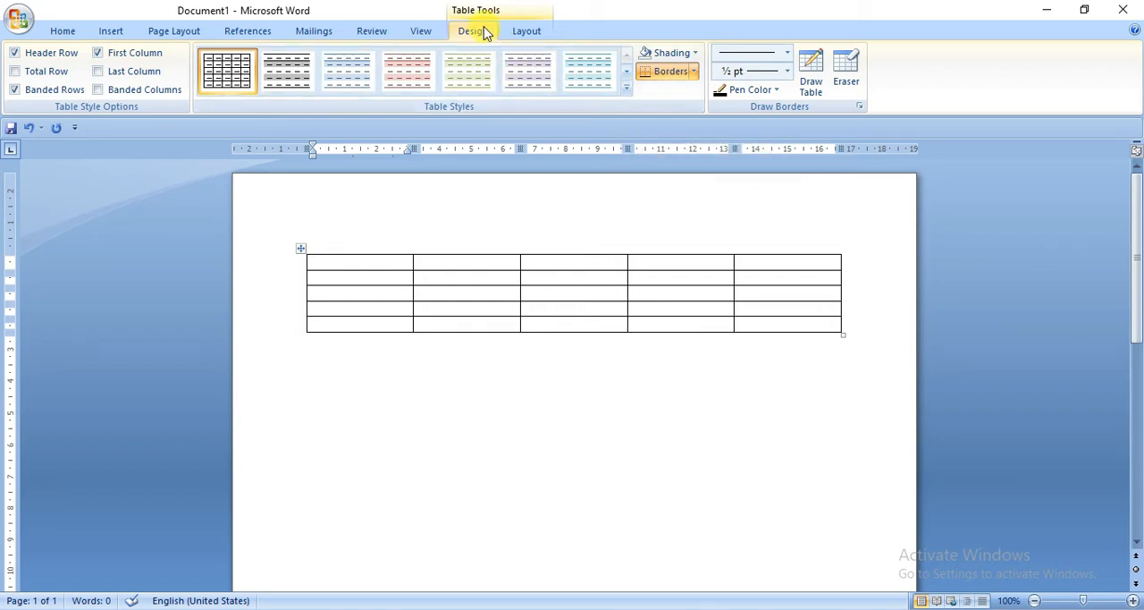
Step: Apply the blue built-in table style with a solid header row and shaded alternating rows
{"action": "left_click", "coordinate": [528, 32]}
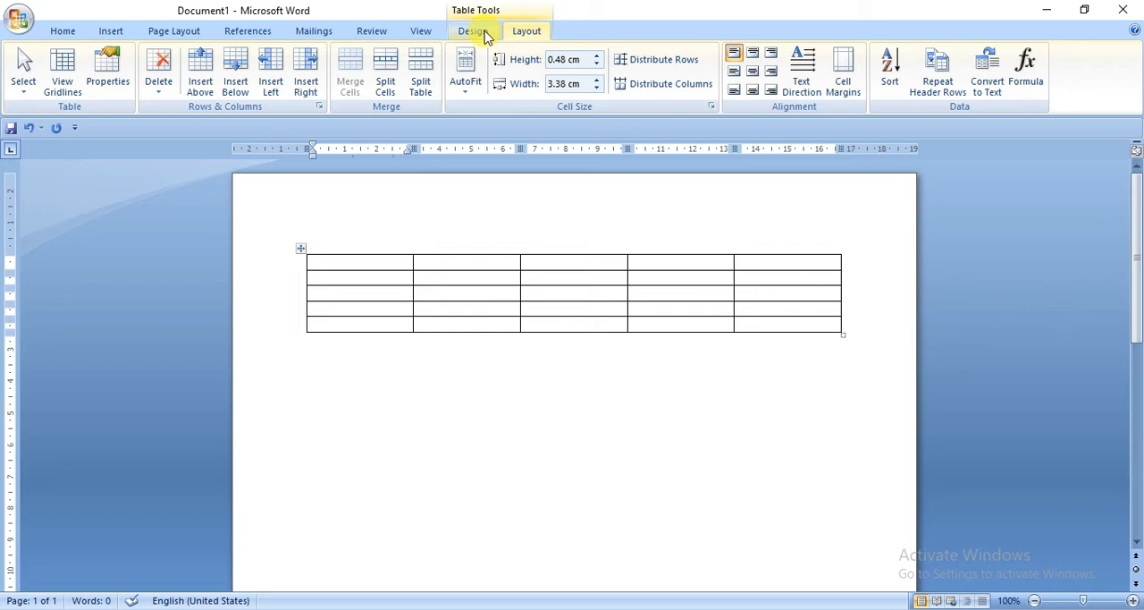
{"action": "left_click", "coordinate": [487, 37]}
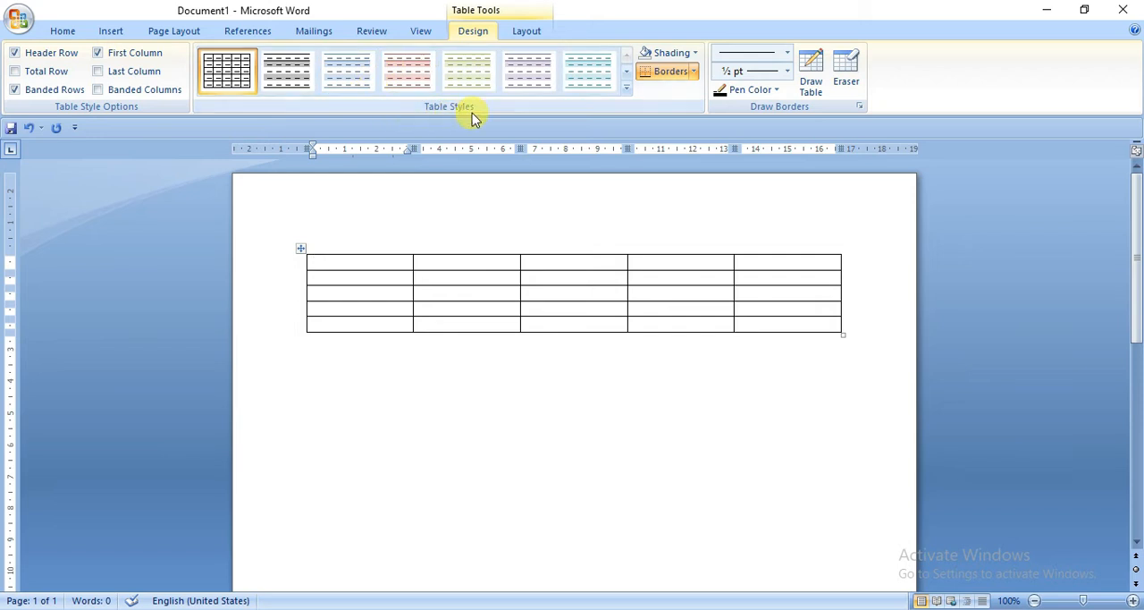
{"action": "left_click", "coordinate": [626, 90]}
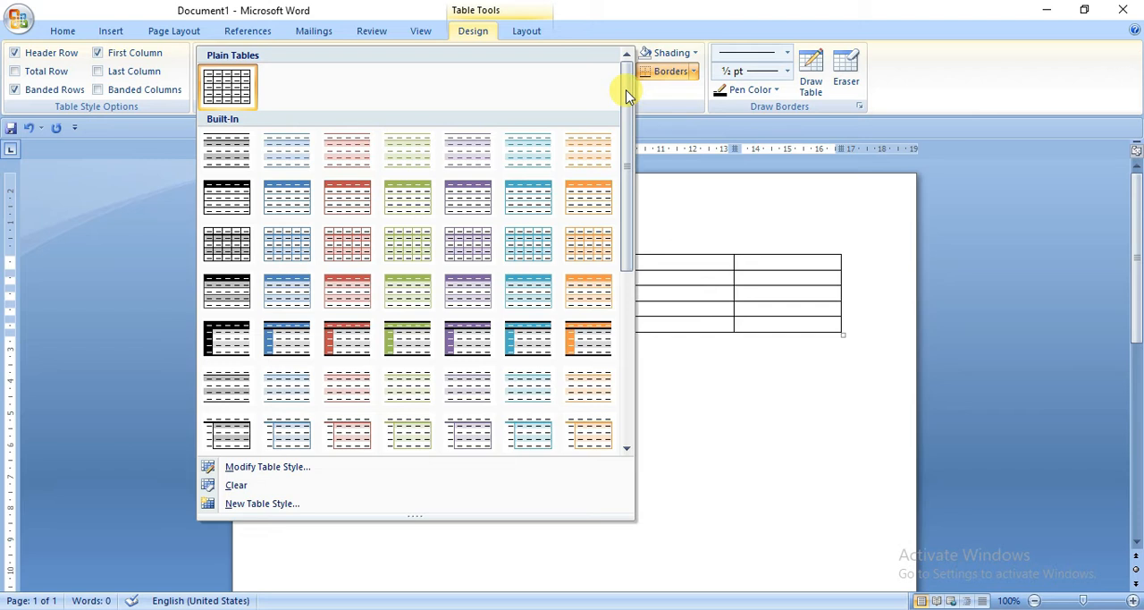
{"action": "left_click_drag", "start_coordinate": [627, 95], "coordinate": [623, 127]}
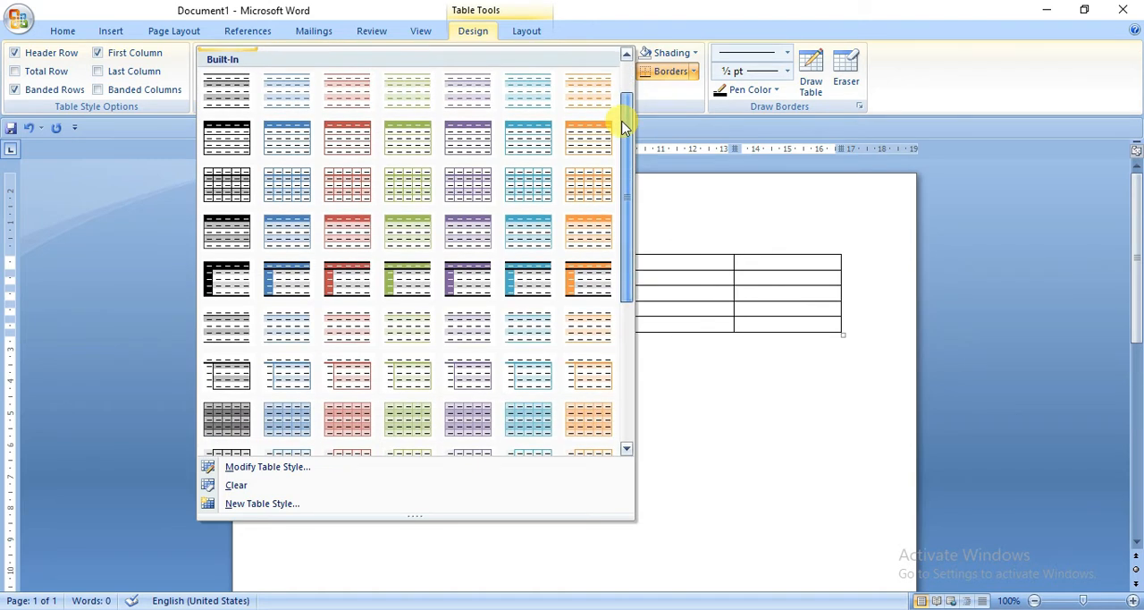
{"action": "left_click_drag", "start_coordinate": [623, 127], "coordinate": [631, 162]}
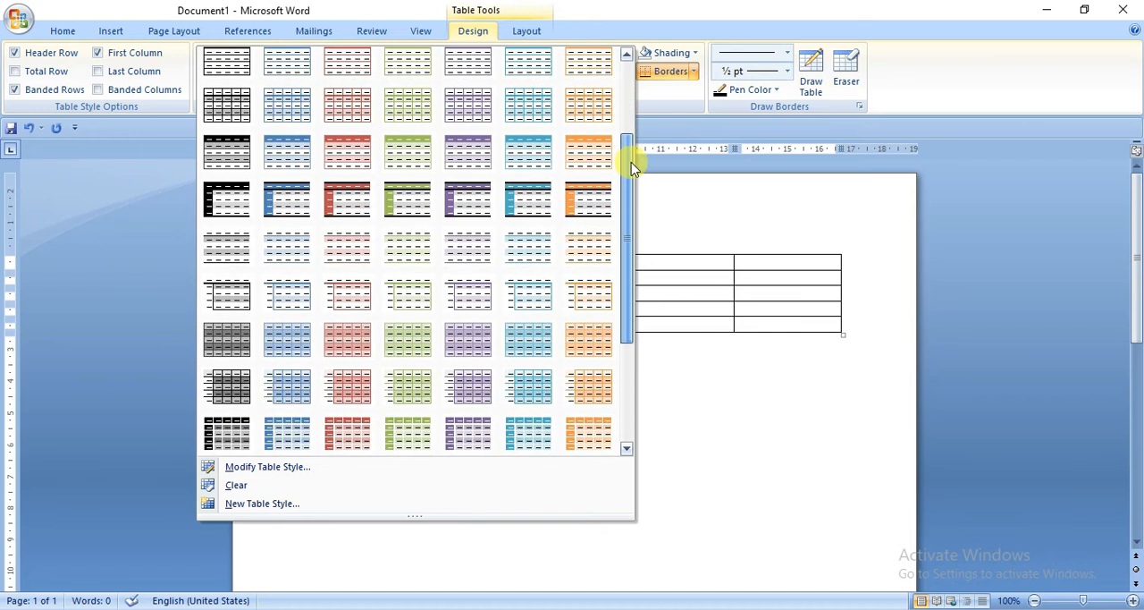
{"action": "left_click", "coordinate": [286, 159]}
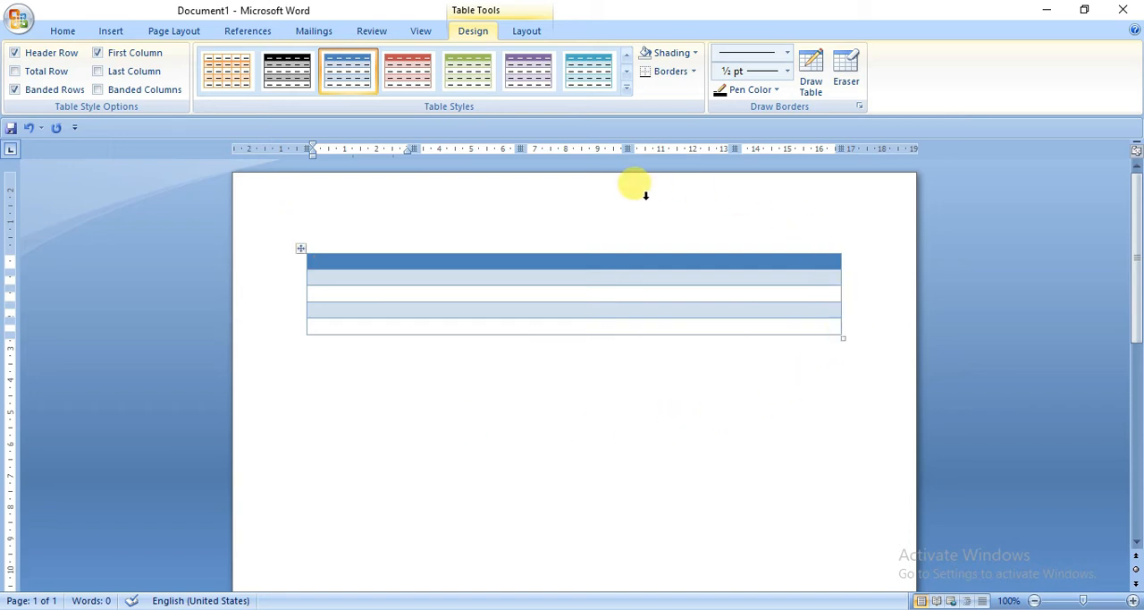
{"action": "left_click", "coordinate": [393, 418]}
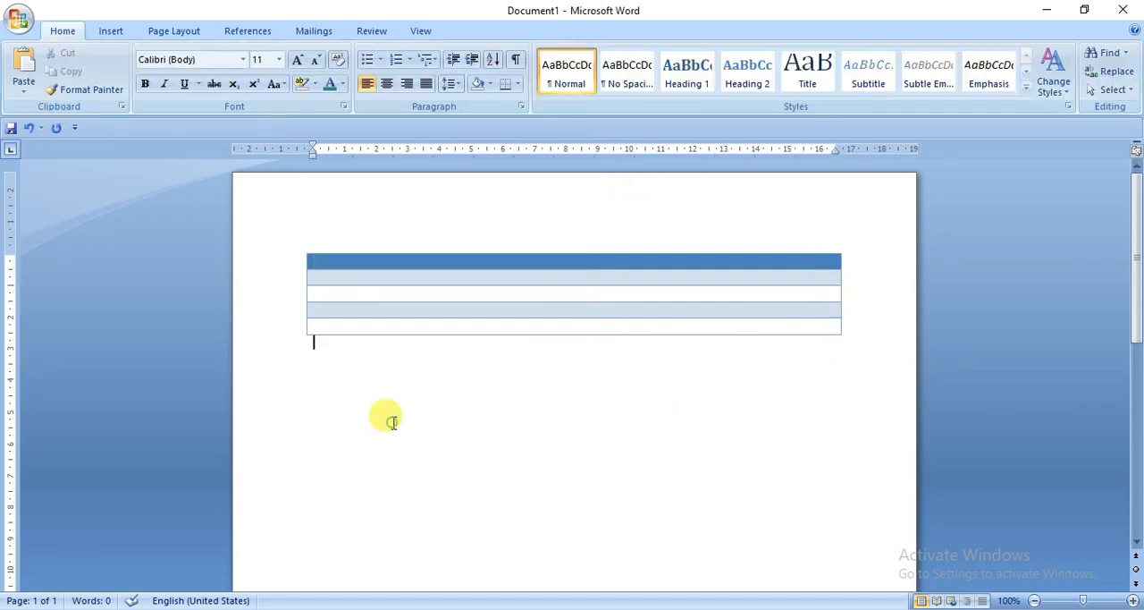
Step: Examine the header row and the alternating row shading of the styled table
{"action": "left_click", "coordinate": [331, 259]}
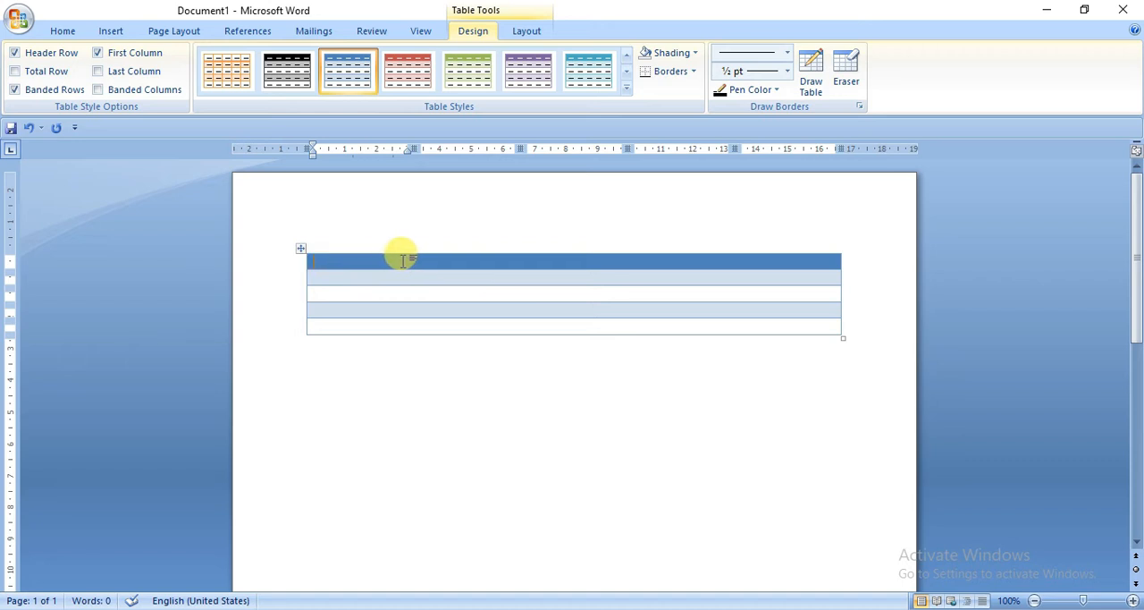
{"action": "left_click", "coordinate": [372, 275]}
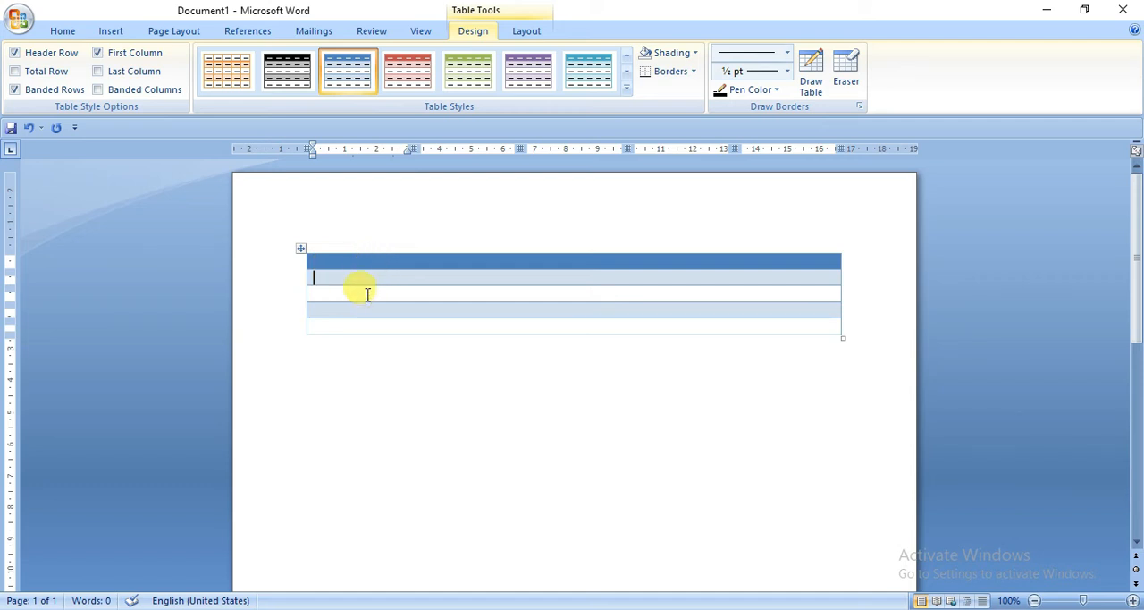
{"action": "left_click", "coordinate": [365, 294]}
{"action": "left_click", "coordinate": [374, 275]}
{"action": "left_click", "coordinate": [366, 310]}
{"action": "left_click", "coordinate": [376, 279]}
{"action": "left_click", "coordinate": [373, 310]}
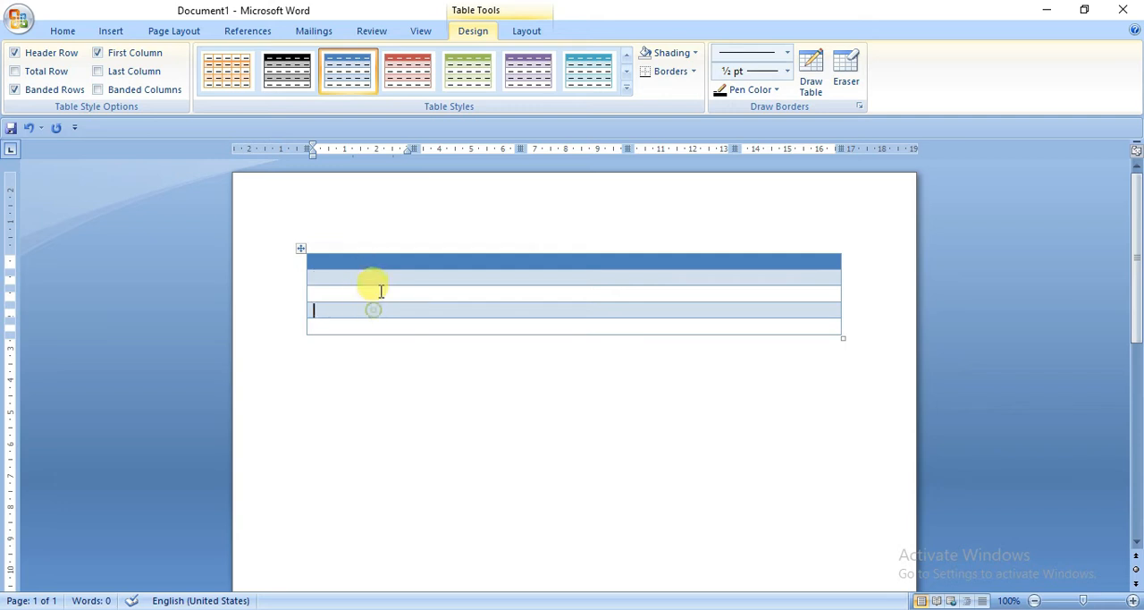
{"action": "left_click", "coordinate": [377, 279]}
{"action": "left_click", "coordinate": [373, 310]}
{"action": "left_click", "coordinate": [378, 278]}
{"action": "left_click", "coordinate": [327, 278]}
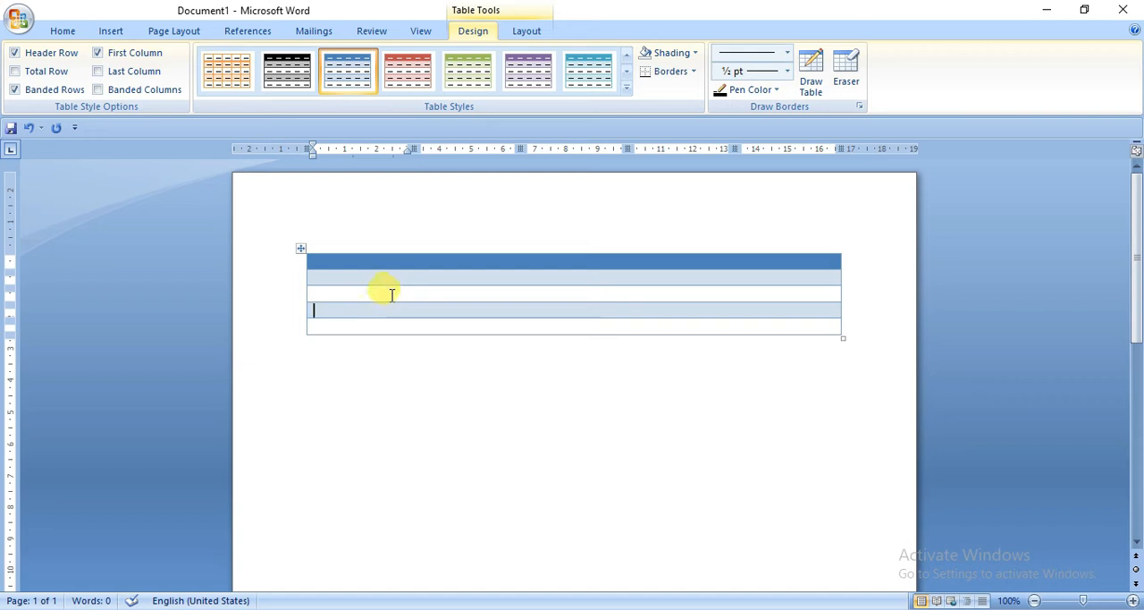
Step: Switch the table's banding from rows to columns, trying the header row formatting off and on
{"action": "left_click", "coordinate": [14, 90]}
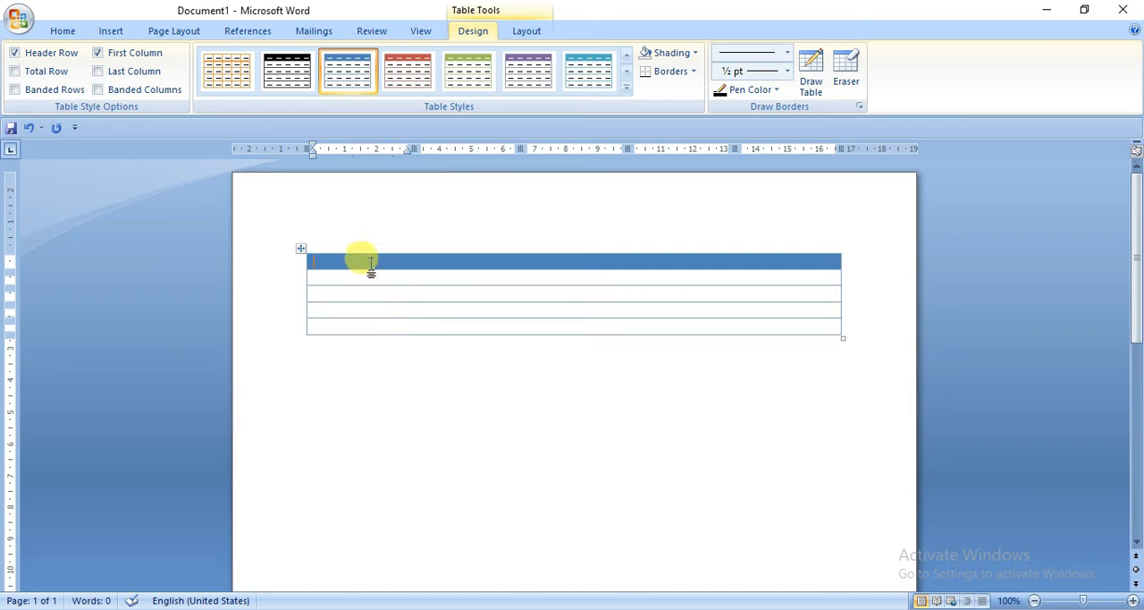
{"action": "left_click", "coordinate": [371, 265]}
{"action": "left_click", "coordinate": [19, 54]}
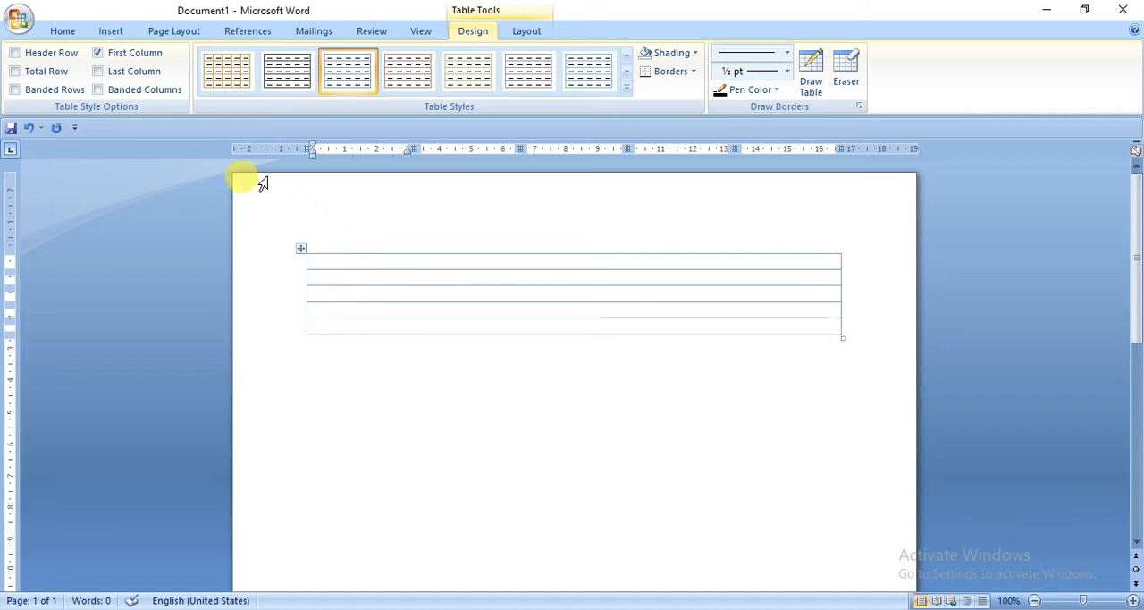
{"action": "left_click", "coordinate": [34, 53]}
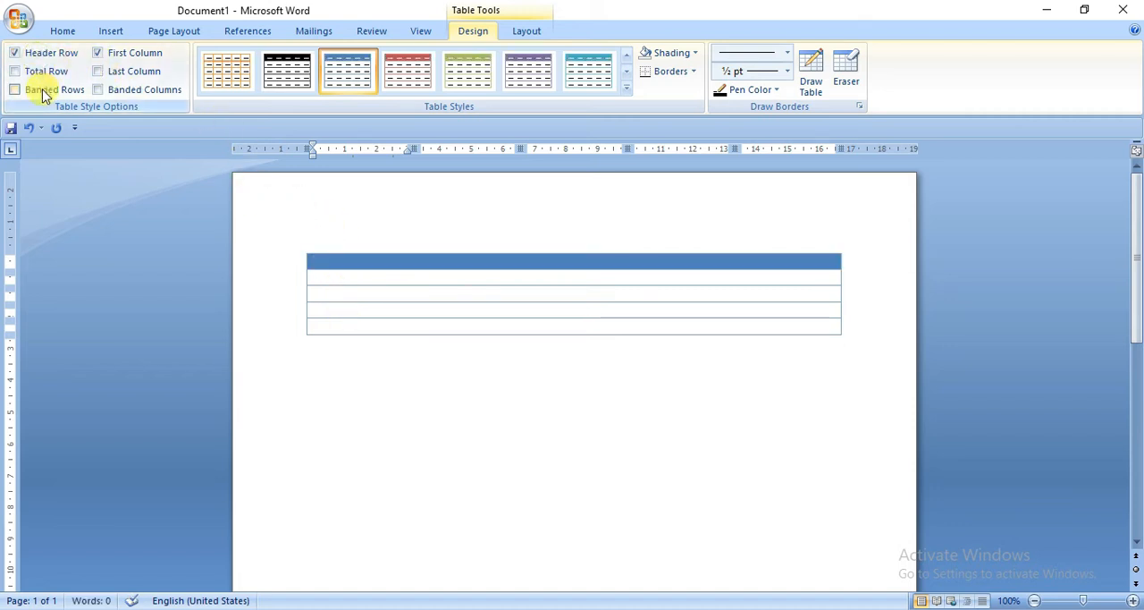
{"action": "left_click", "coordinate": [40, 90]}
{"action": "left_click", "coordinate": [53, 93]}
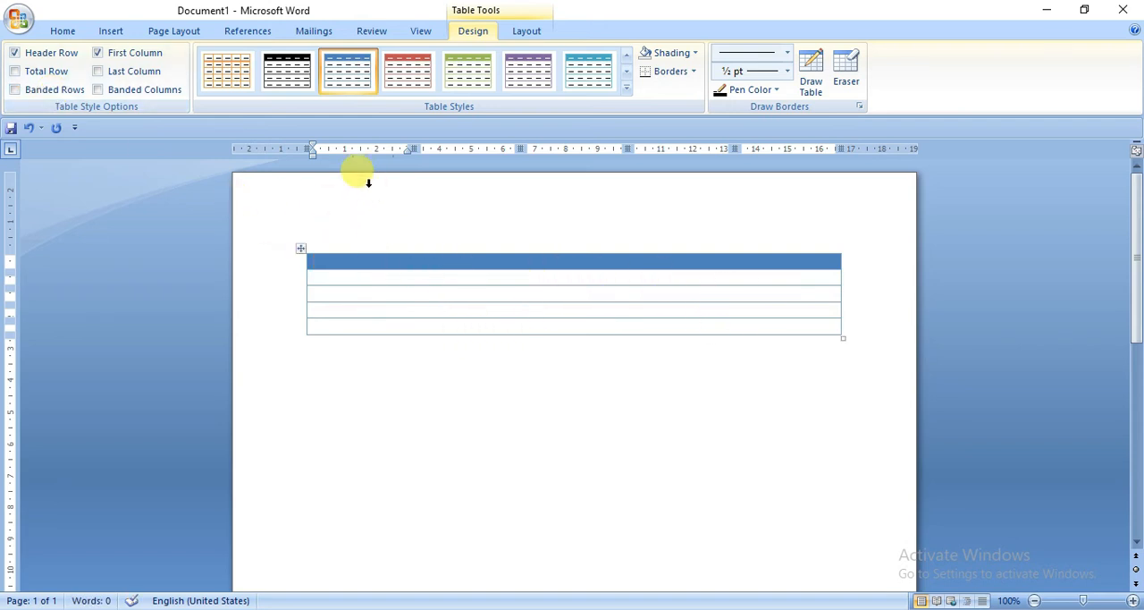
{"action": "left_click", "coordinate": [99, 90]}
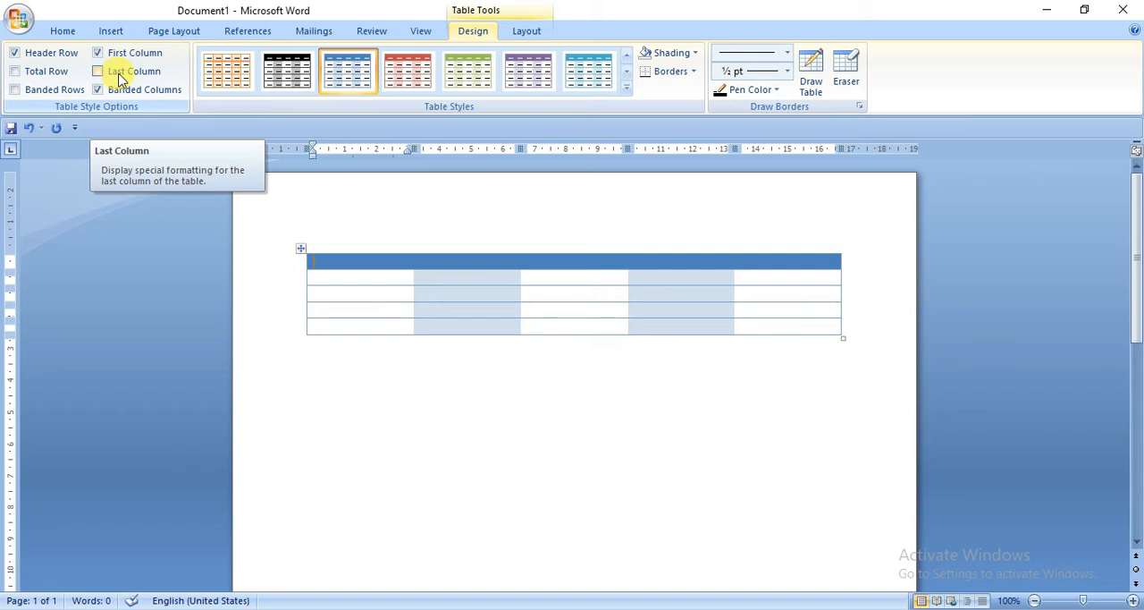
Step: Apply the black built-in table style with a solid header row and solid first column
{"action": "left_click", "coordinate": [625, 95]}
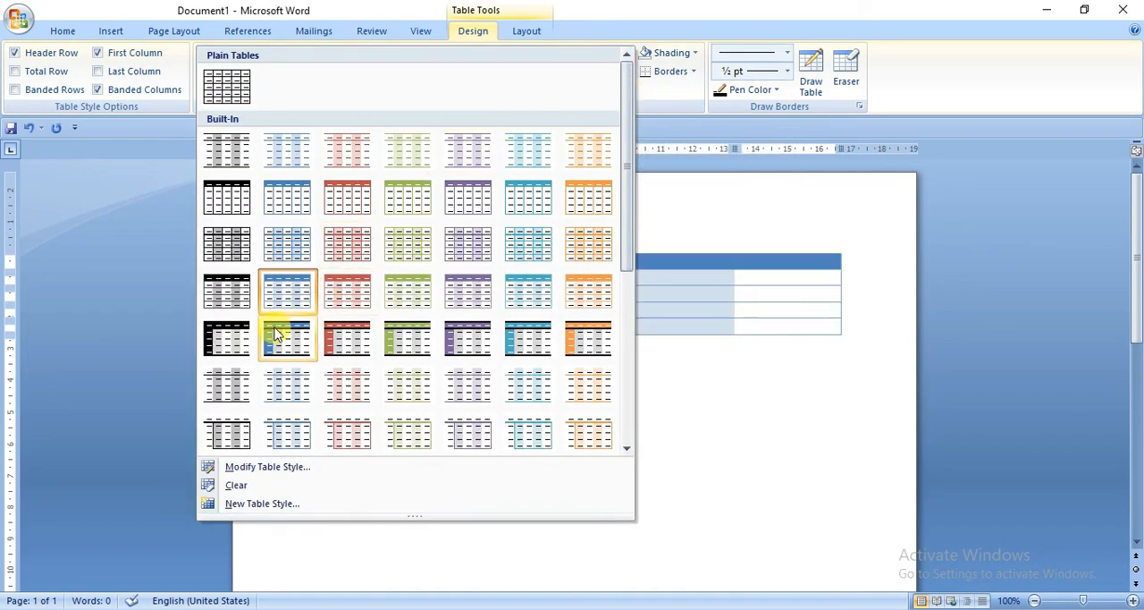
{"action": "left_click", "coordinate": [215, 348]}
{"action": "left_click", "coordinate": [455, 428]}
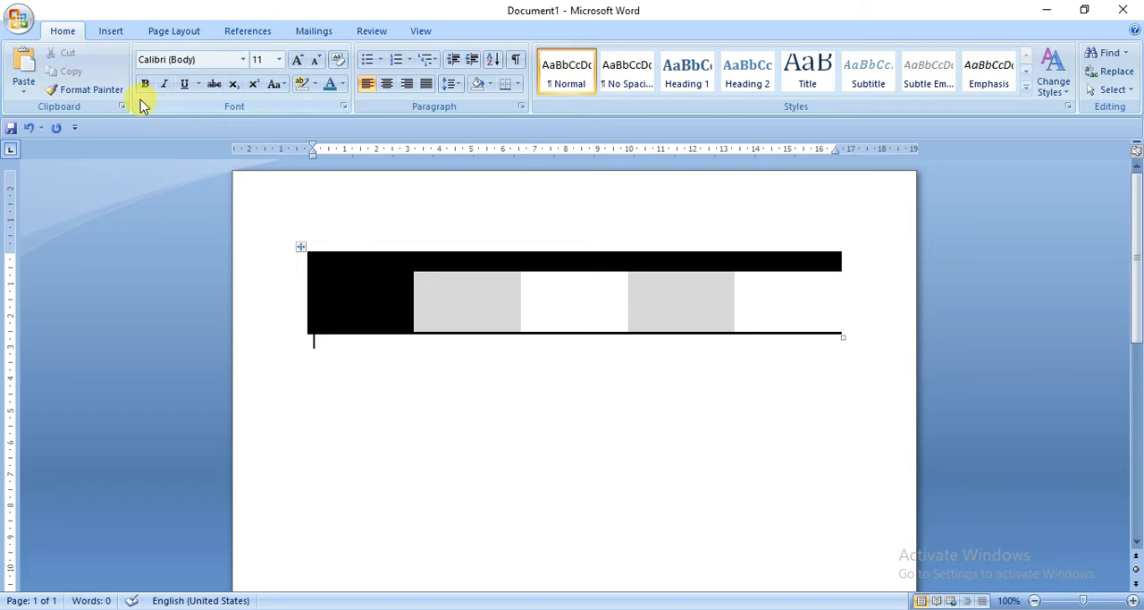
Step: Enable the Last Column and Total Row formatting, toggling the First Column formatting off and back on
{"action": "left_click", "coordinate": [398, 308]}
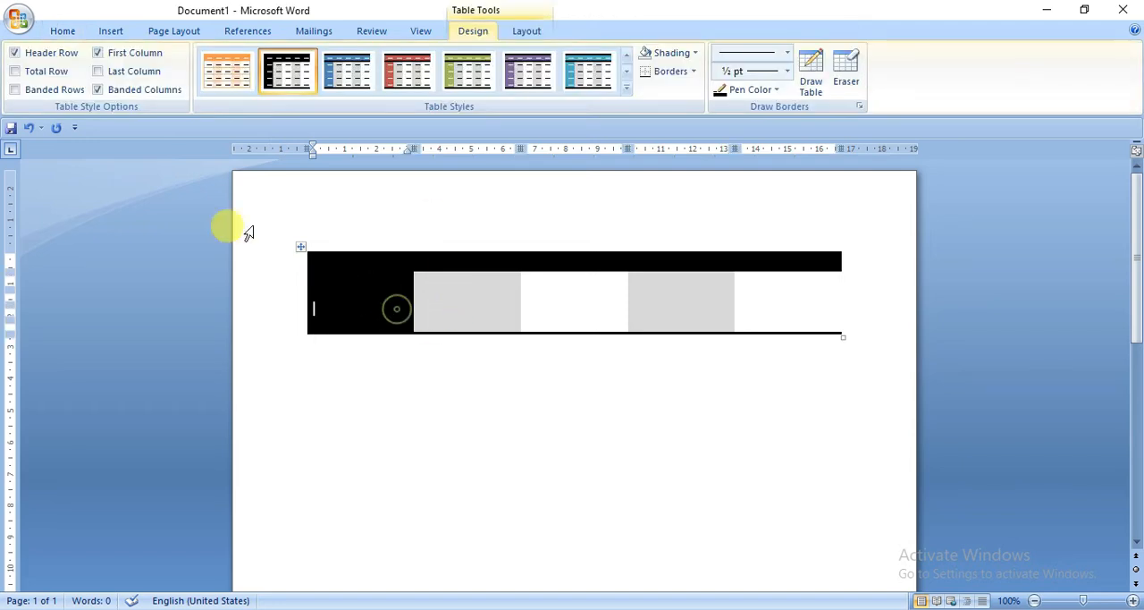
{"action": "left_click", "coordinate": [98, 52]}
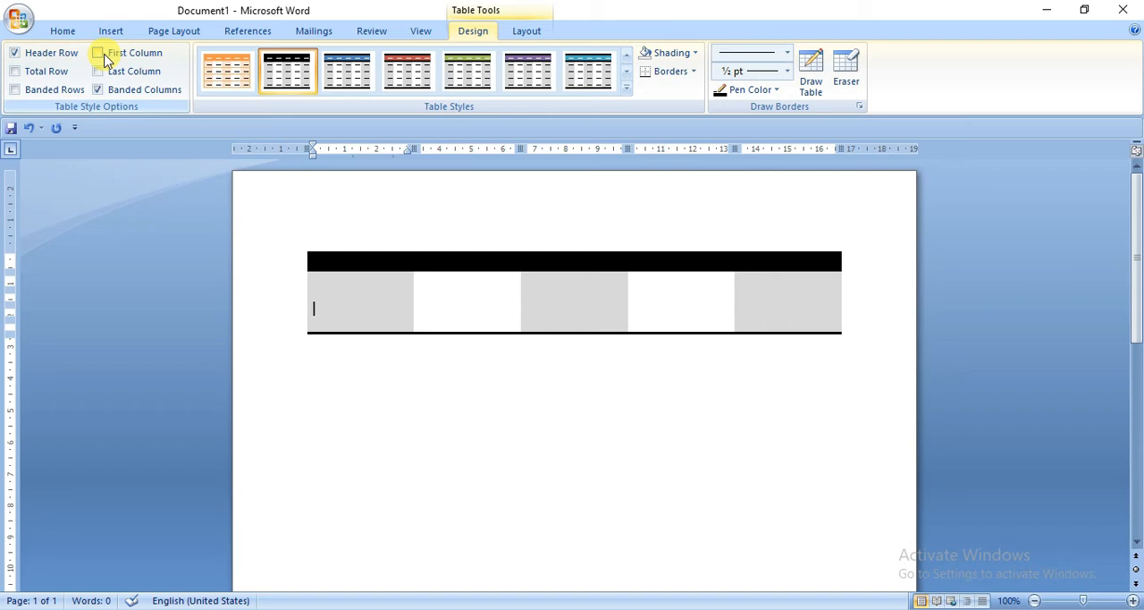
{"action": "left_click", "coordinate": [103, 55]}
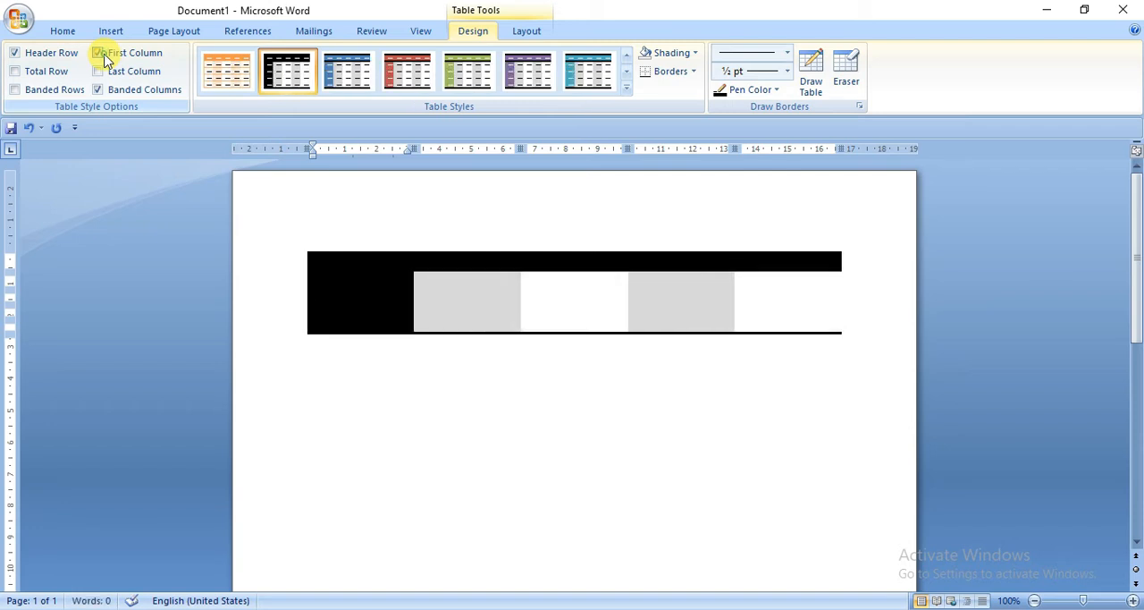
{"action": "left_click", "coordinate": [104, 56]}
{"action": "left_click", "coordinate": [100, 71]}
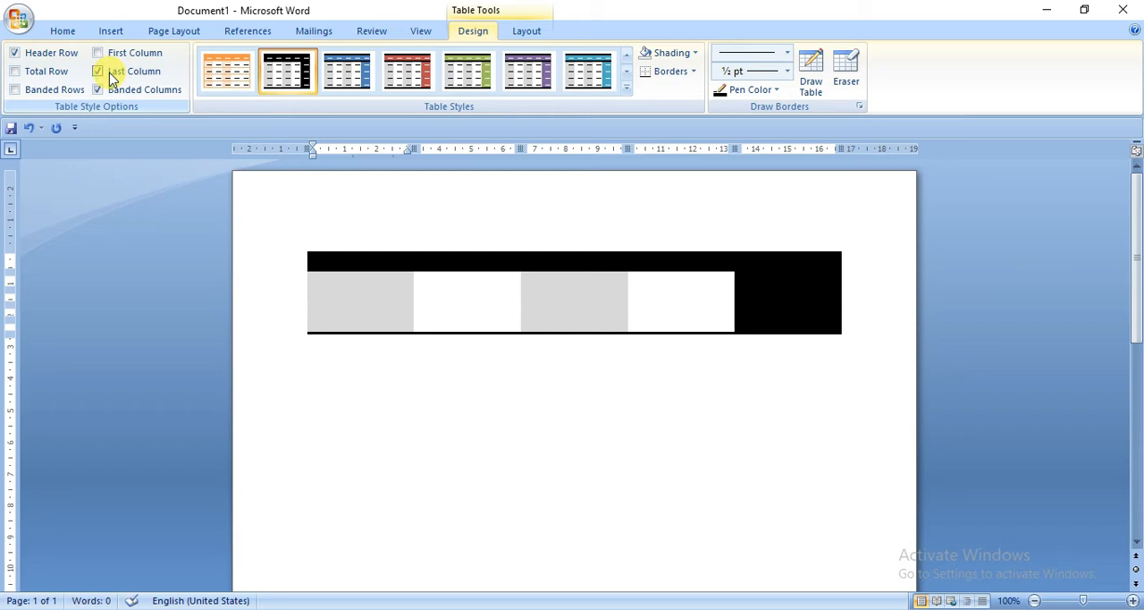
{"action": "left_click", "coordinate": [113, 54]}
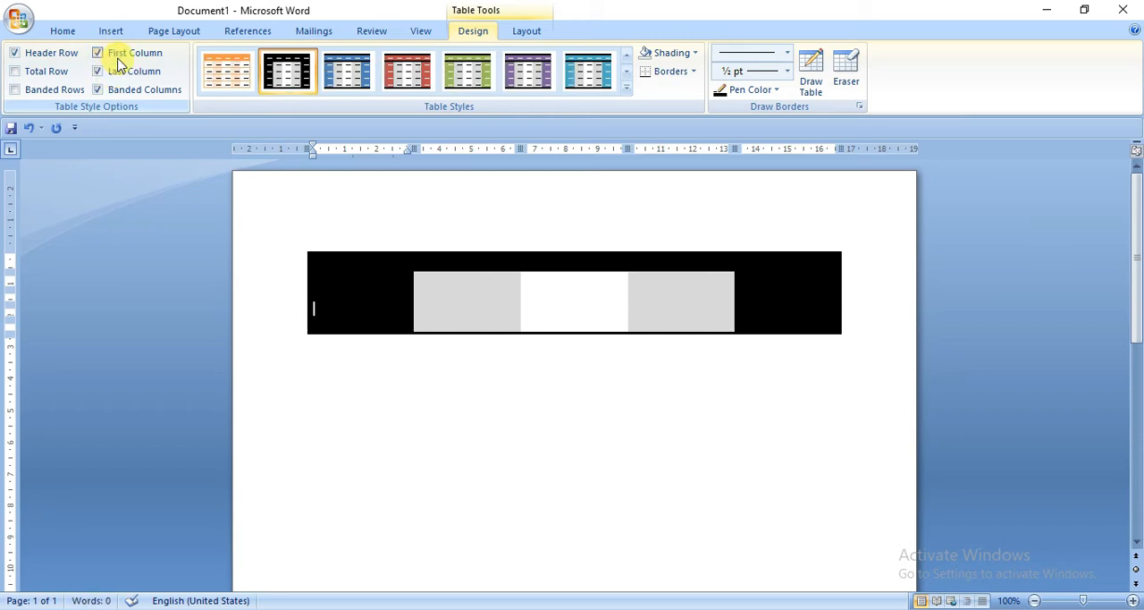
{"action": "left_click", "coordinate": [30, 73]}
{"action": "left_click", "coordinate": [564, 386]}
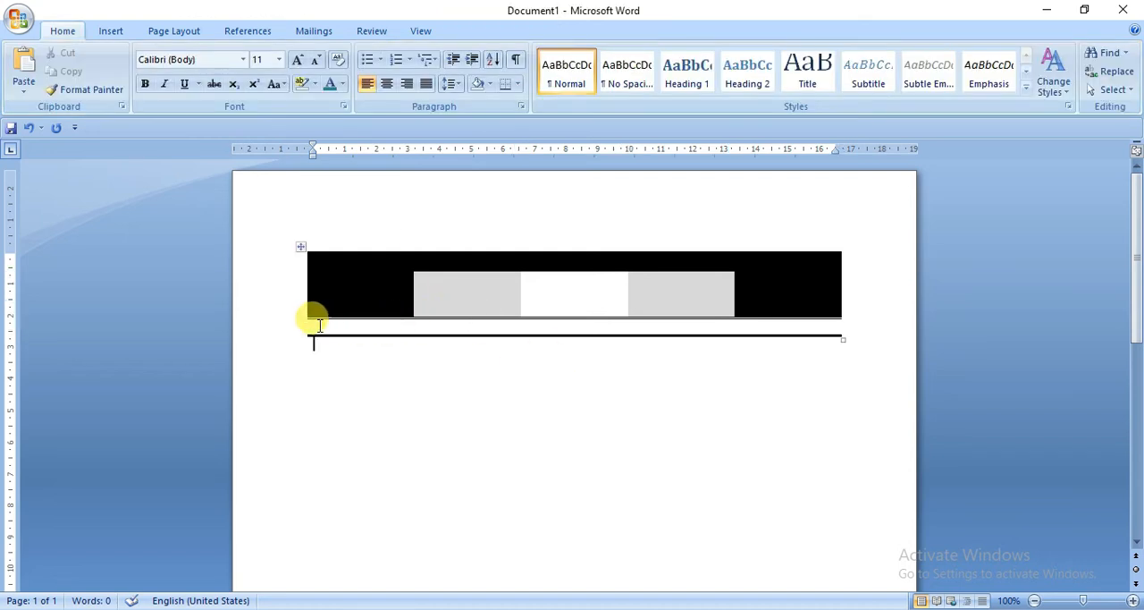
Step: Enable the Banded Rows formatting on the black-styled table in addition to its banded columns
{"action": "left_click_drag", "start_coordinate": [318, 326], "coordinate": [837, 323]}
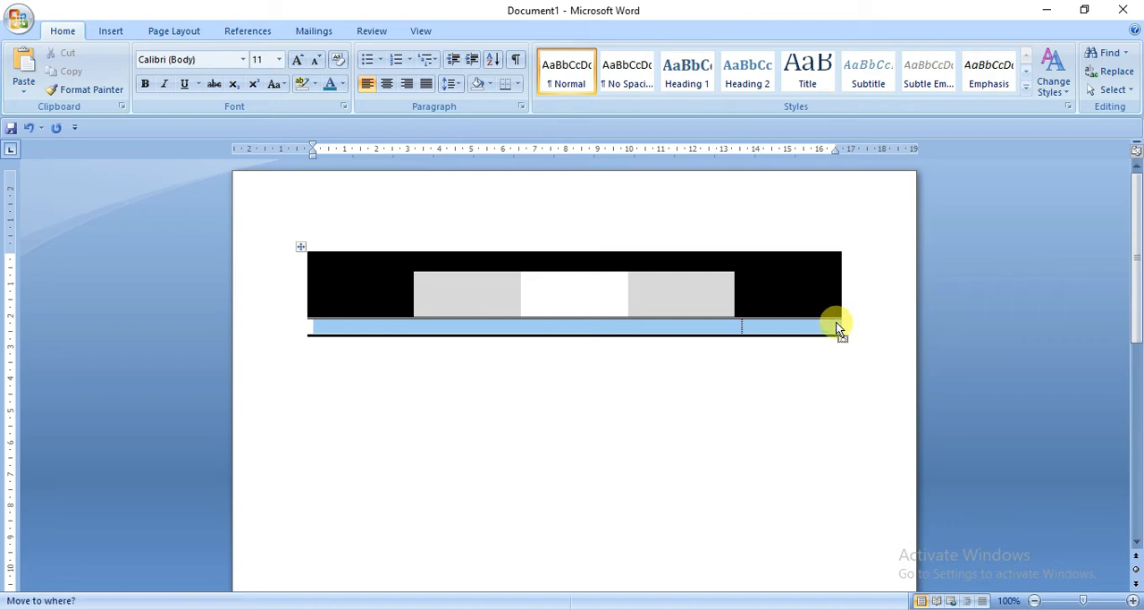
{"action": "left_click", "coordinate": [836, 322]}
{"action": "left_click", "coordinate": [392, 325]}
{"action": "left_click", "coordinate": [476, 32]}
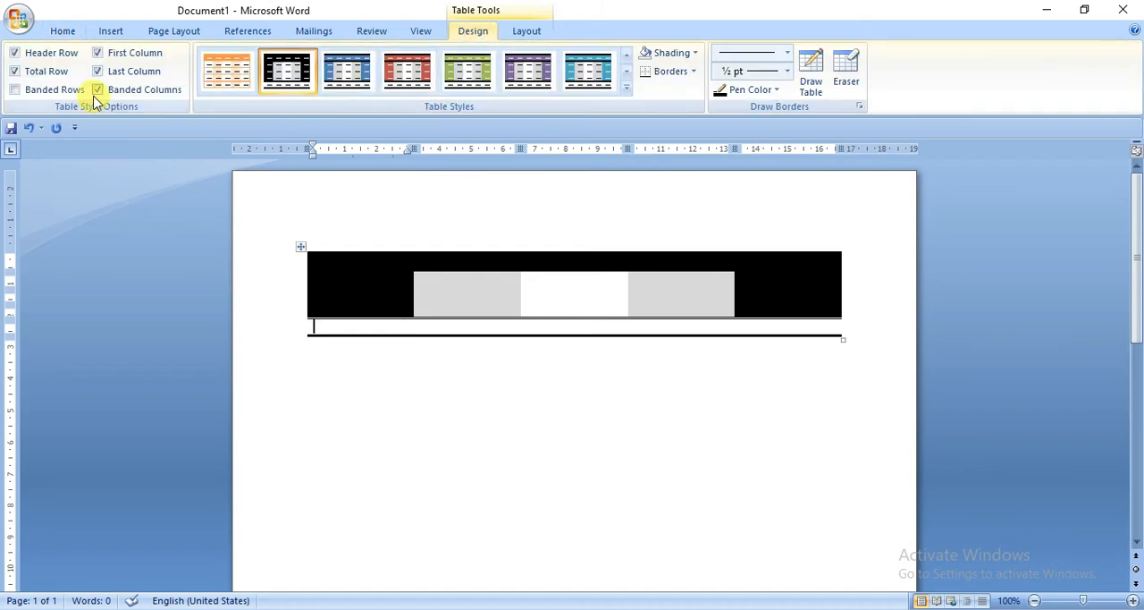
{"action": "left_click", "coordinate": [18, 89]}
{"action": "left_click", "coordinate": [16, 90]}
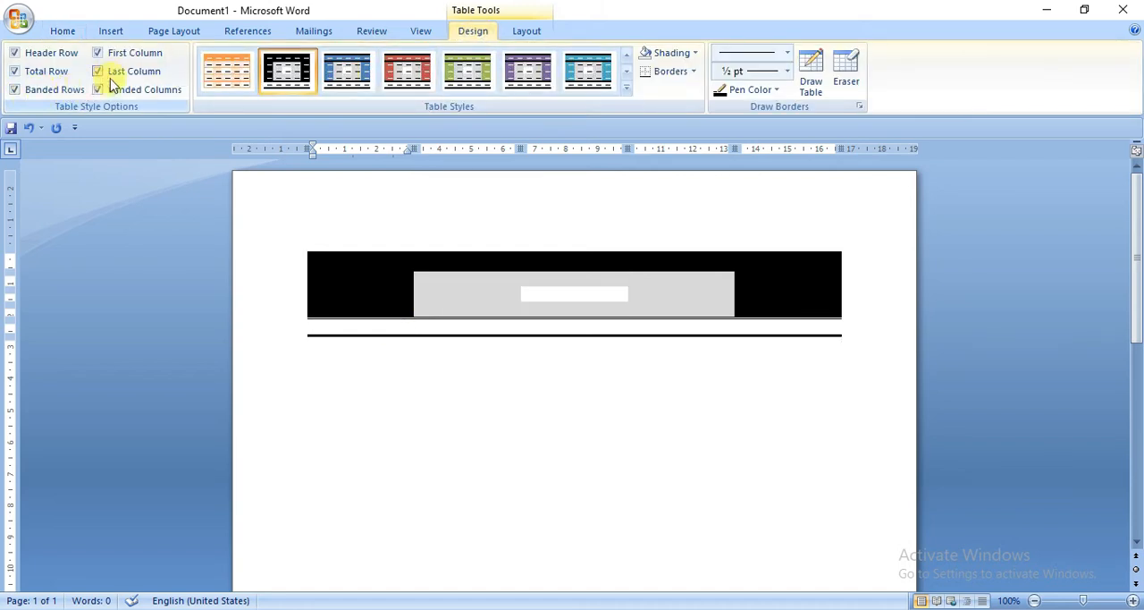
Step: Turn off the table's Total Row, Last Column and First Column formatting
{"action": "left_click", "coordinate": [48, 73]}
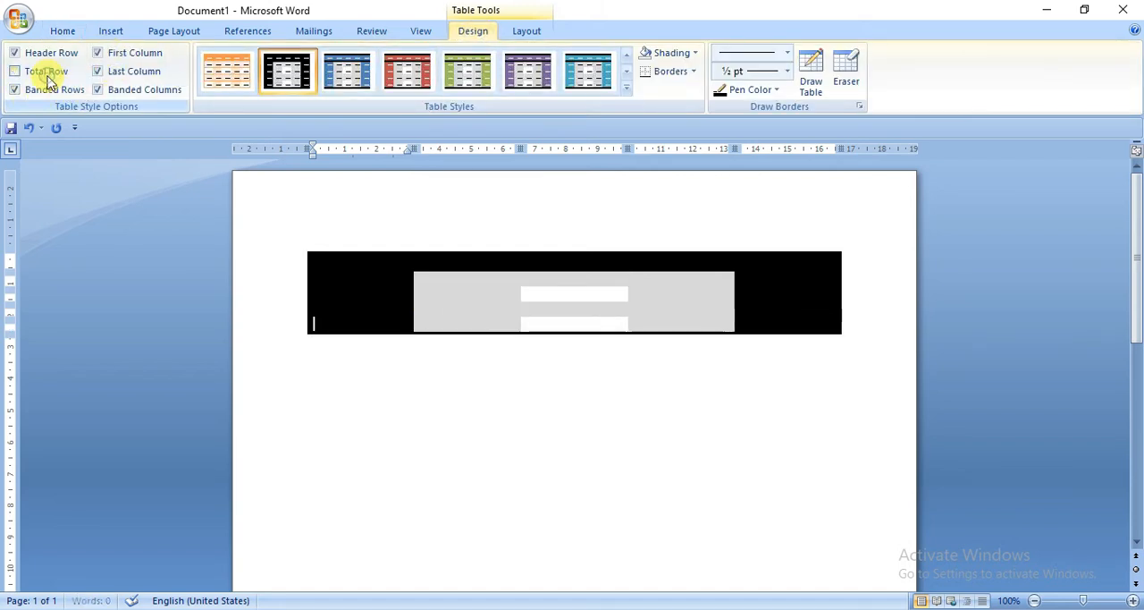
{"action": "left_click", "coordinate": [126, 73]}
{"action": "left_click", "coordinate": [125, 55]}
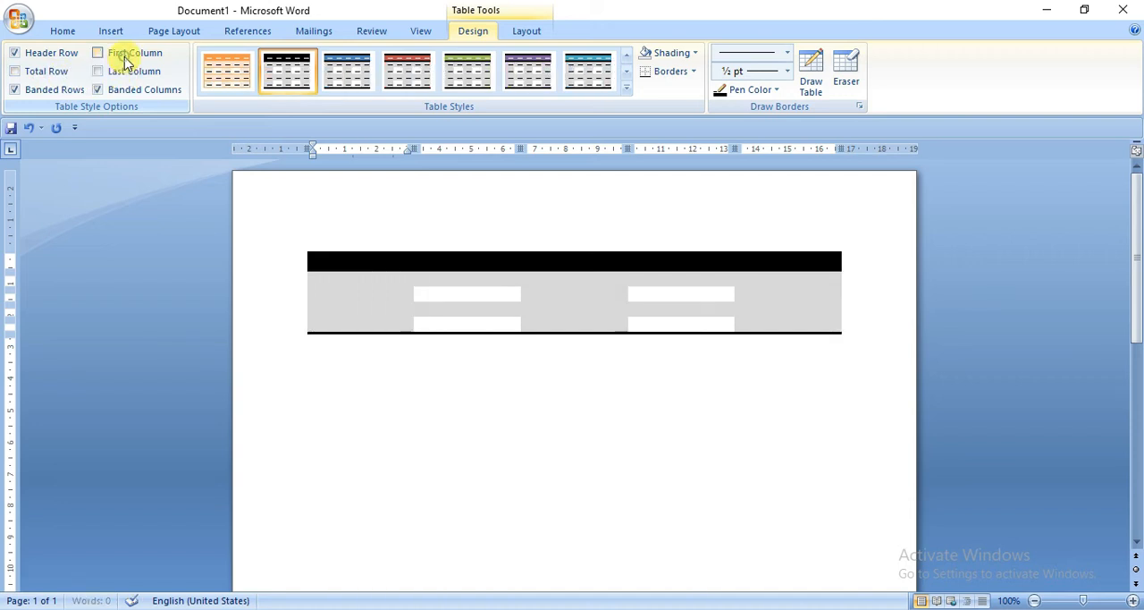
{"action": "left_click", "coordinate": [573, 328]}
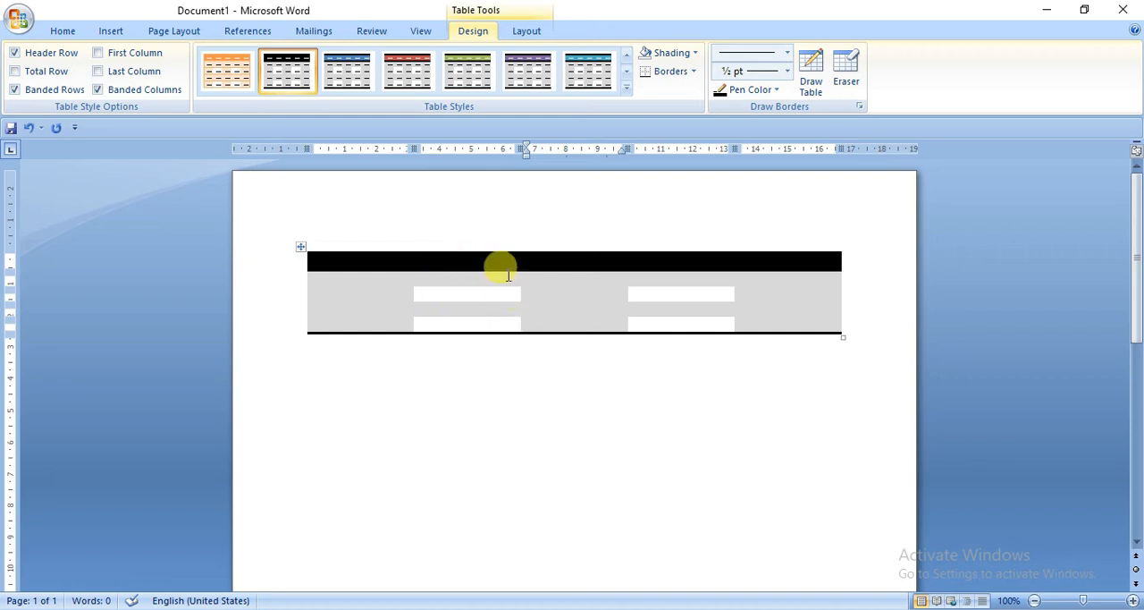
Step: Create a new table style based on Table Normal for this document only, keeping the default formatting
{"action": "left_click", "coordinate": [626, 88]}
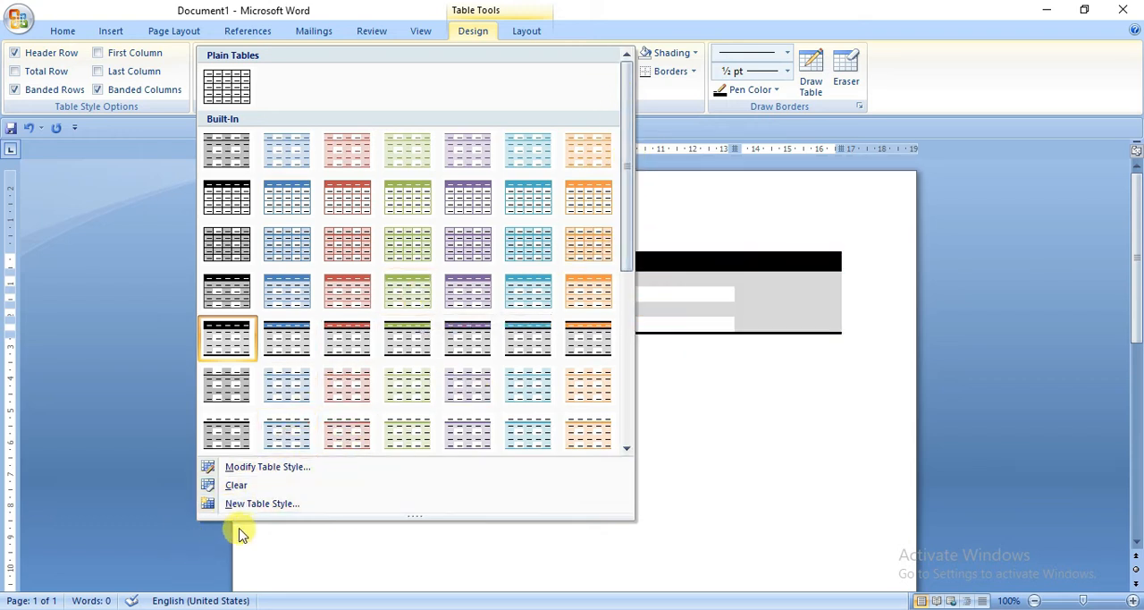
{"action": "left_click", "coordinate": [283, 505]}
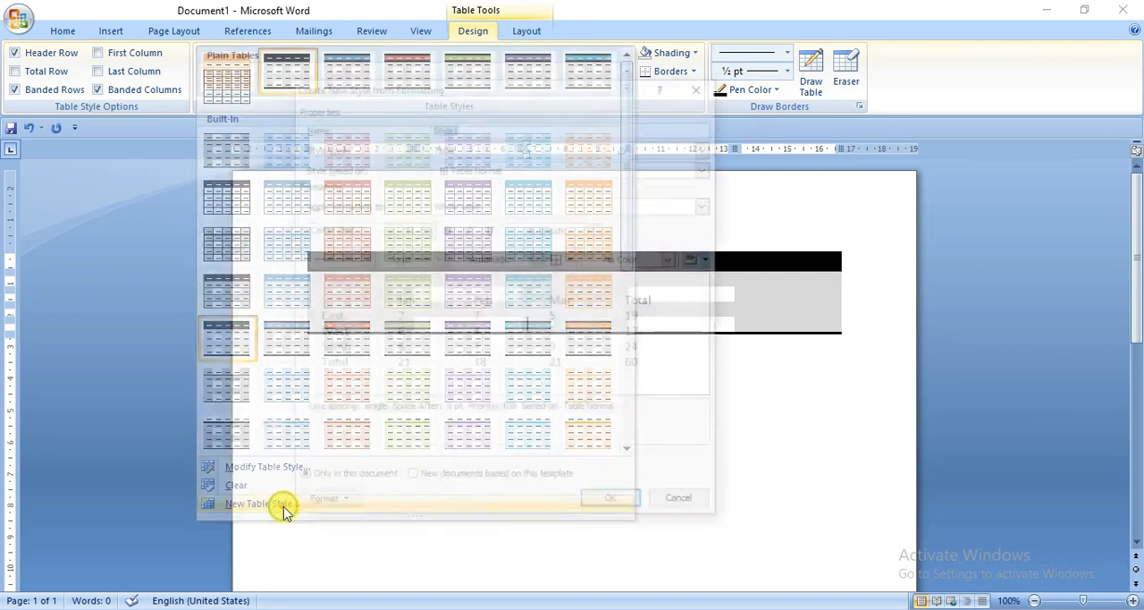
{"action": "left_click_drag", "start_coordinate": [563, 92], "coordinate": [529, 90]}
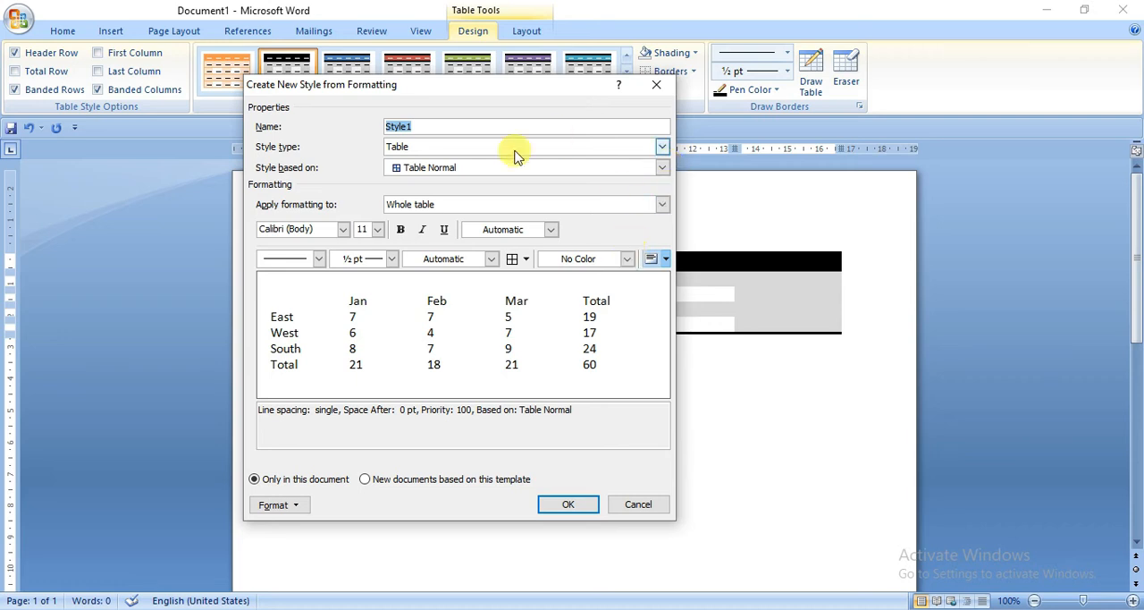
{"action": "left_click", "coordinate": [574, 506]}
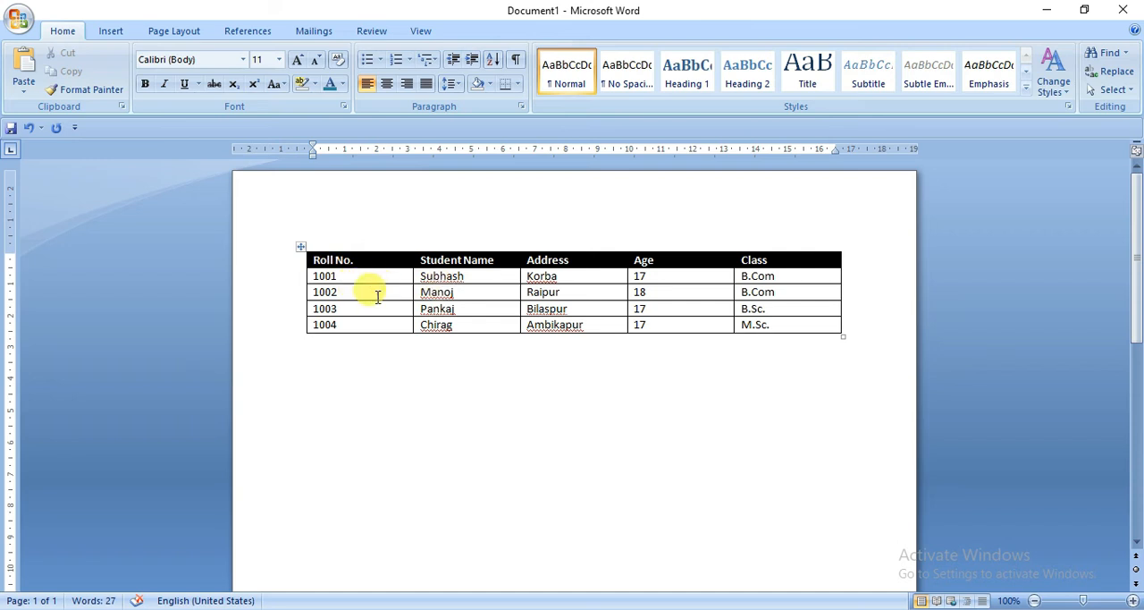
Step: Insert a blank row above the second student's row in the student table
{"action": "left_click", "coordinate": [316, 295]}
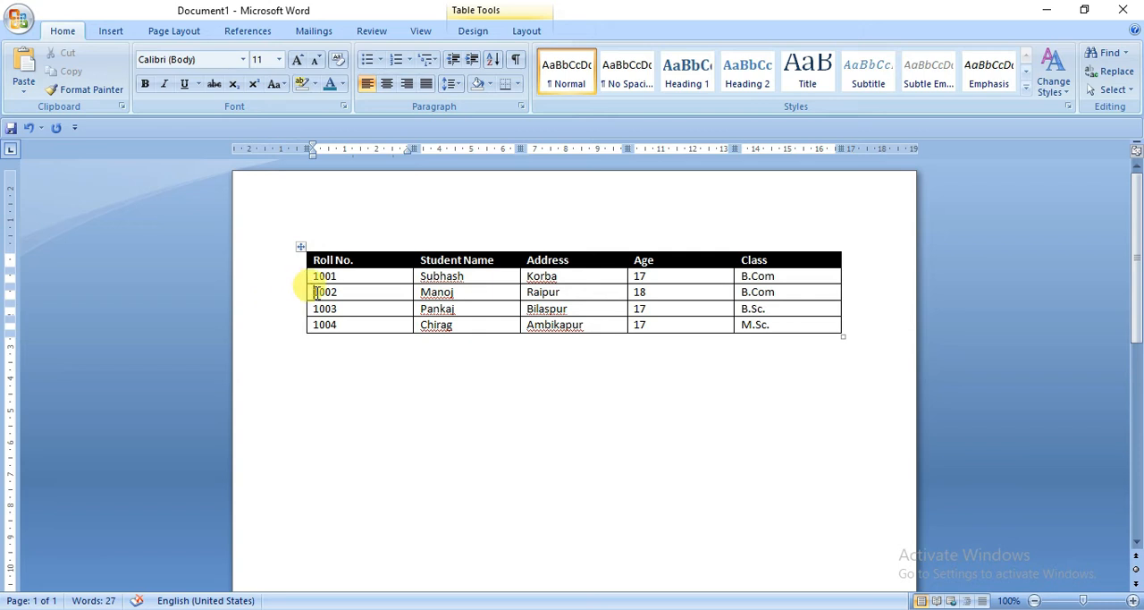
{"action": "right_click", "coordinate": [317, 286]}
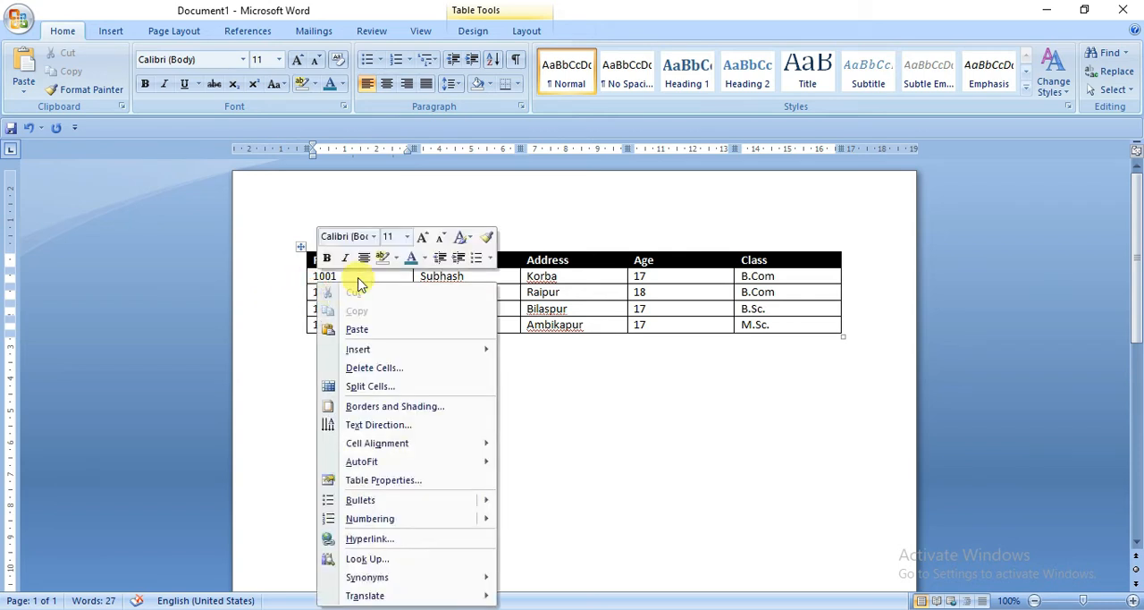
{"action": "mouse_move", "coordinate": [389, 356]}
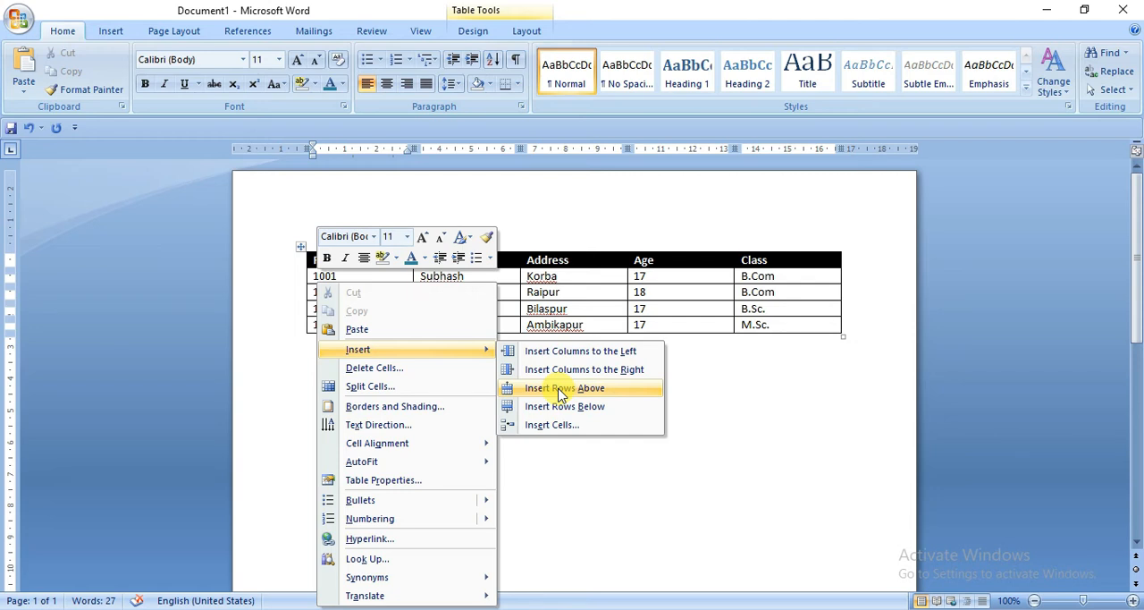
{"action": "left_click", "coordinate": [561, 390]}
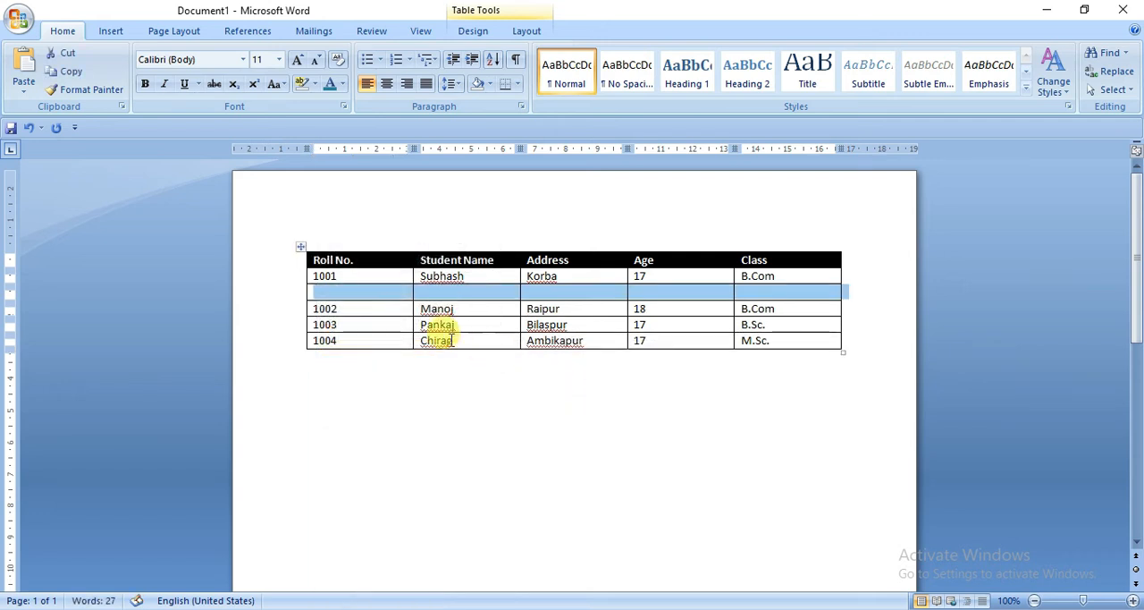
{"action": "left_click", "coordinate": [339, 307]}
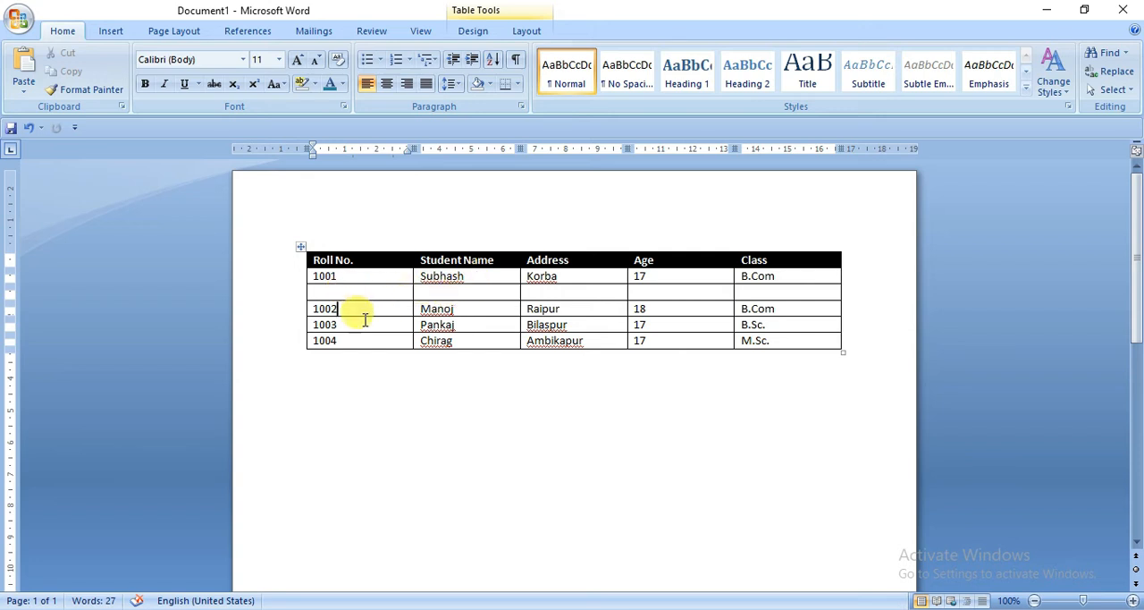
Step: Insert a blank column to the left of the Student Name column
{"action": "left_click", "coordinate": [423, 278]}
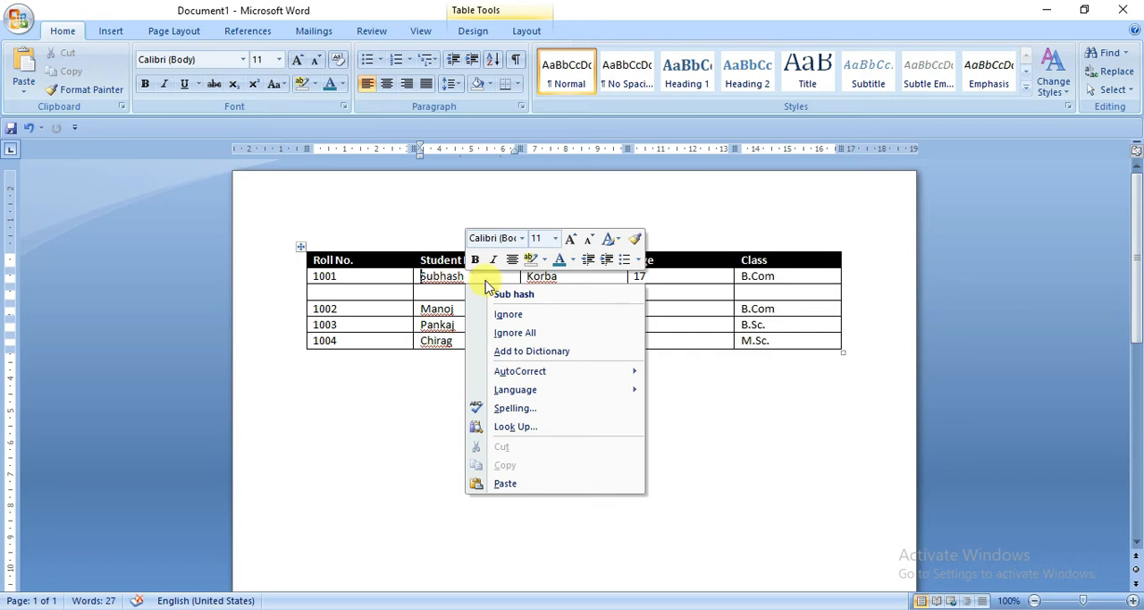
{"action": "left_click", "coordinate": [417, 274]}
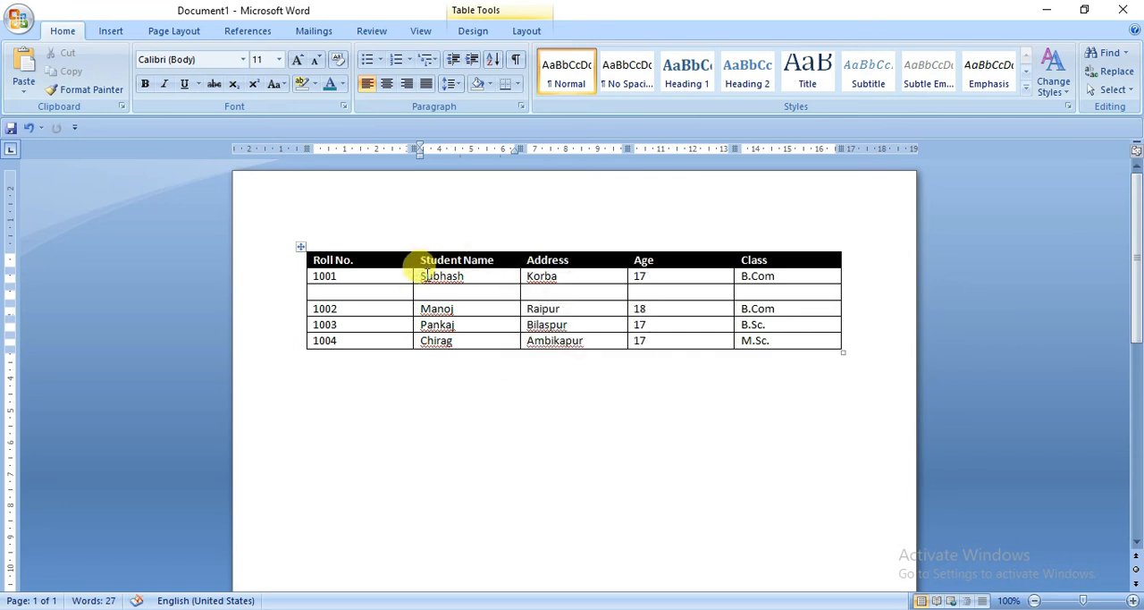
{"action": "right_click", "coordinate": [426, 280]}
{"action": "left_click", "coordinate": [480, 275]}
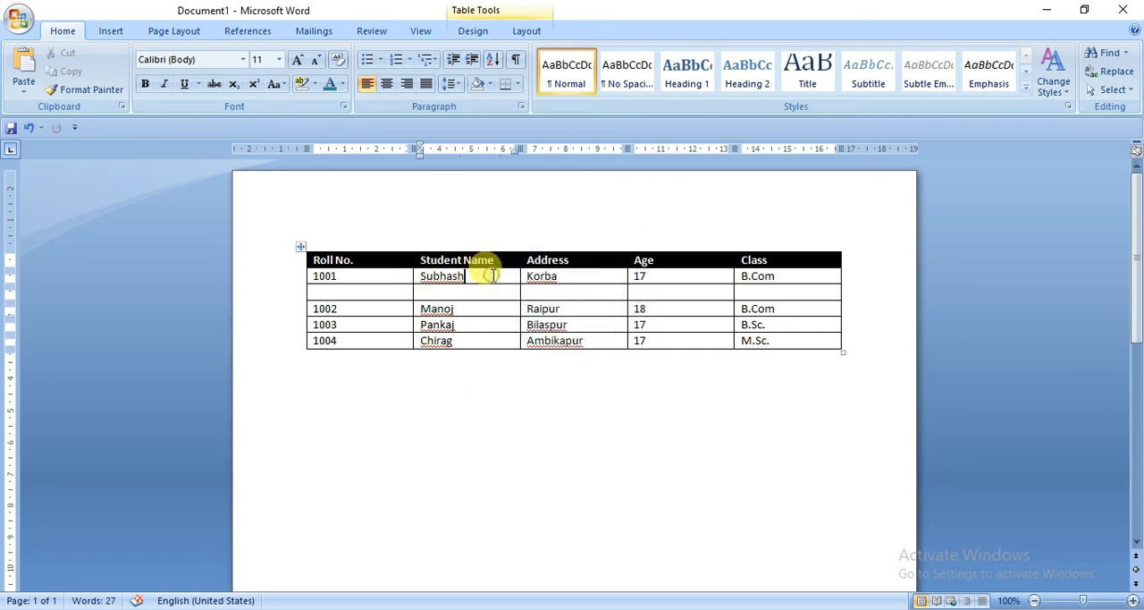
{"action": "right_click", "coordinate": [491, 276]}
{"action": "mouse_move", "coordinate": [576, 341]}
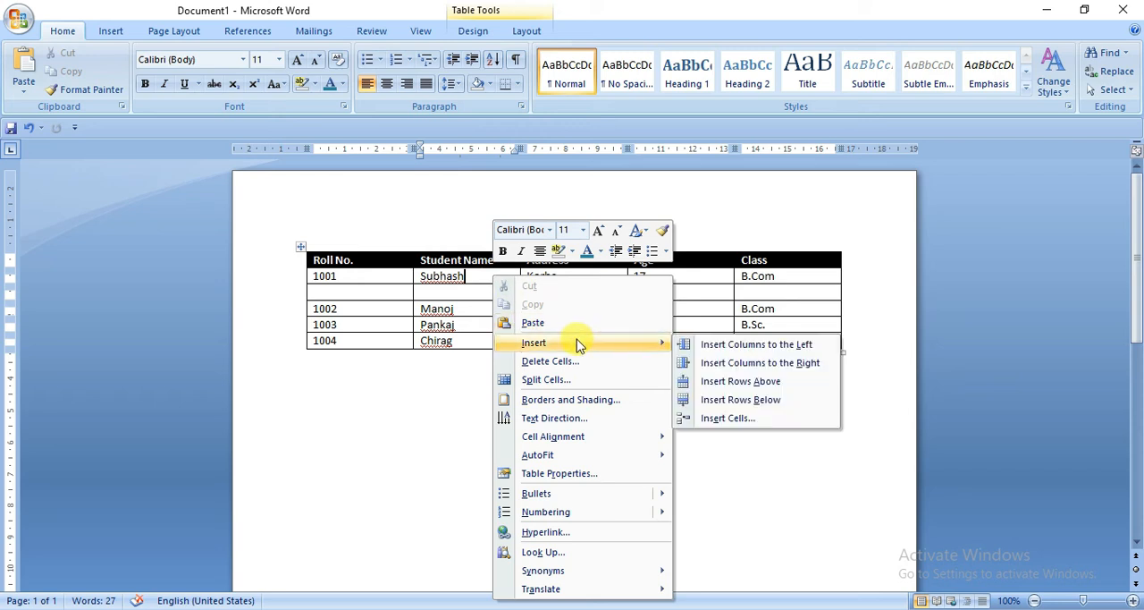
{"action": "left_click", "coordinate": [764, 345]}
{"action": "left_click", "coordinate": [434, 281]}
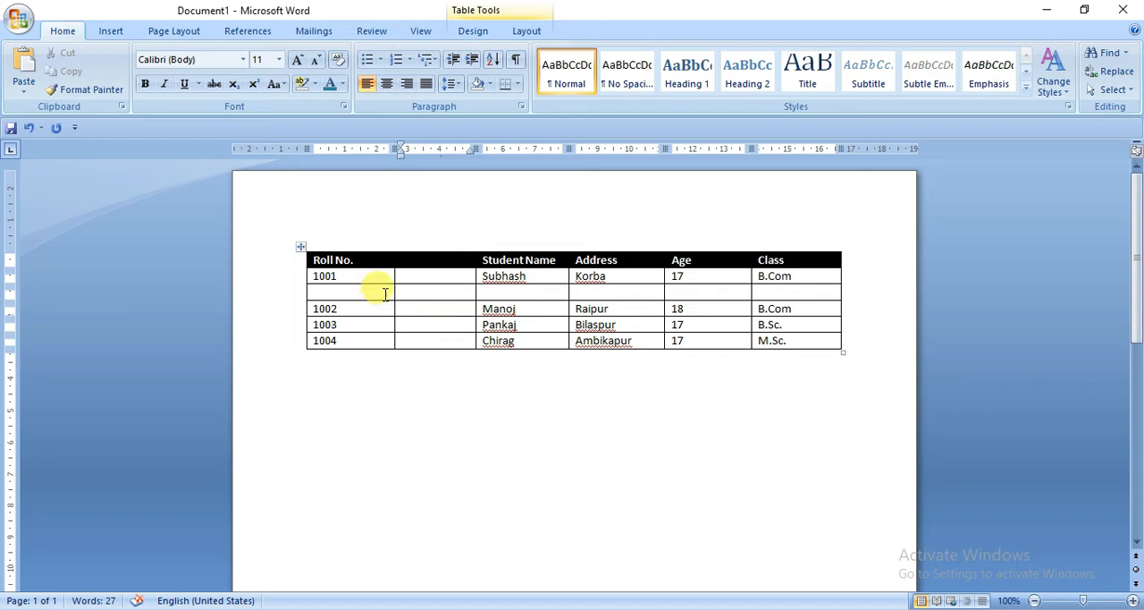
Step: Insert a blank column to the right of the Address column
{"action": "left_click", "coordinate": [577, 276]}
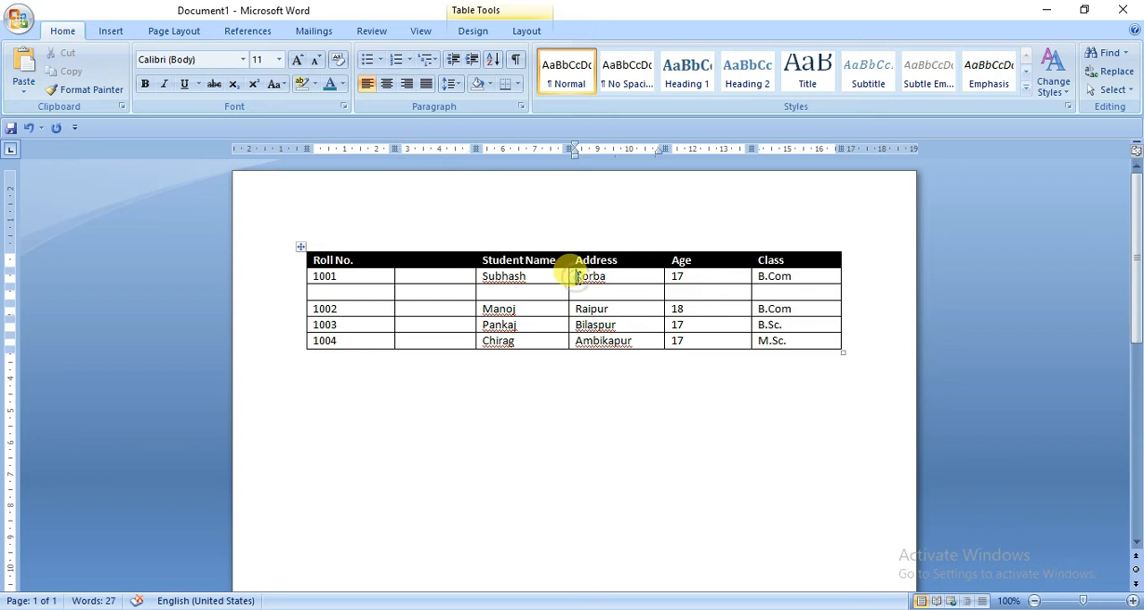
{"action": "left_click", "coordinate": [526, 32]}
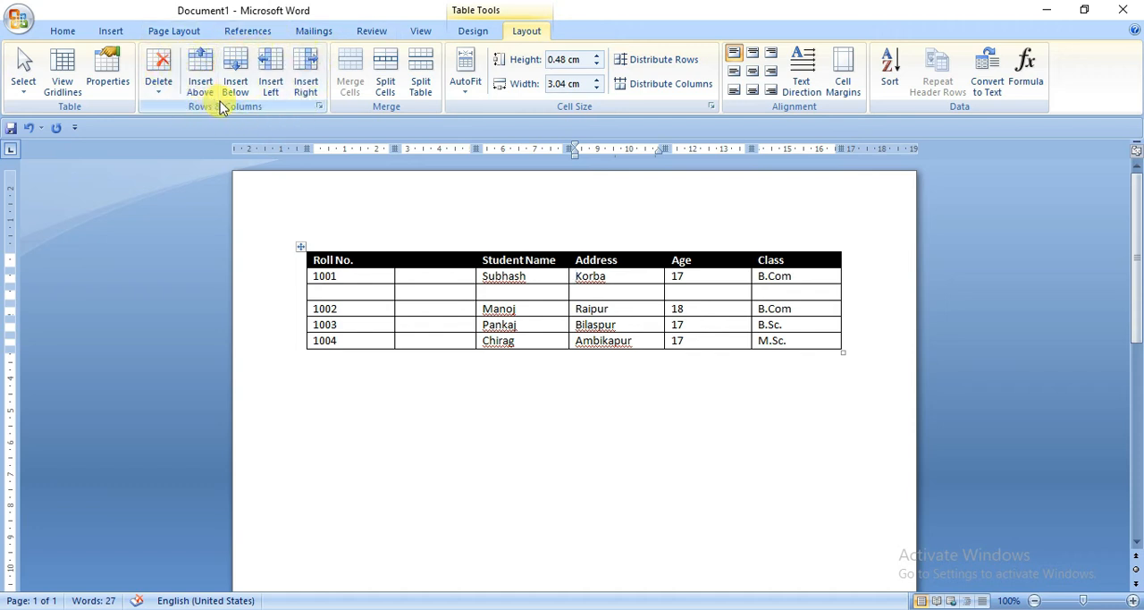
{"action": "left_click", "coordinate": [306, 73]}
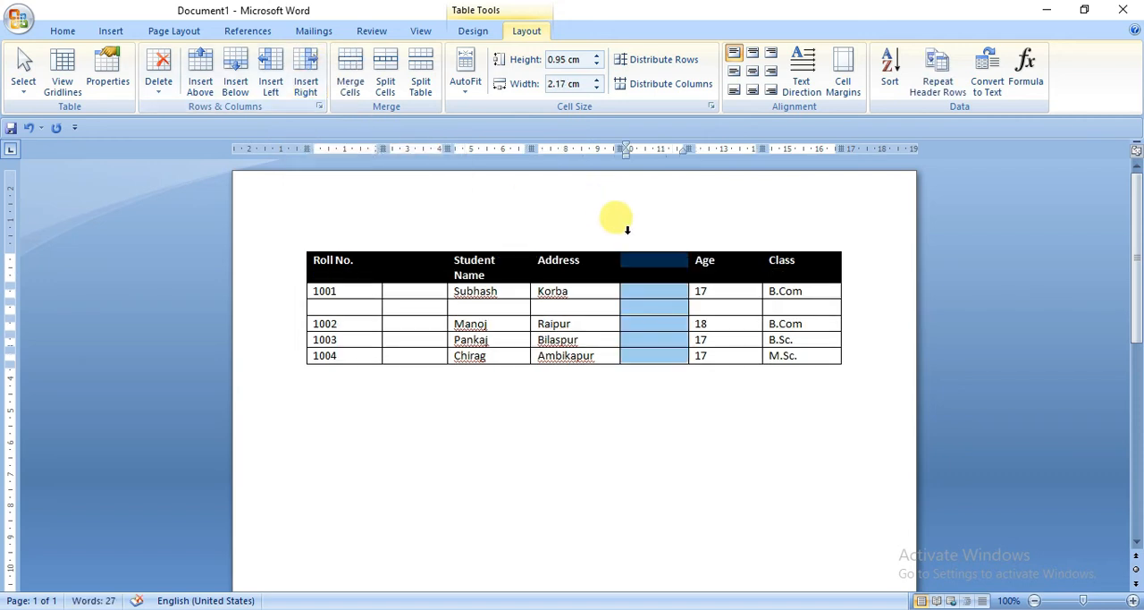
Step: Insert a blank row below the third student's row, then deselect it
{"action": "left_click", "coordinate": [342, 340]}
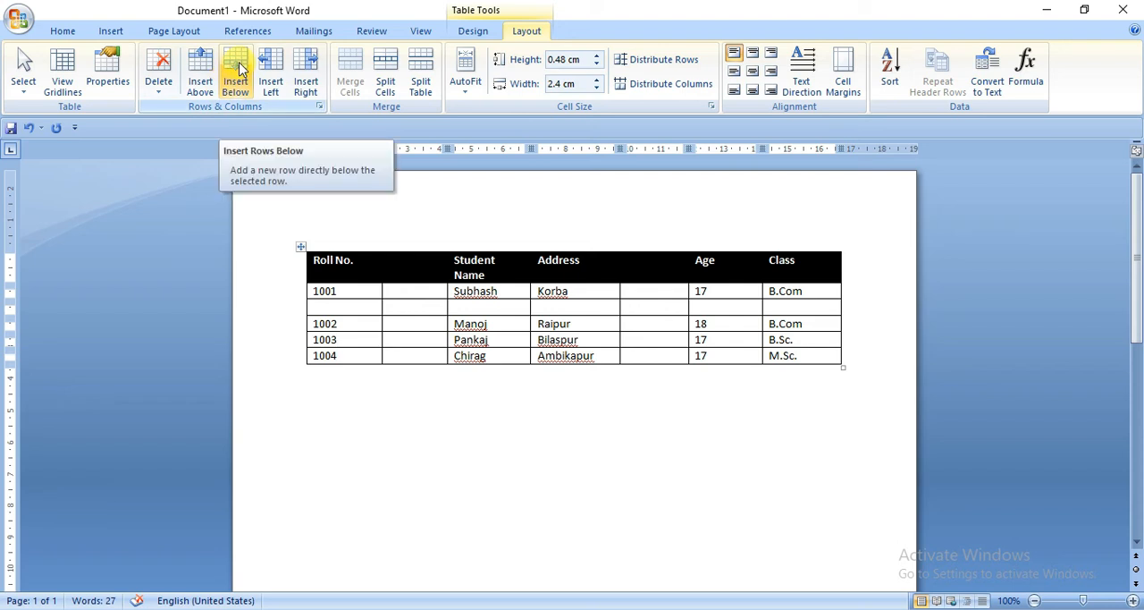
{"action": "left_click", "coordinate": [376, 339]}
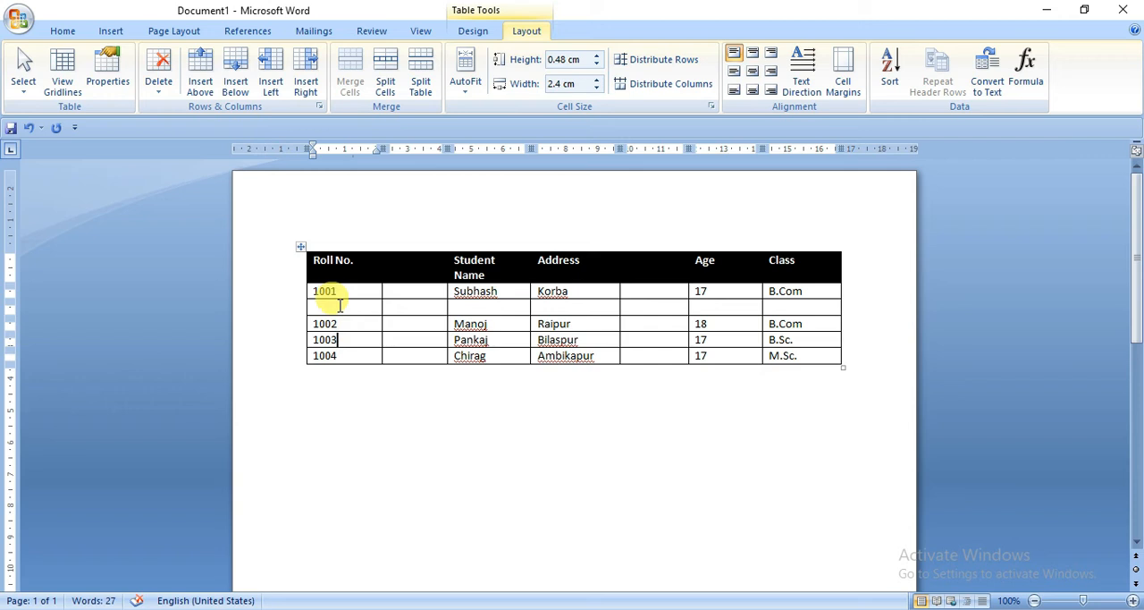
{"action": "left_click", "coordinate": [238, 73]}
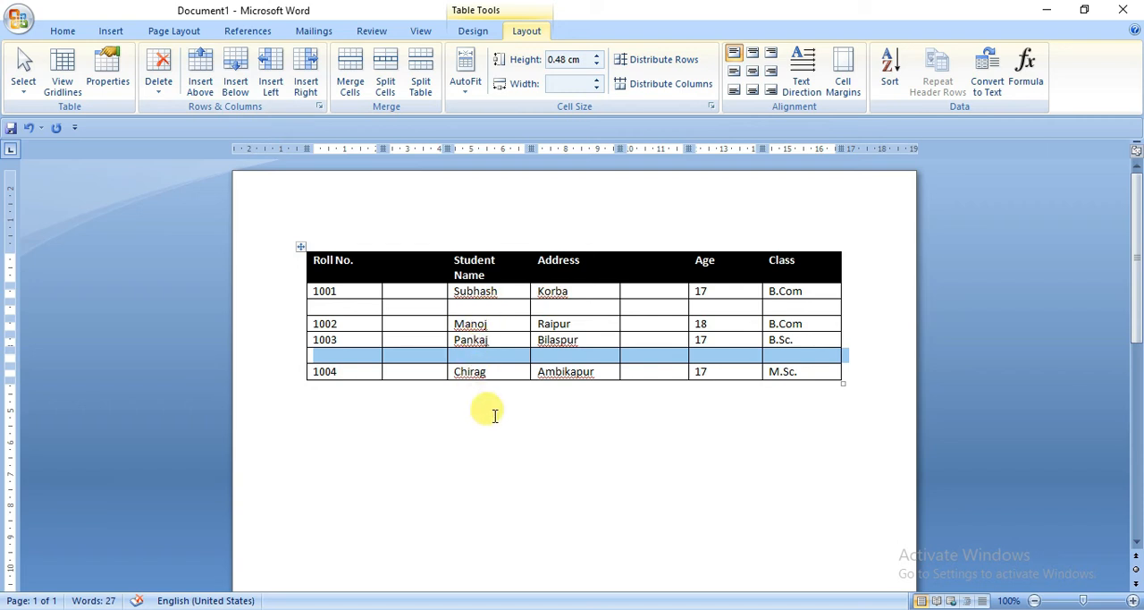
{"action": "left_click", "coordinate": [608, 438]}
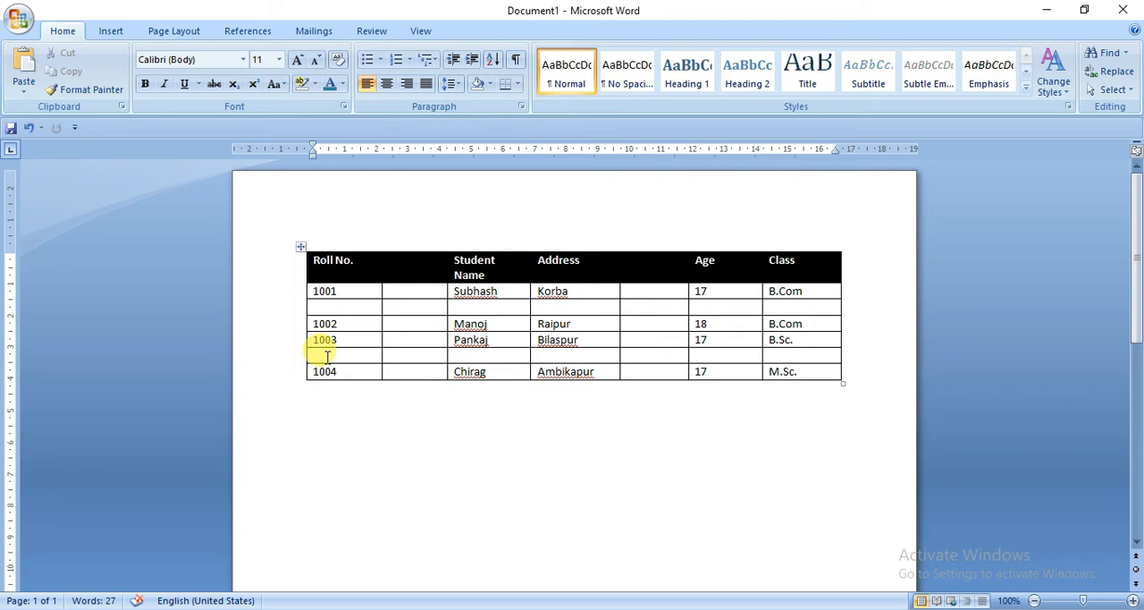
Step: Delete the entire blank row between the third and fourth students' rows
{"action": "left_click", "coordinate": [327, 355]}
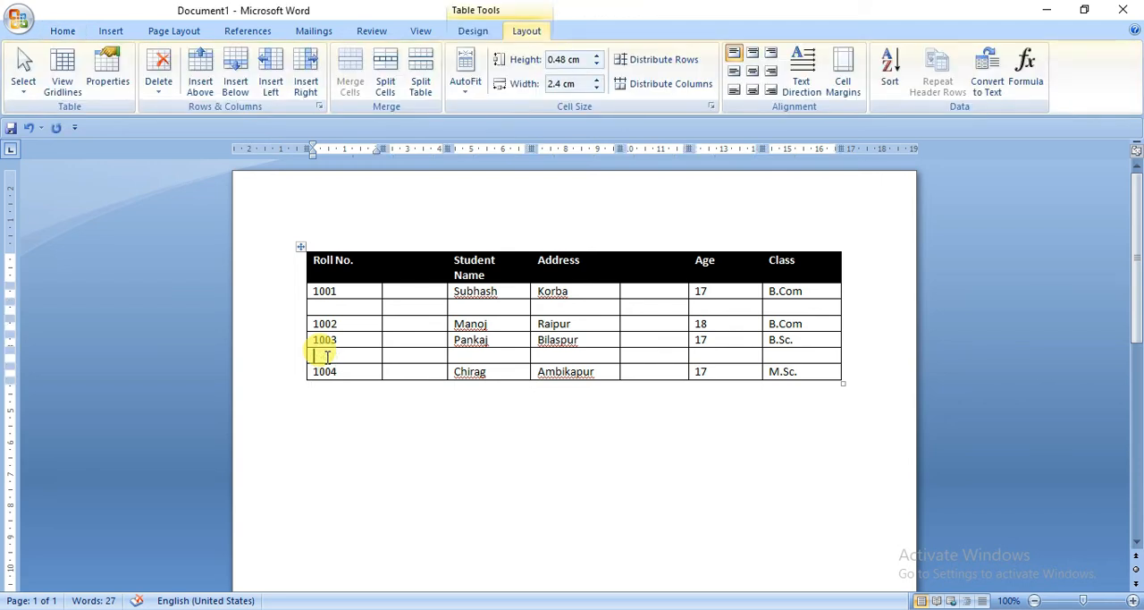
{"action": "right_click", "coordinate": [328, 357]}
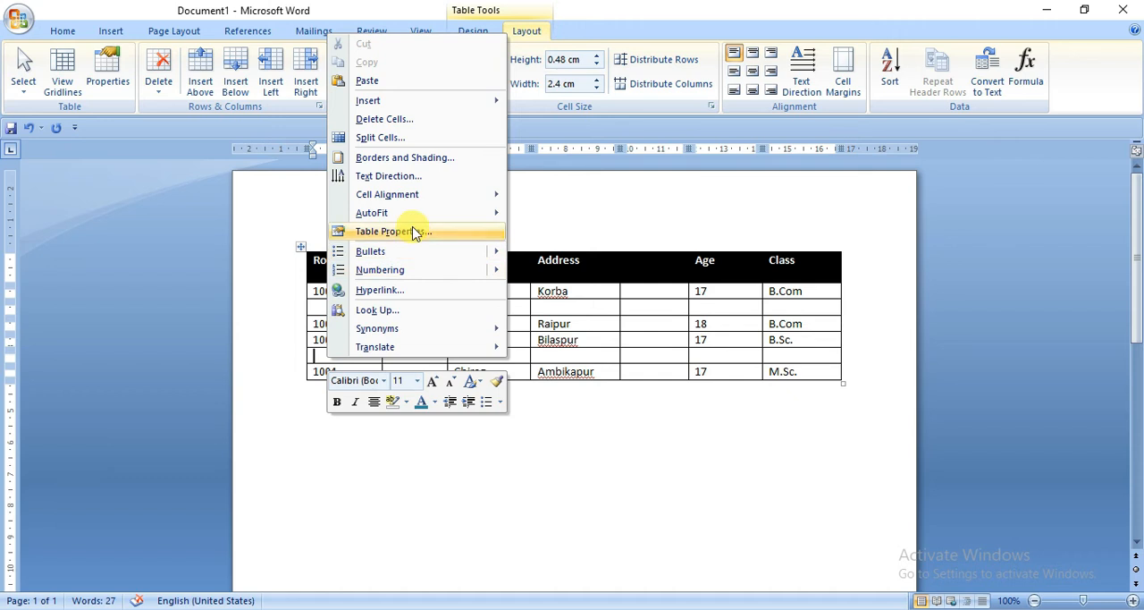
{"action": "left_click", "coordinate": [429, 125]}
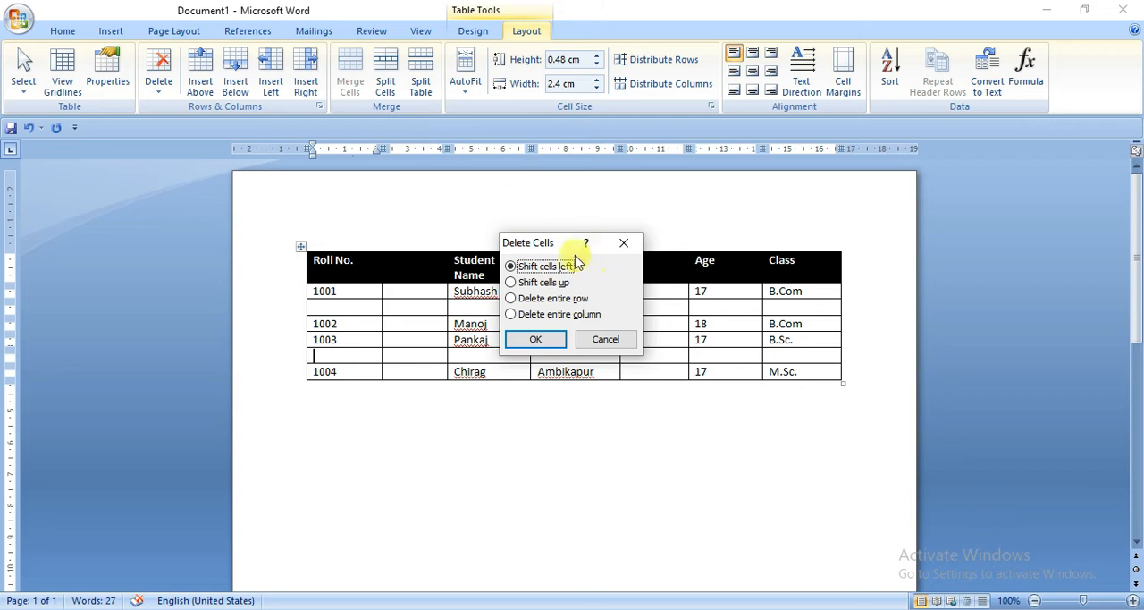
{"action": "left_click_drag", "start_coordinate": [565, 244], "coordinate": [587, 212]}
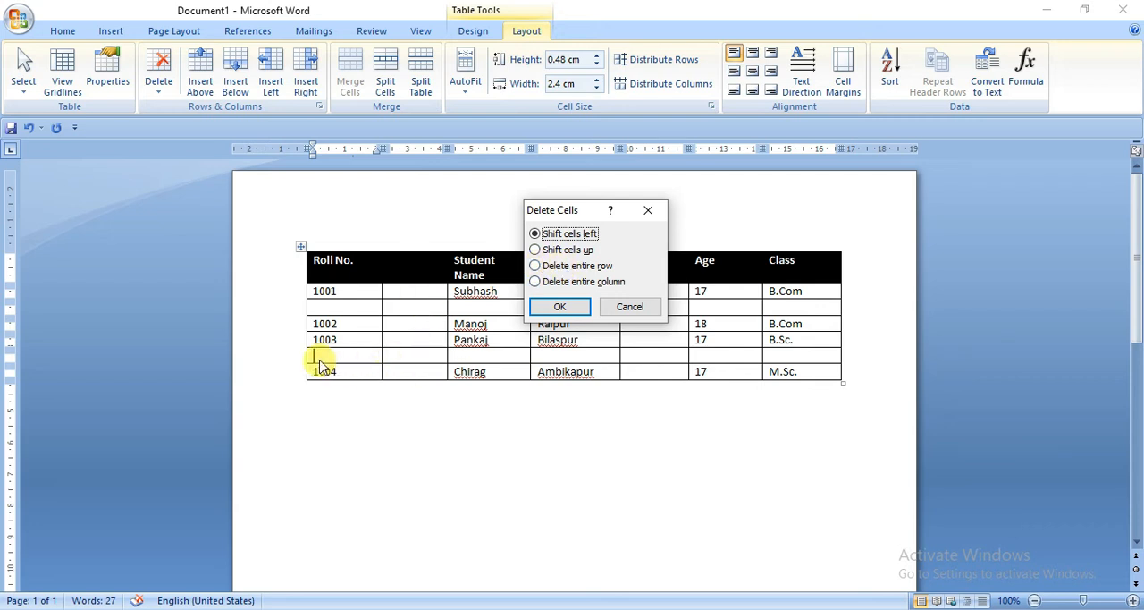
{"action": "left_click", "coordinate": [536, 283]}
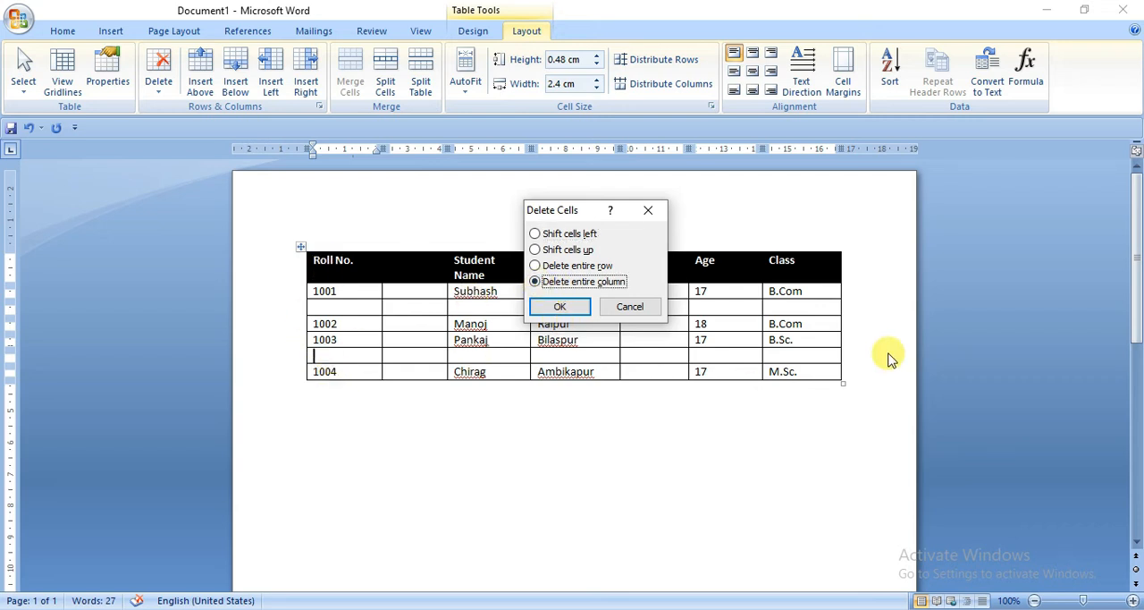
{"action": "left_click", "coordinate": [535, 265]}
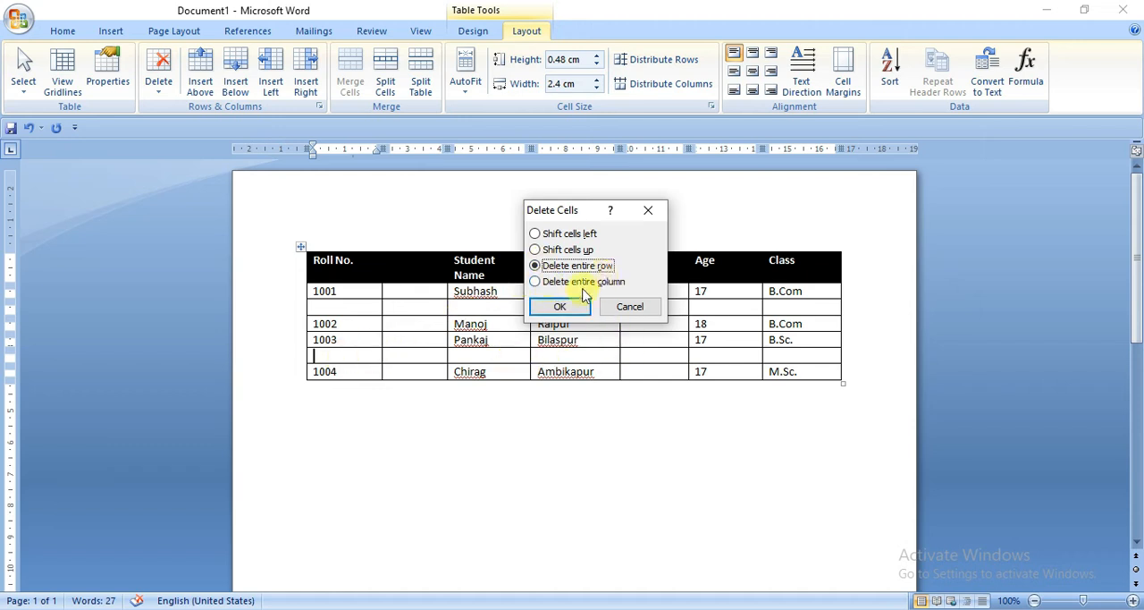
{"action": "left_click", "coordinate": [563, 308]}
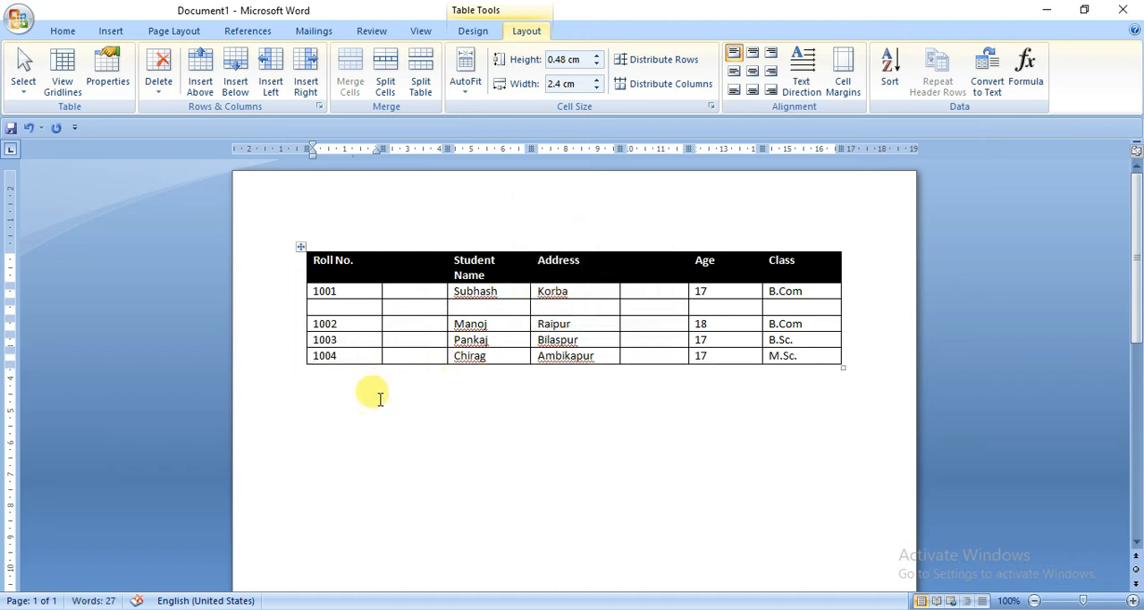
Step: Delete the blank column between the Roll No. and Student Name columns
{"action": "left_click", "coordinate": [419, 292]}
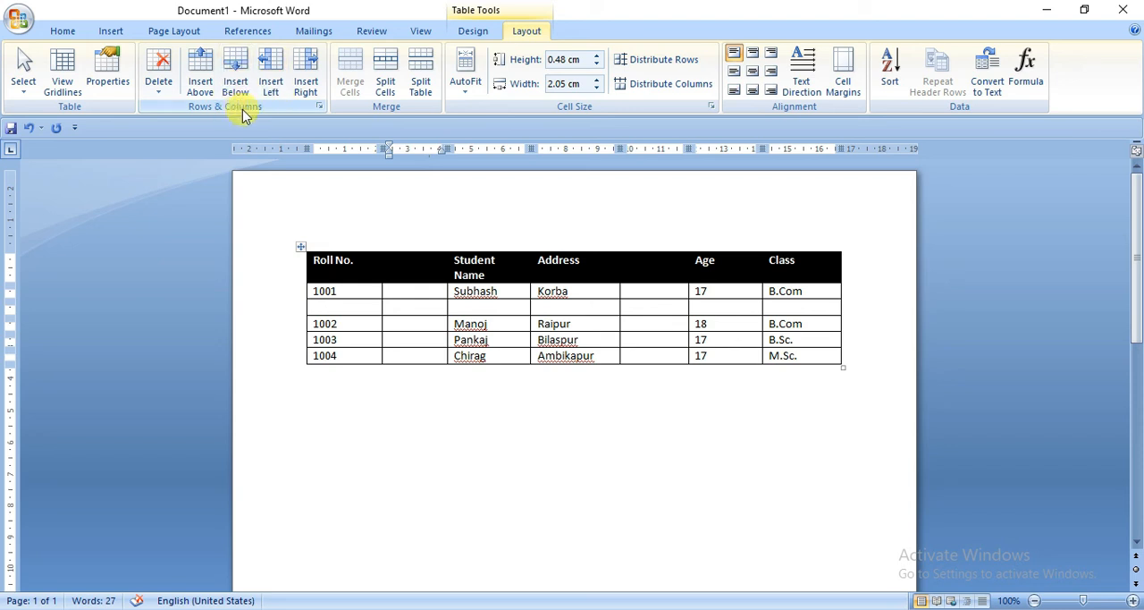
{"action": "left_click", "coordinate": [159, 98]}
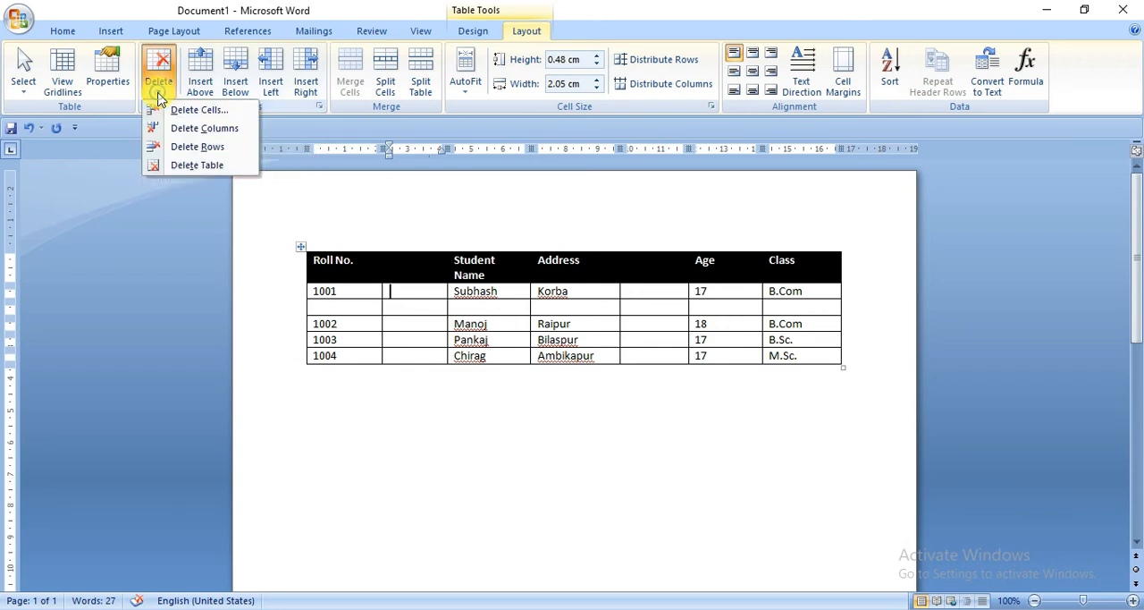
{"action": "left_click", "coordinate": [200, 130]}
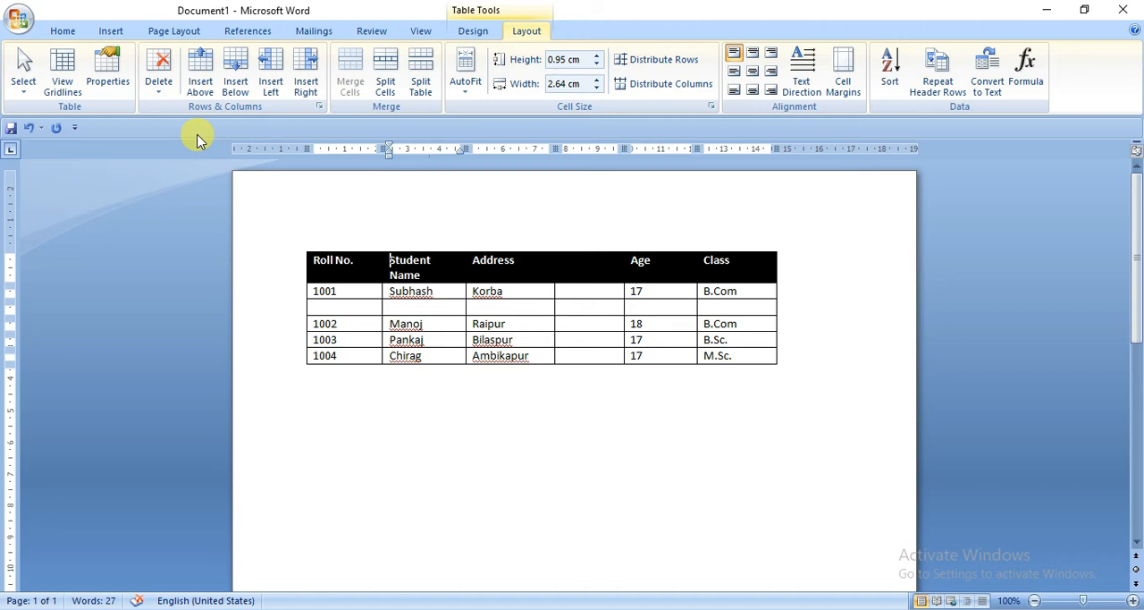
Step: Delete the blank row between the first and second students' rows
{"action": "left_click", "coordinate": [317, 305]}
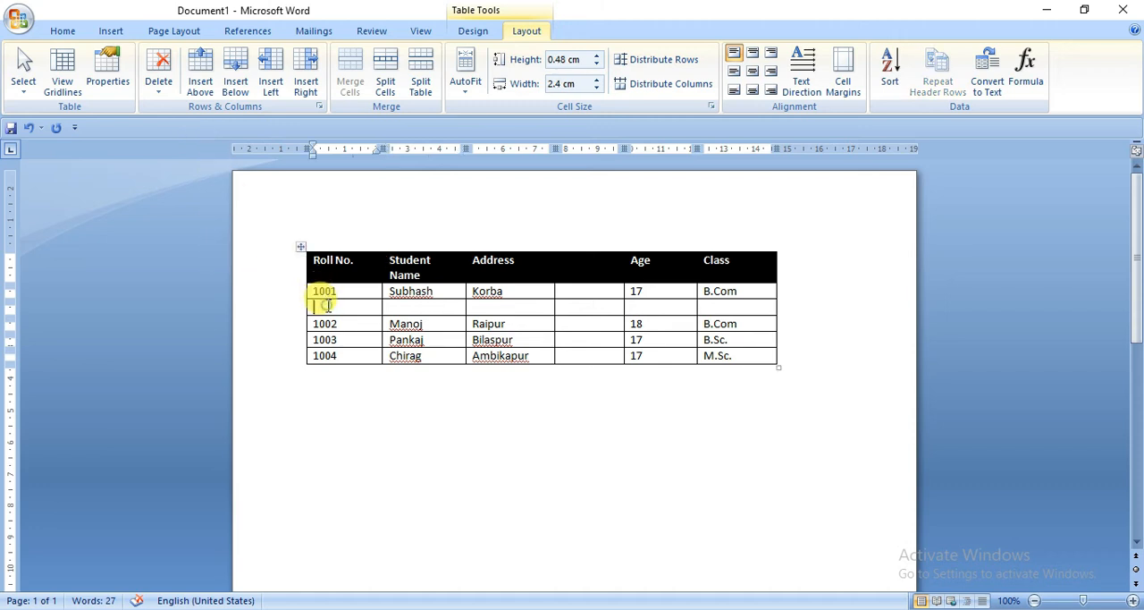
{"action": "left_click", "coordinate": [158, 72]}
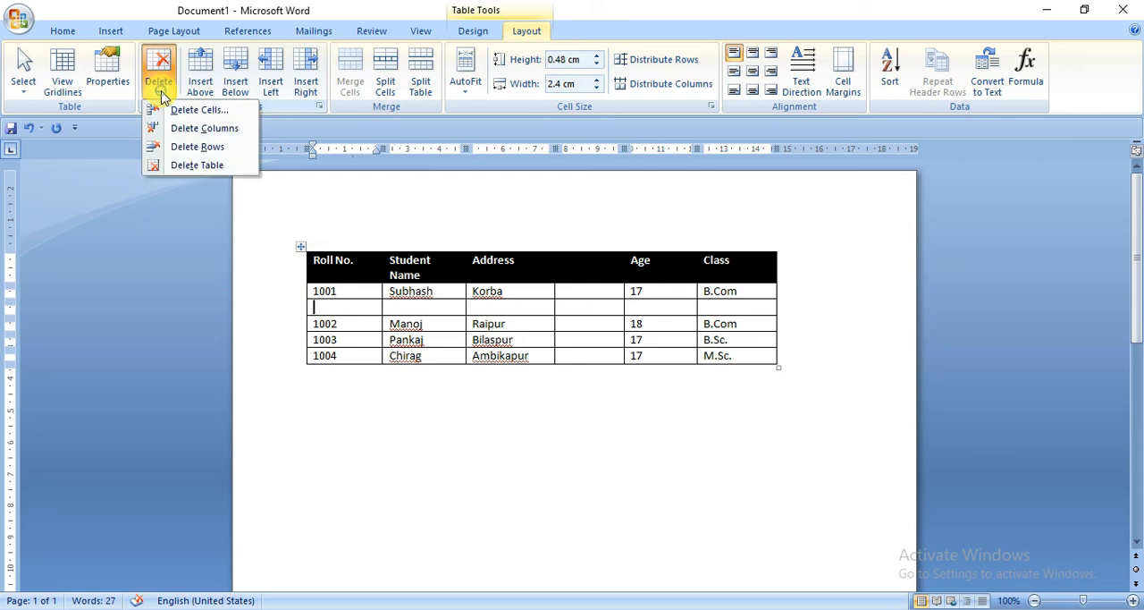
{"action": "left_click", "coordinate": [205, 146]}
Step: Delete the blank column between the Address and Age columns
{"action": "left_click", "coordinate": [577, 291]}
{"action": "left_click", "coordinate": [161, 83]}
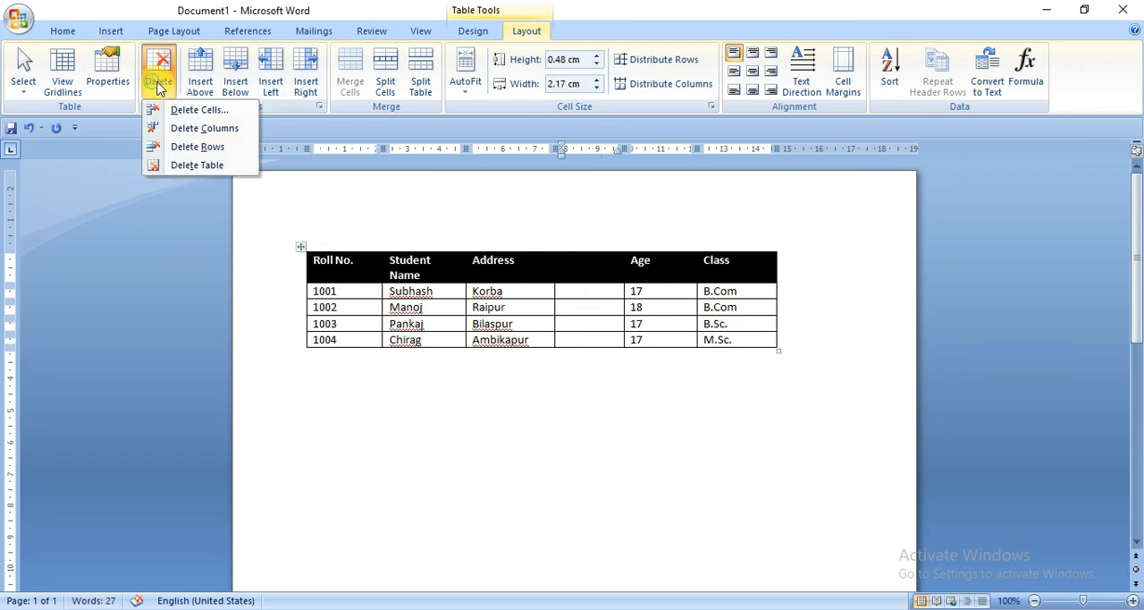
{"action": "left_click", "coordinate": [210, 129]}
{"action": "left_click", "coordinate": [572, 271]}
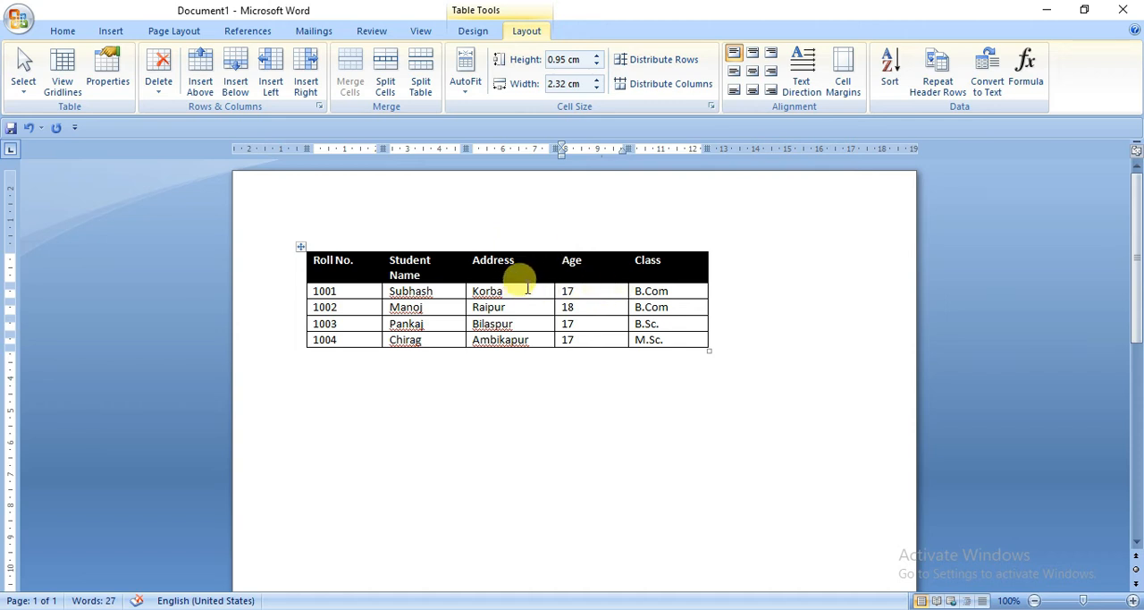
Step: Insert a blank row above the table's heading row
{"action": "left_click", "coordinate": [314, 260]}
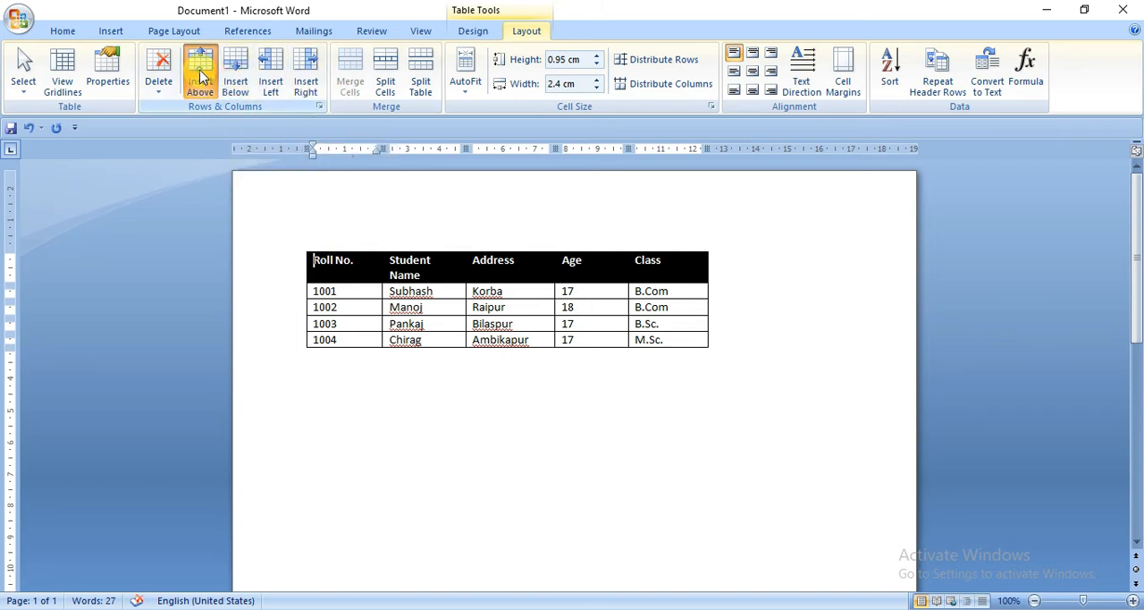
{"action": "left_click", "coordinate": [201, 79]}
{"action": "left_click", "coordinate": [501, 251]}
Step: Shade the row of column headings, from Roll No. to Class, in black
{"action": "left_click_drag", "start_coordinate": [314, 277], "coordinate": [703, 275]}
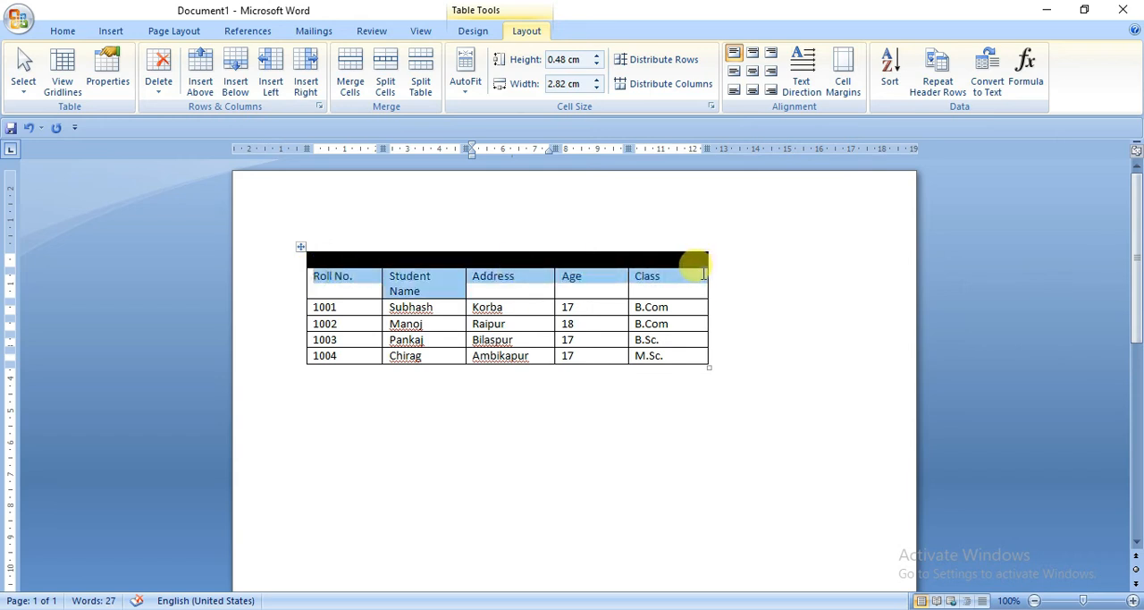
{"action": "left_click", "coordinate": [473, 31]}
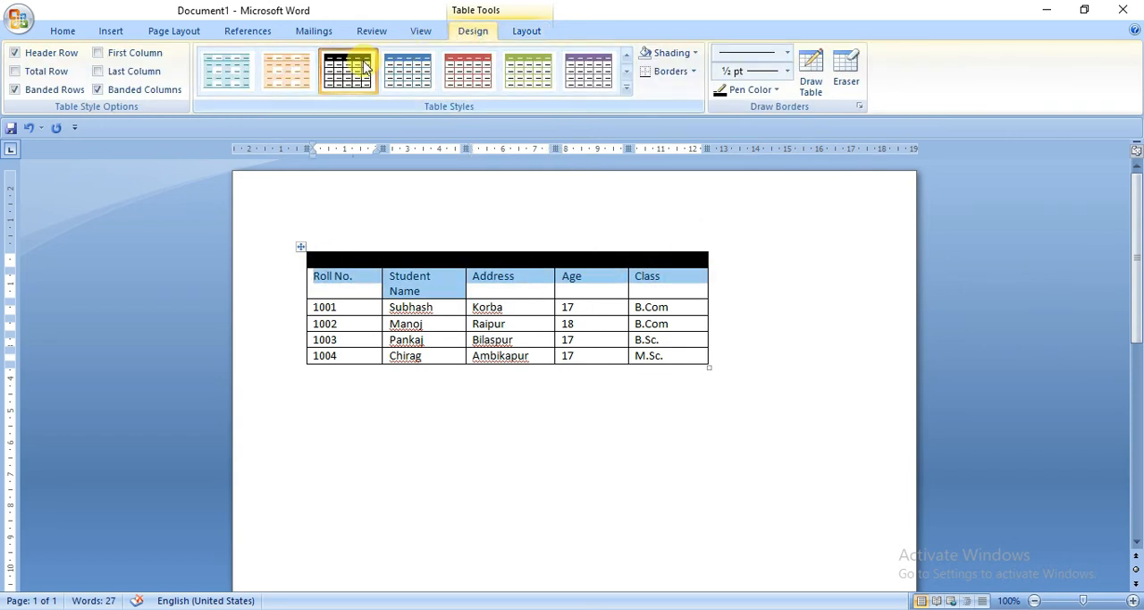
{"action": "left_click", "coordinate": [694, 53]}
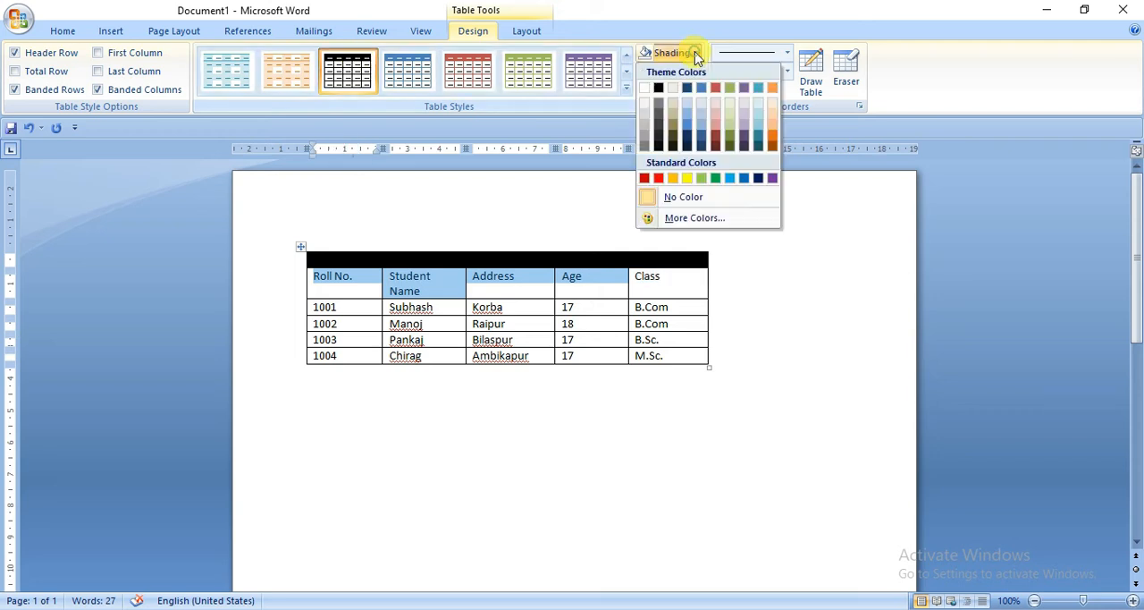
{"action": "left_click", "coordinate": [660, 88]}
{"action": "left_click", "coordinate": [677, 284]}
Step: Enter the title "Student Database" in the blank cell above the Address heading
{"action": "left_click", "coordinate": [474, 258]}
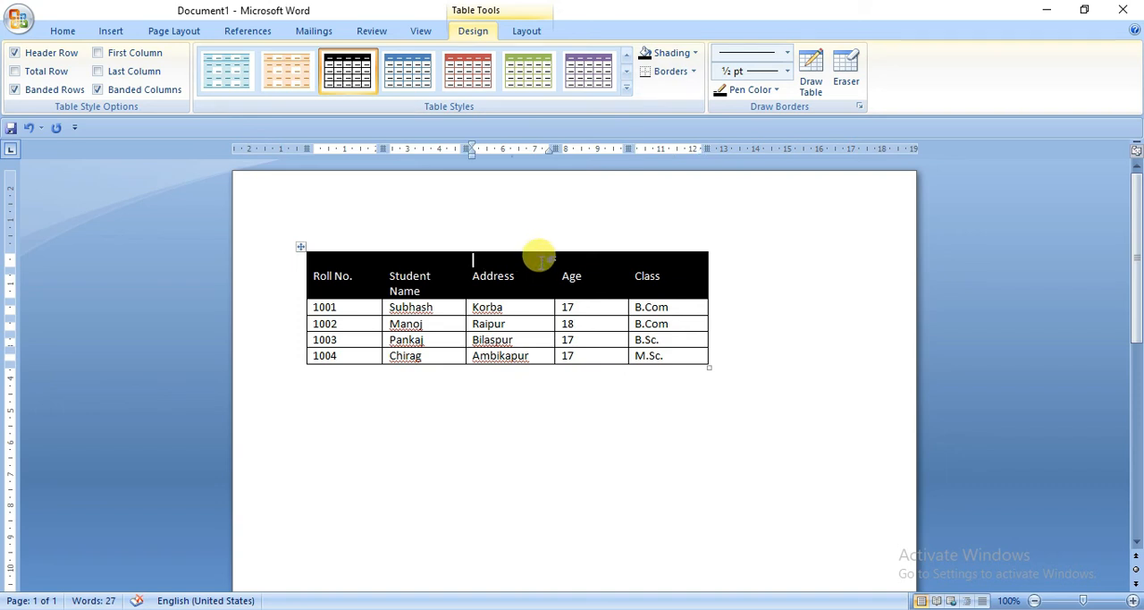
{"action": "type", "text": "Student"}
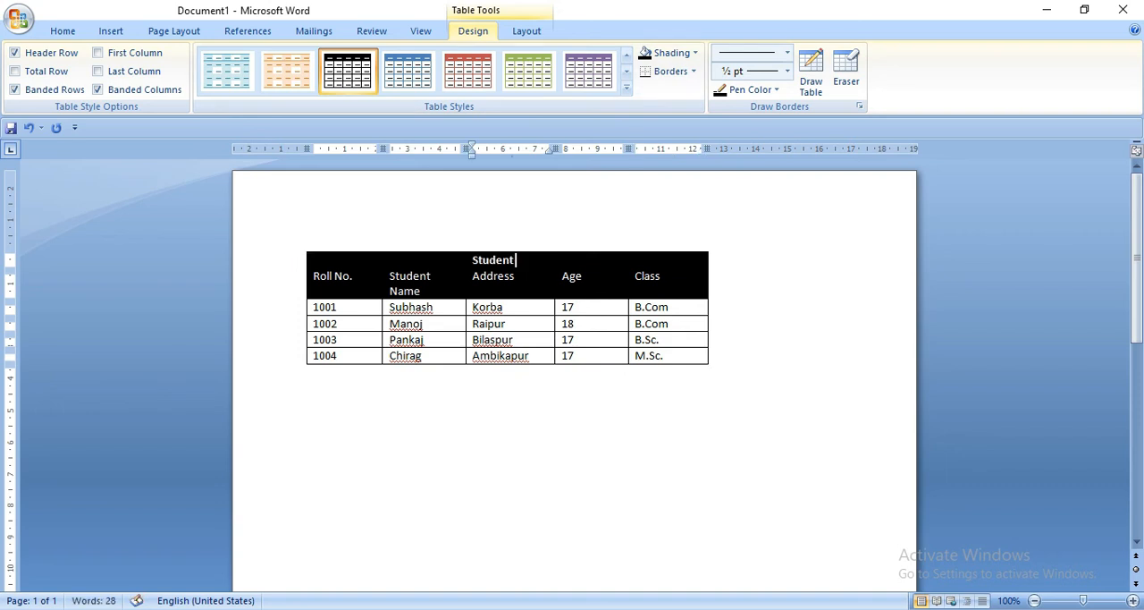
{"action": "type", "text": " Database"}
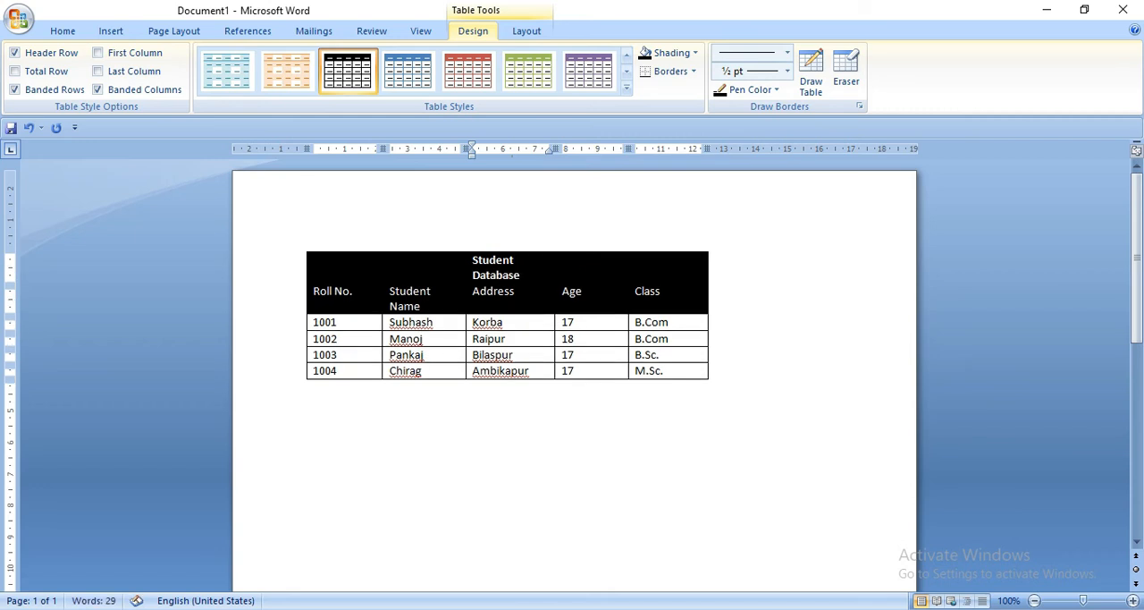
Step: Shrink the whole table's width slightly, and narrow the Class column by moving its outer border
{"action": "left_click", "coordinate": [664, 191]}
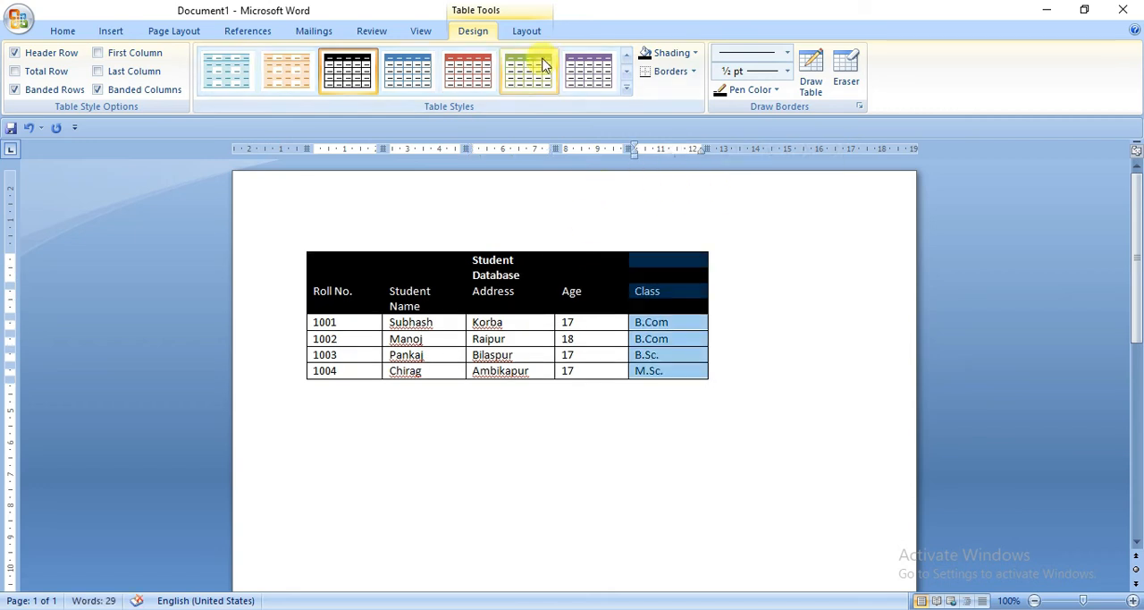
{"action": "left_click", "coordinate": [527, 30]}
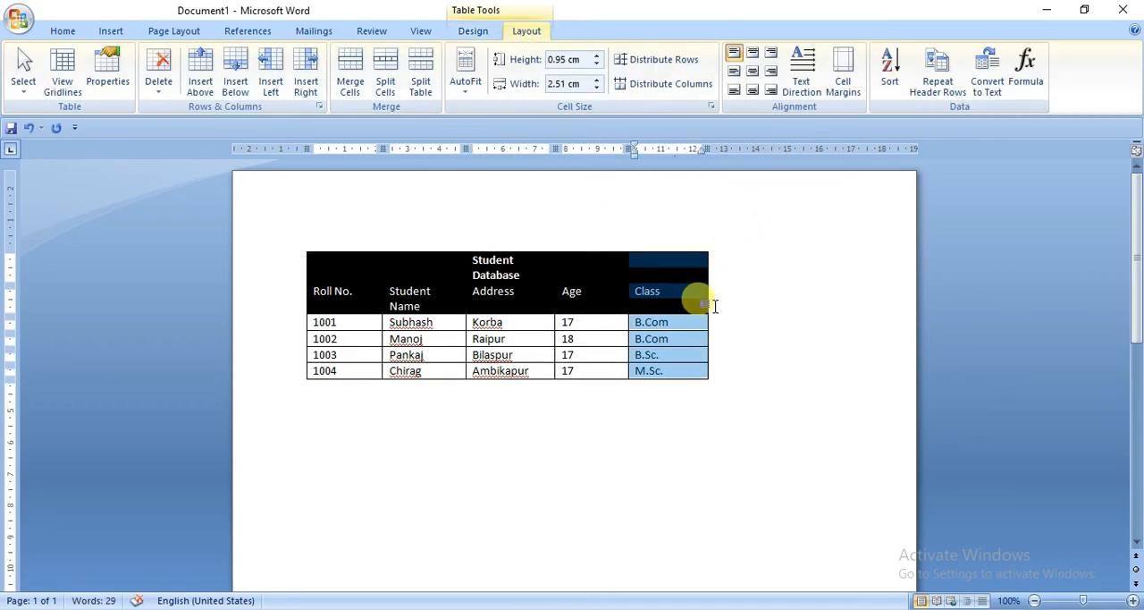
{"action": "left_click", "coordinate": [687, 397]}
{"action": "mouse_move", "coordinate": [679, 382]}
{"action": "left_mouse_down"}
{"action": "mouse_move", "coordinate": [605, 382]}
{"action": "mouse_move", "coordinate": [664, 382]}
{"action": "left_mouse_up"}
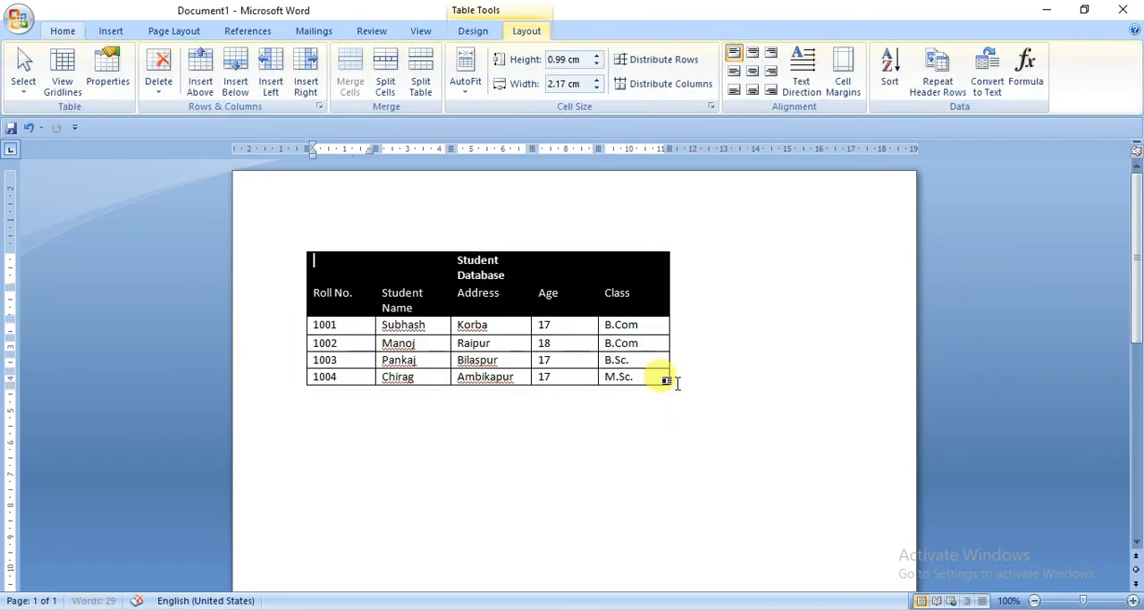
{"action": "left_click_drag", "start_coordinate": [669, 342], "coordinate": [632, 344]}
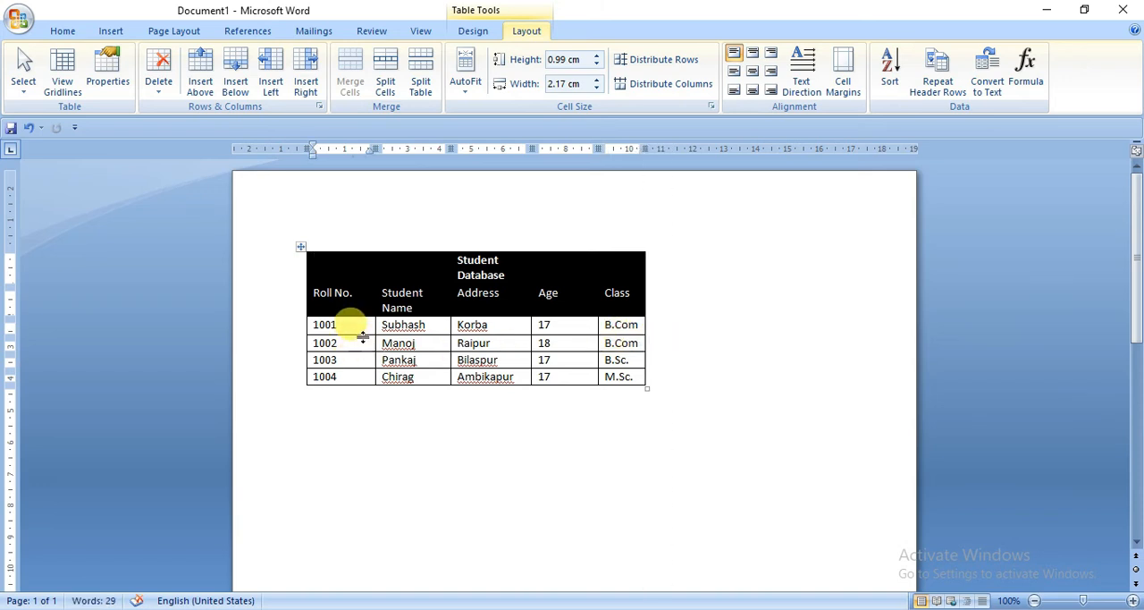
Step: Increase the first student's row height to about 1.17 cm and make the last student's row taller by moving their lower borders
{"action": "left_click_drag", "start_coordinate": [366, 335], "coordinate": [365, 356]}
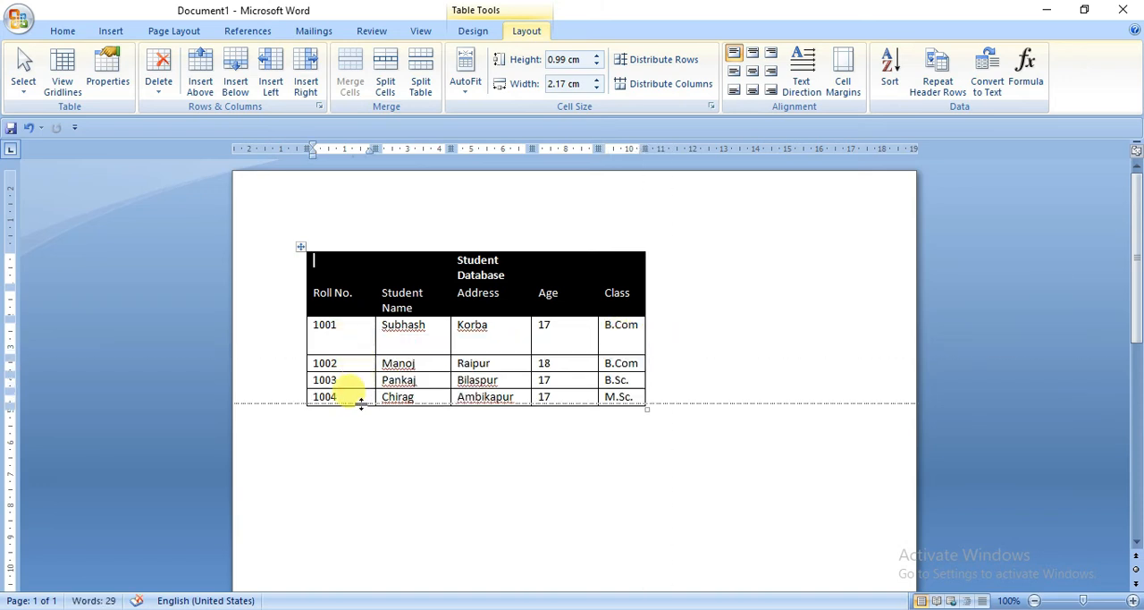
{"action": "left_click_drag", "start_coordinate": [361, 402], "coordinate": [363, 434]}
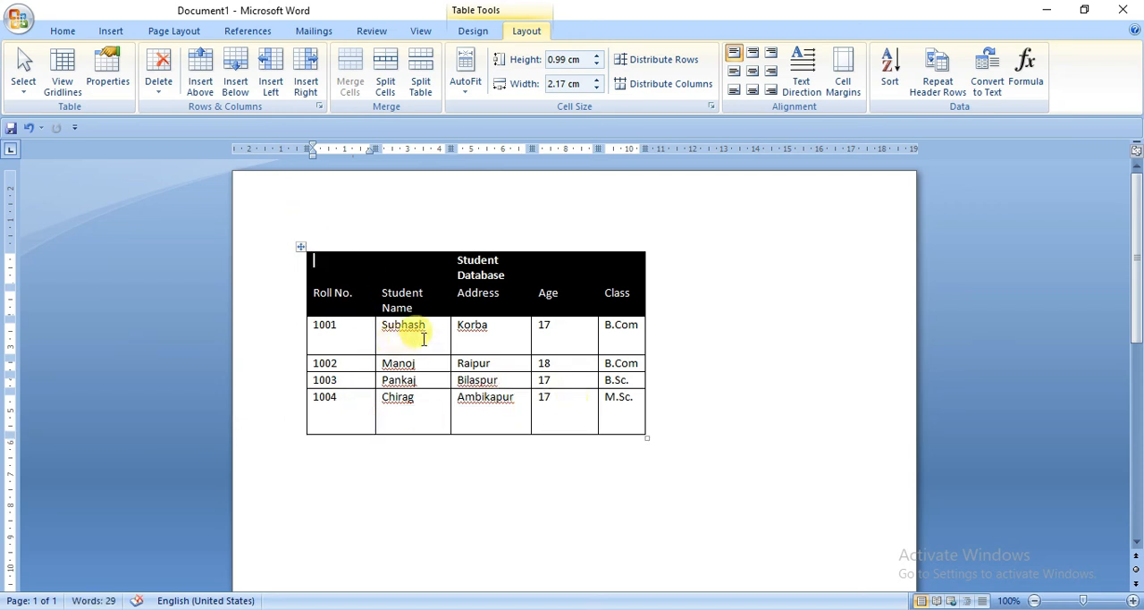
{"action": "left_click", "coordinate": [351, 399]}
{"action": "left_click", "coordinate": [338, 364]}
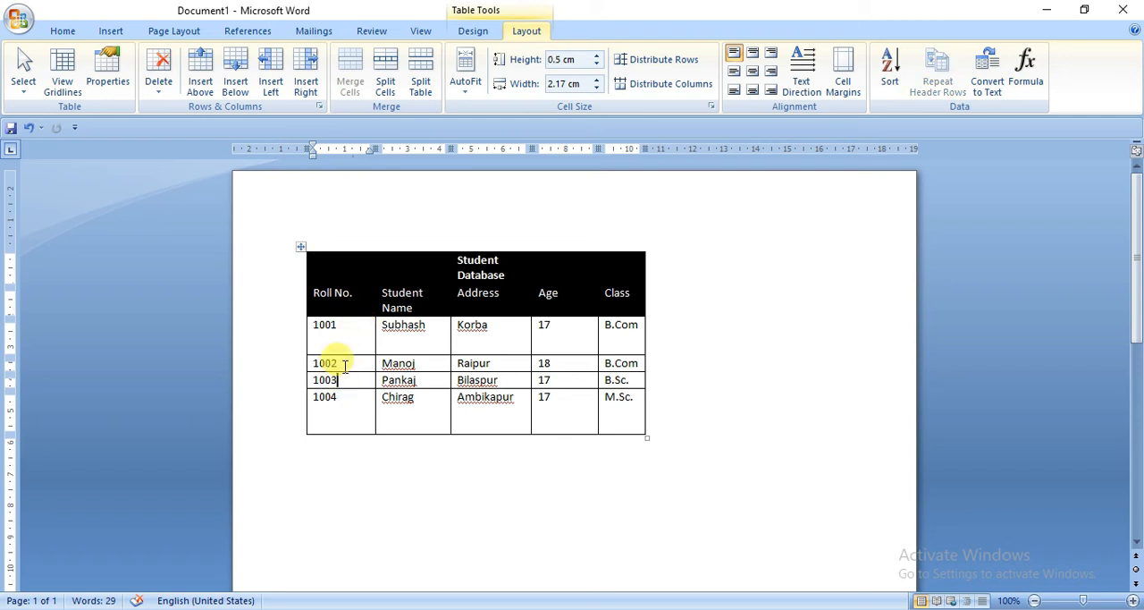
{"action": "left_click_drag", "start_coordinate": [356, 330], "coordinate": [292, 324]}
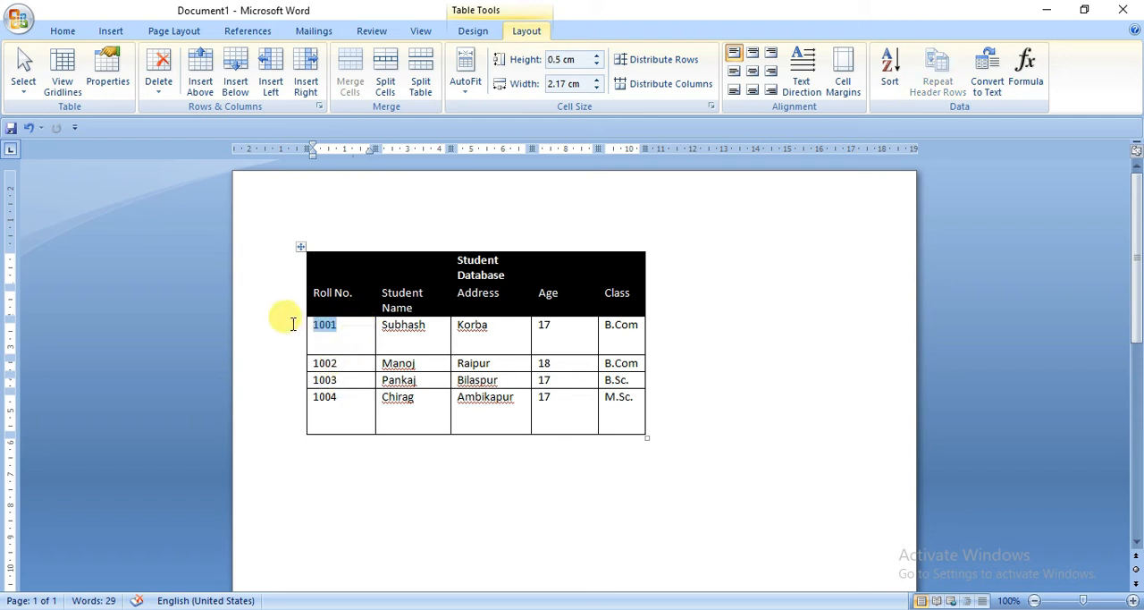
{"action": "double_click", "coordinate": [327, 402]}
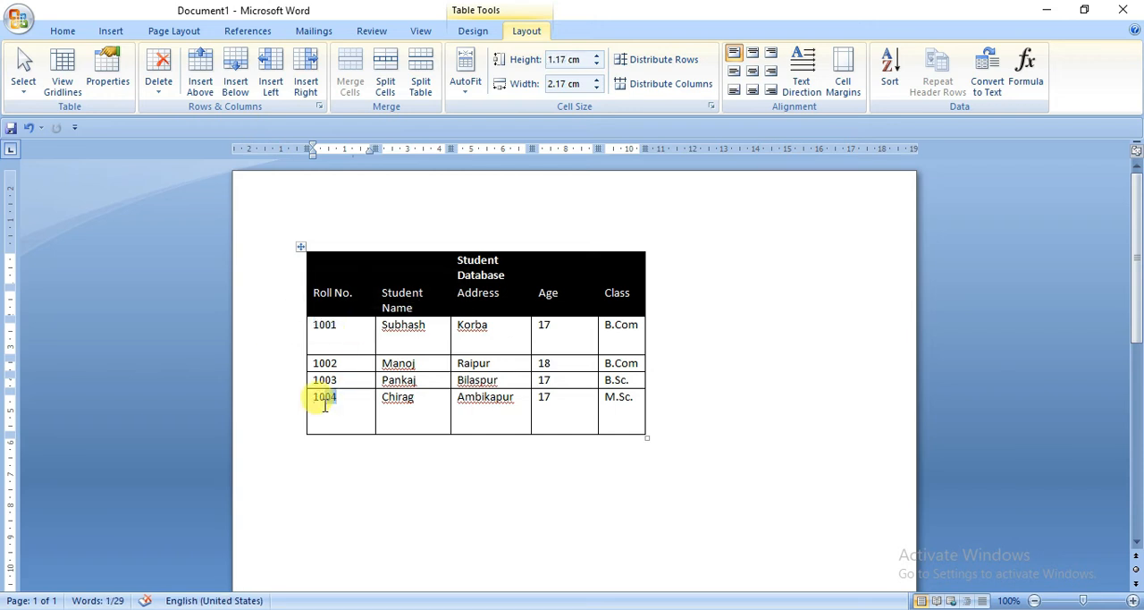
Step: Raise the first student's row height to 1.5 cm, then reduce it to 1.1 cm
{"action": "left_click", "coordinate": [317, 325]}
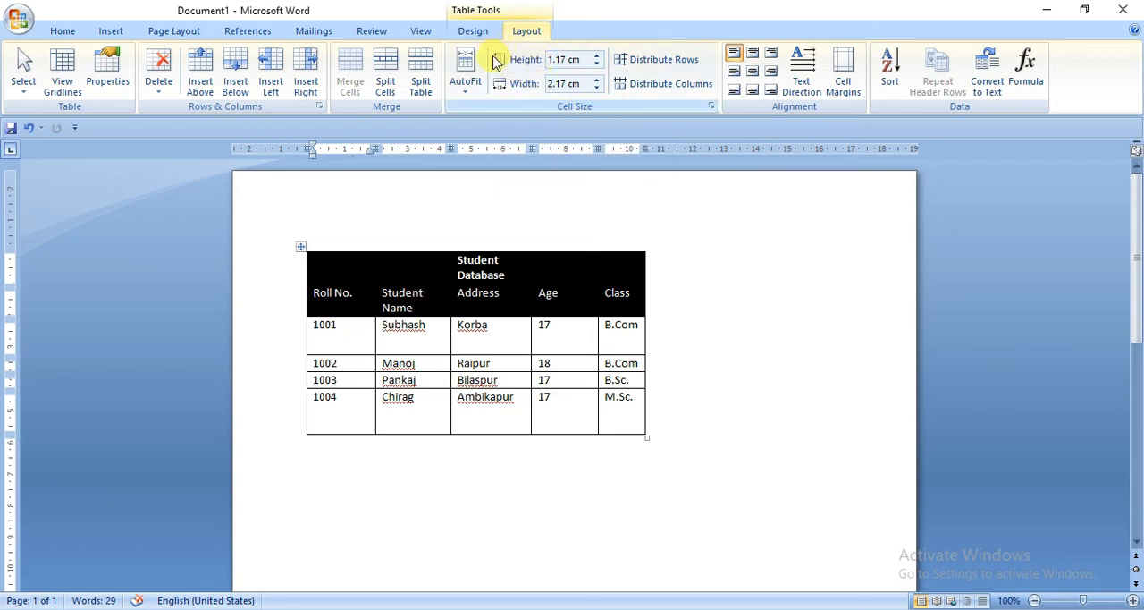
{"action": "left_click", "coordinate": [598, 55]}
{"action": "left_click", "coordinate": [599, 55]}
{"action": "left_click", "coordinate": [598, 56]}
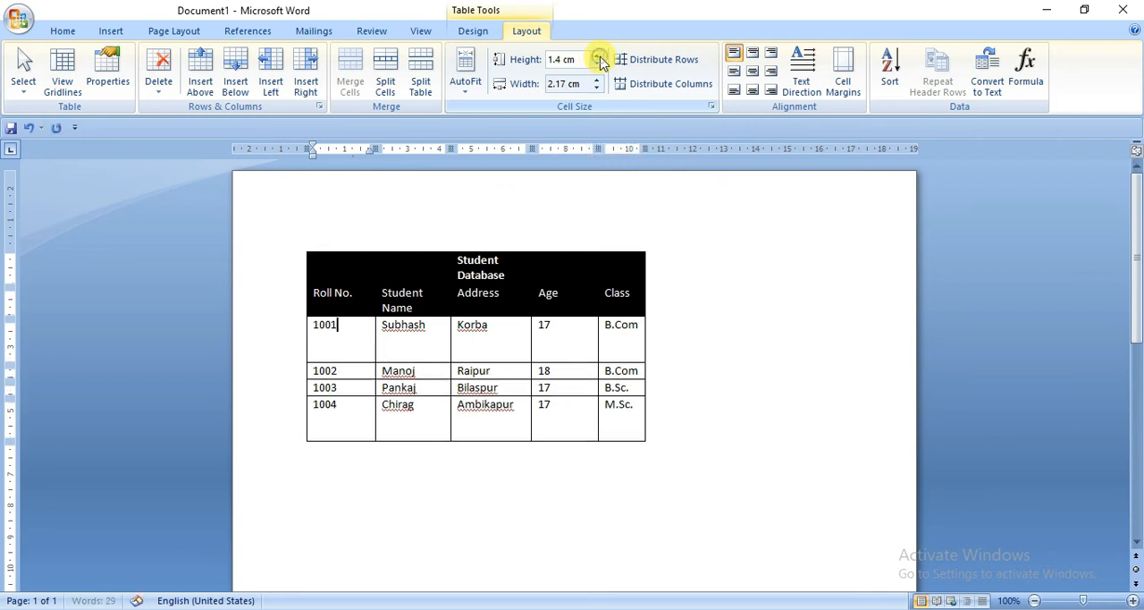
{"action": "left_click", "coordinate": [598, 56]}
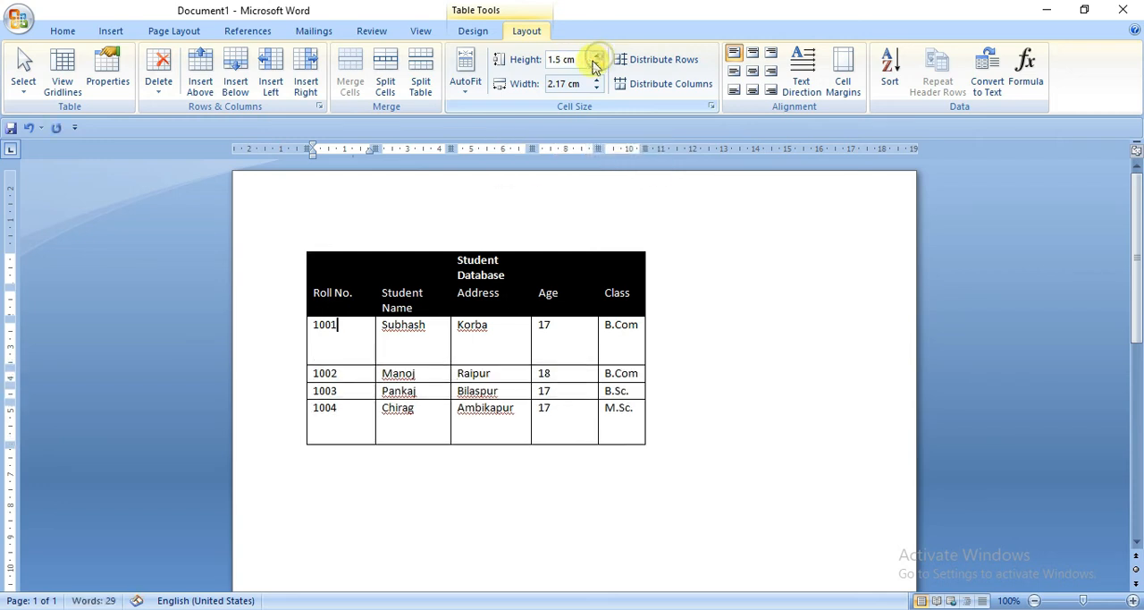
{"action": "left_click", "coordinate": [597, 64]}
{"action": "left_click", "coordinate": [596, 65]}
{"action": "left_click", "coordinate": [596, 64]}
{"action": "left_click", "coordinate": [596, 65]}
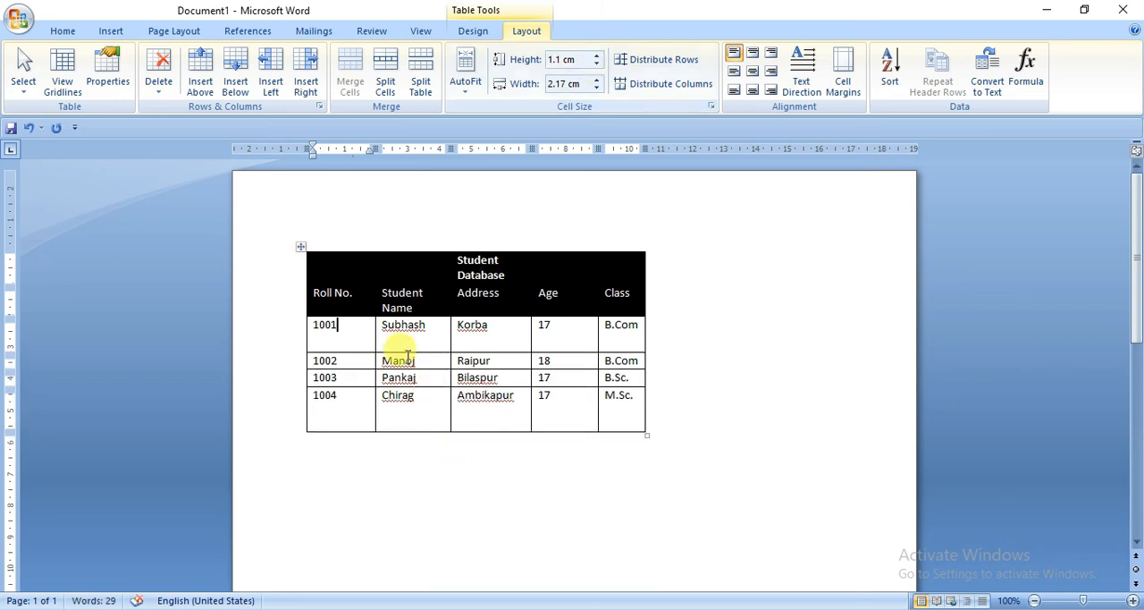
Step: Set the height of all rows in the table first to 2 cm, then to 1.5 cm, and deselect the table
{"action": "left_click", "coordinate": [302, 251]}
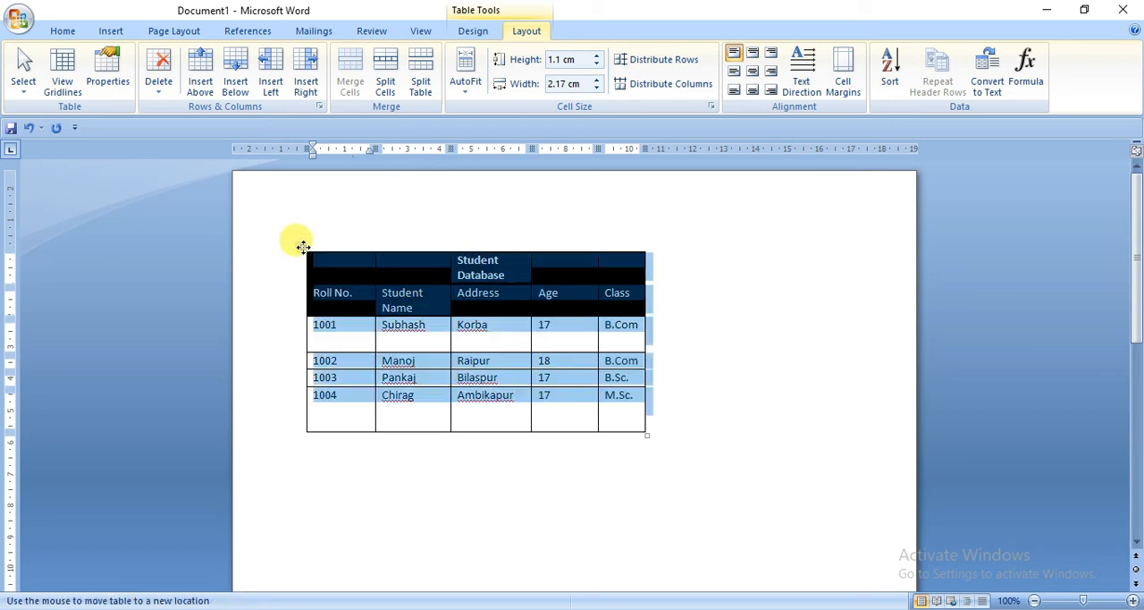
{"action": "left_click", "coordinate": [598, 60]}
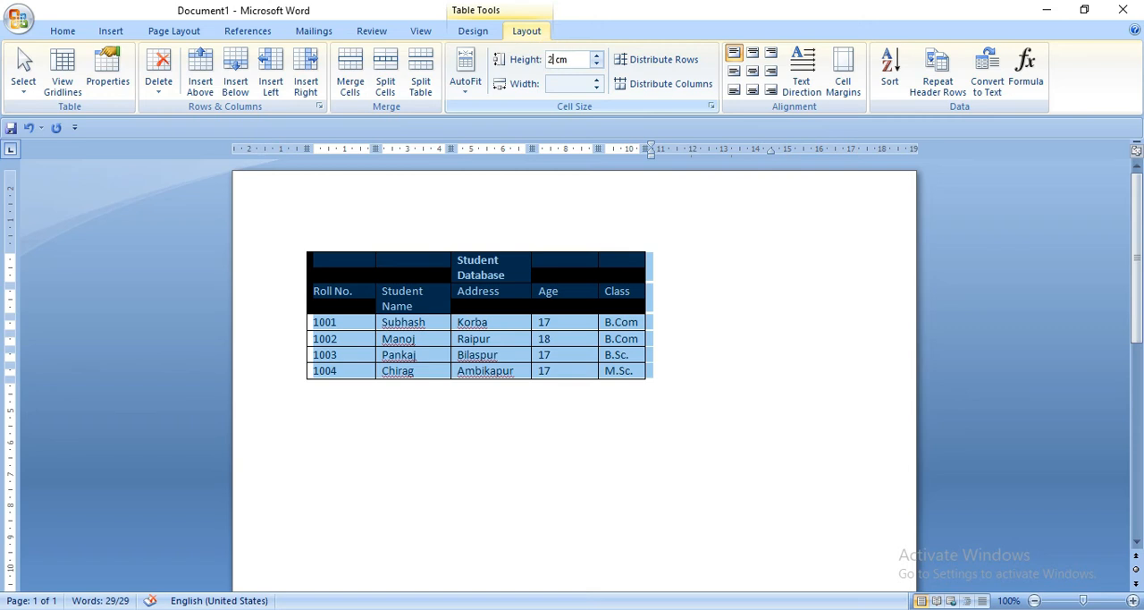
{"action": "key", "text": "Return"}
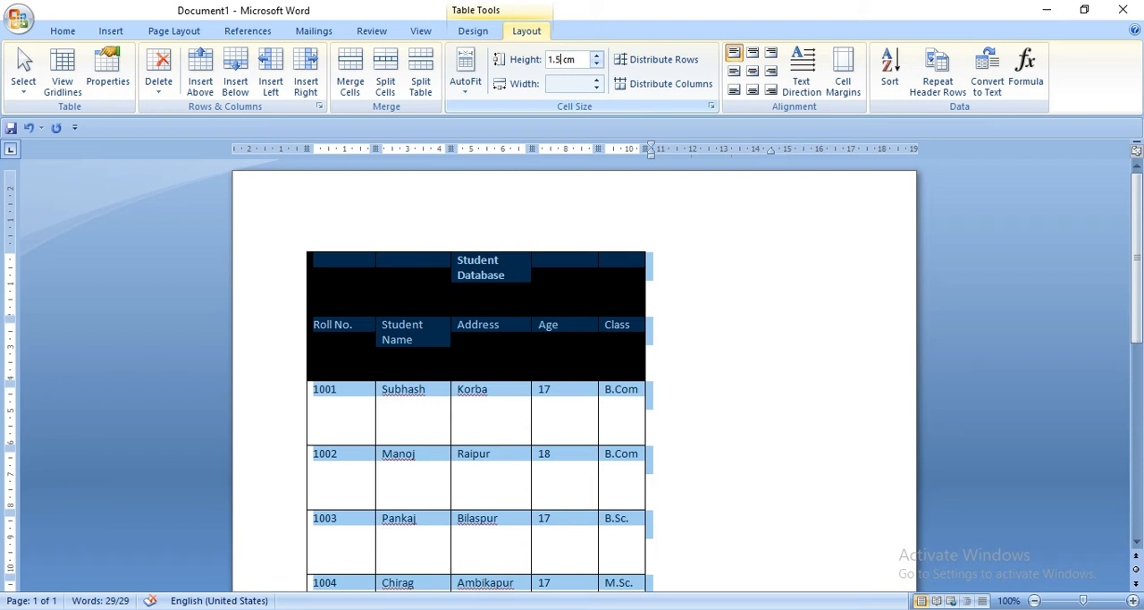
{"action": "key", "text": "Return"}
{"action": "left_click", "coordinate": [778, 351]}
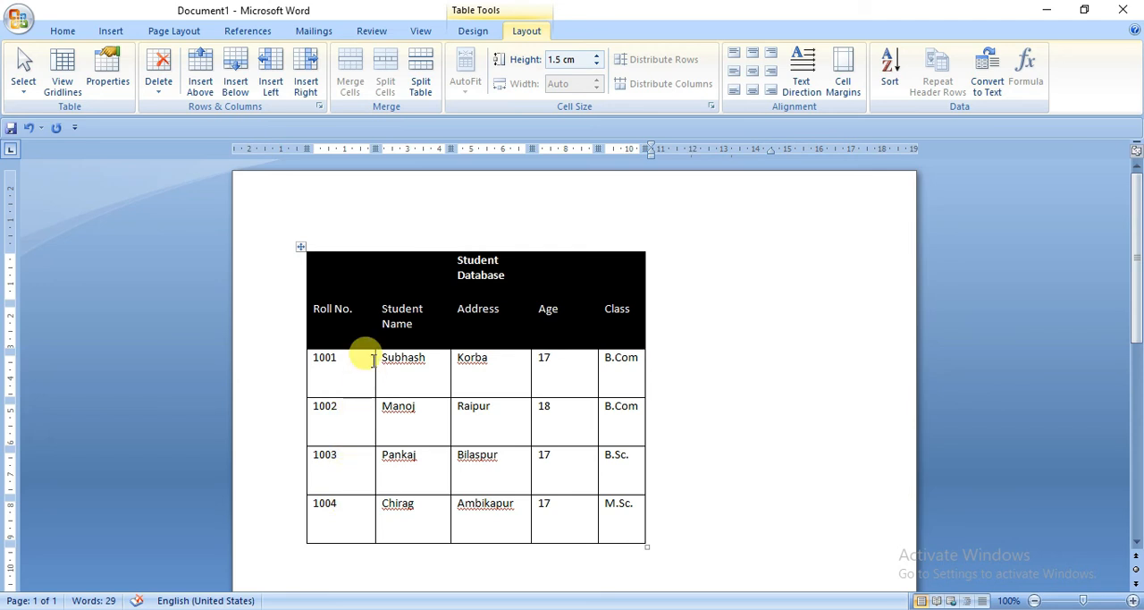
Step: Set the width of the Student Name column to 3 cm
{"action": "left_click", "coordinate": [300, 247]}
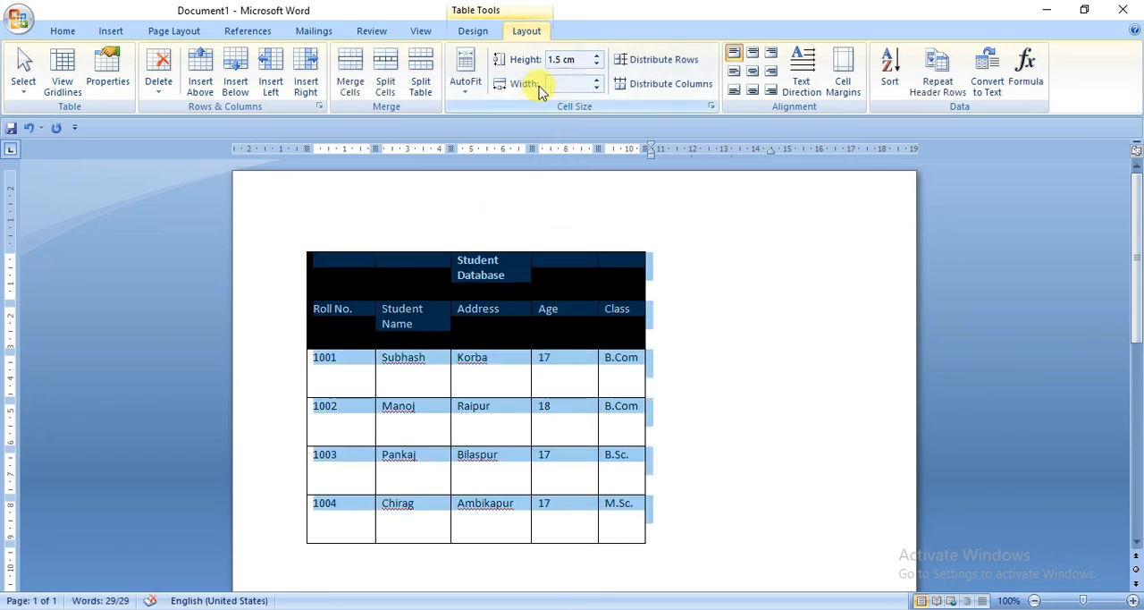
{"action": "left_click", "coordinate": [539, 374]}
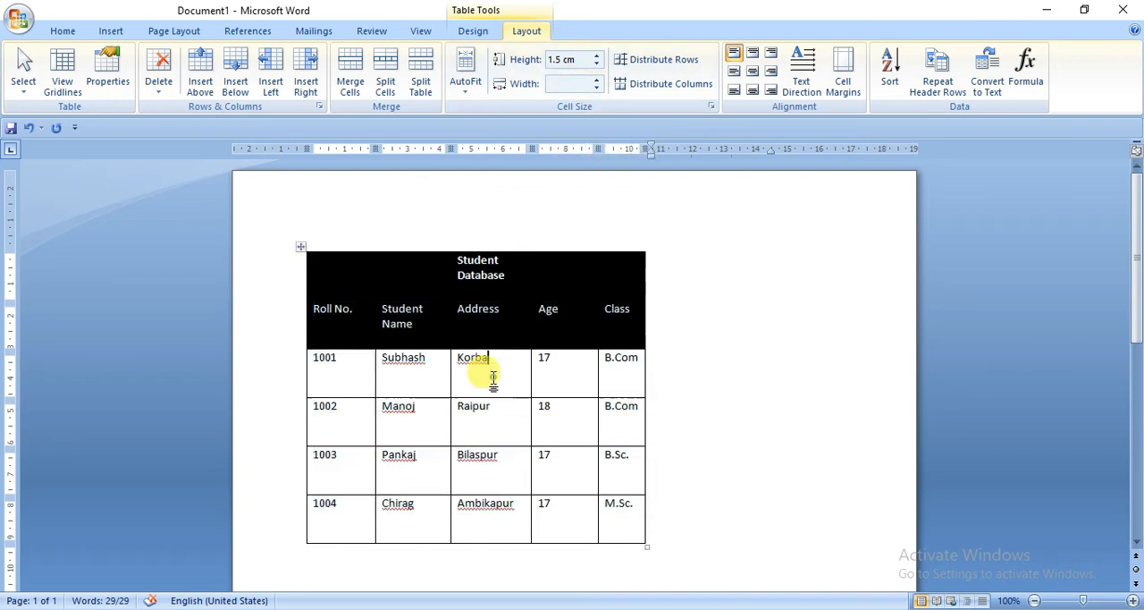
{"action": "left_click", "coordinate": [415, 320]}
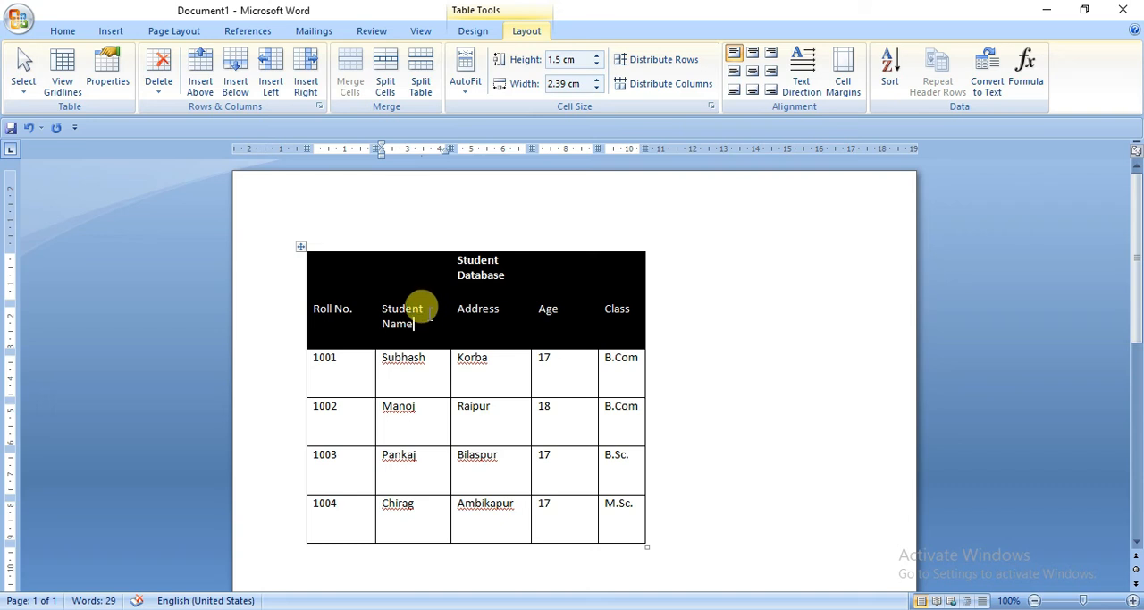
{"action": "left_click", "coordinate": [597, 80]}
{"action": "left_click", "coordinate": [596, 80]}
{"action": "left_click", "coordinate": [596, 80]}
{"action": "left_click", "coordinate": [596, 80]}
{"action": "left_click", "coordinate": [596, 80]}
{"action": "left_click", "coordinate": [596, 80]}
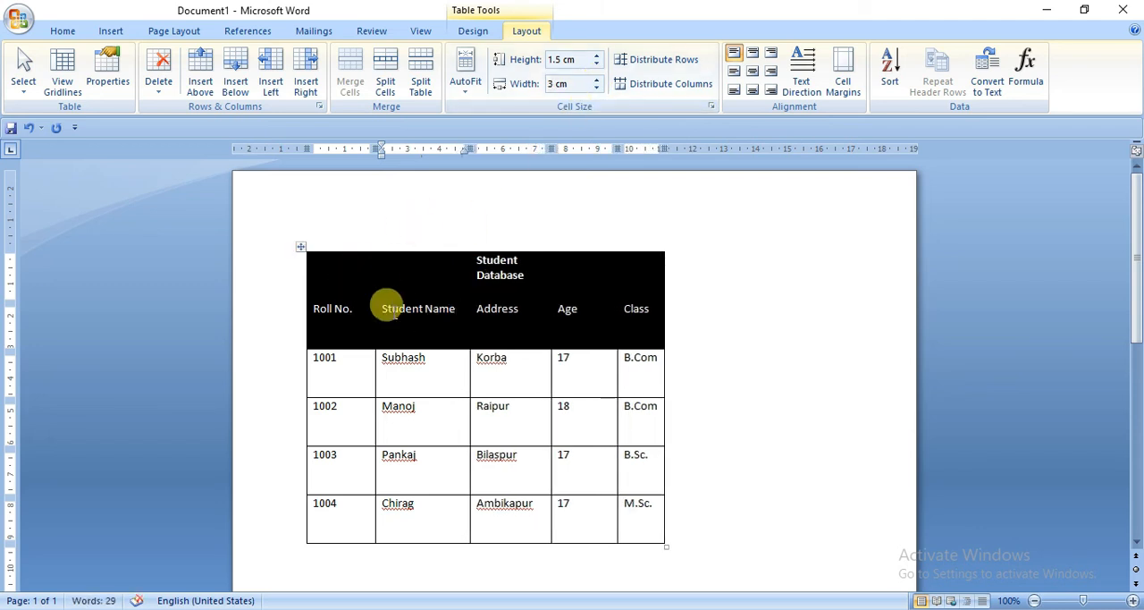
Step: Set the width of all columns in the table to 2 cm and deselect the table
{"action": "left_click", "coordinate": [299, 246]}
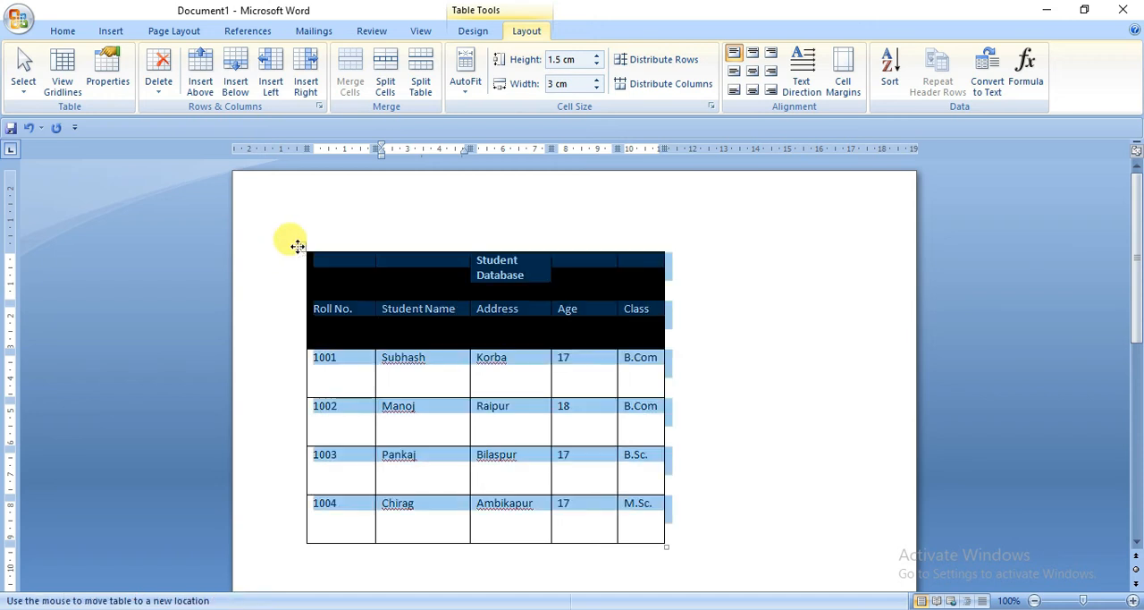
{"action": "left_click", "coordinate": [596, 85]}
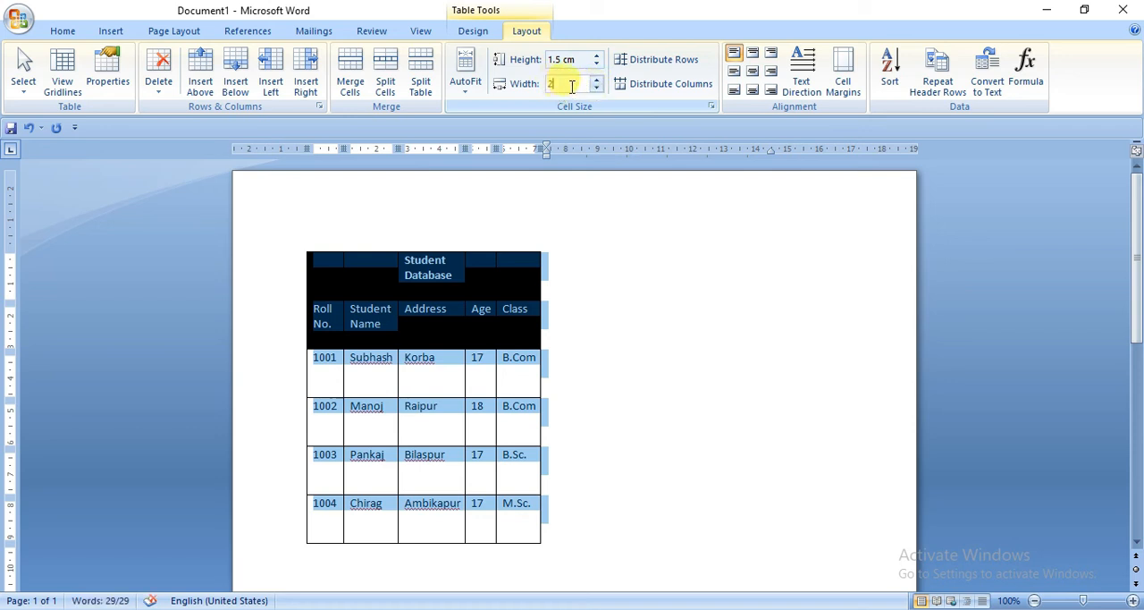
{"action": "type", "text": "m"}
{"action": "key", "text": "Return"}
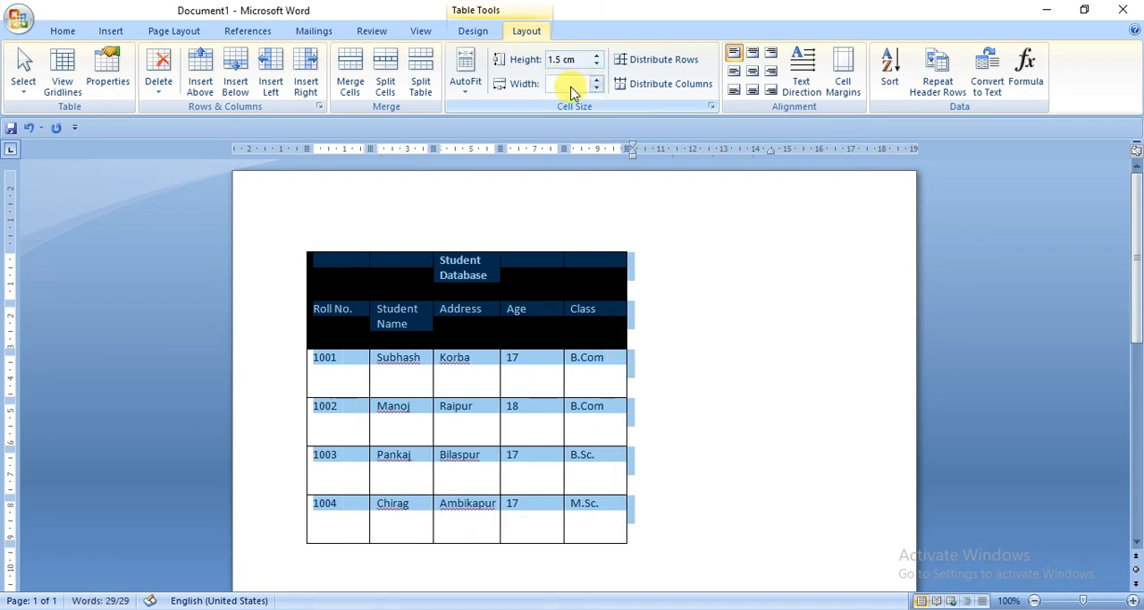
{"action": "left_click", "coordinate": [682, 363]}
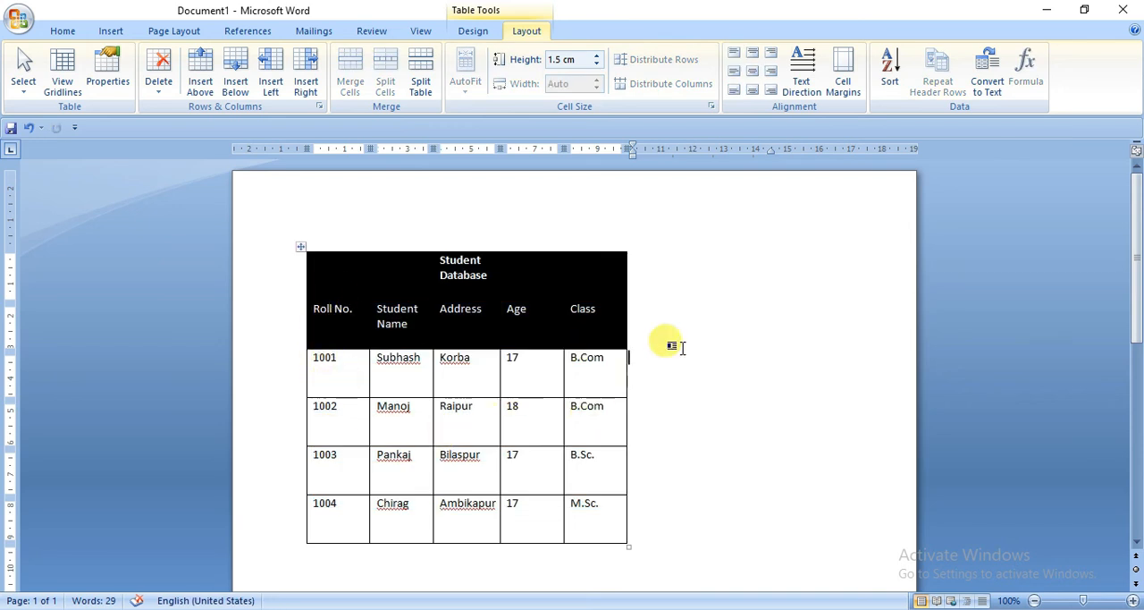
{"action": "left_click", "coordinate": [731, 325]}
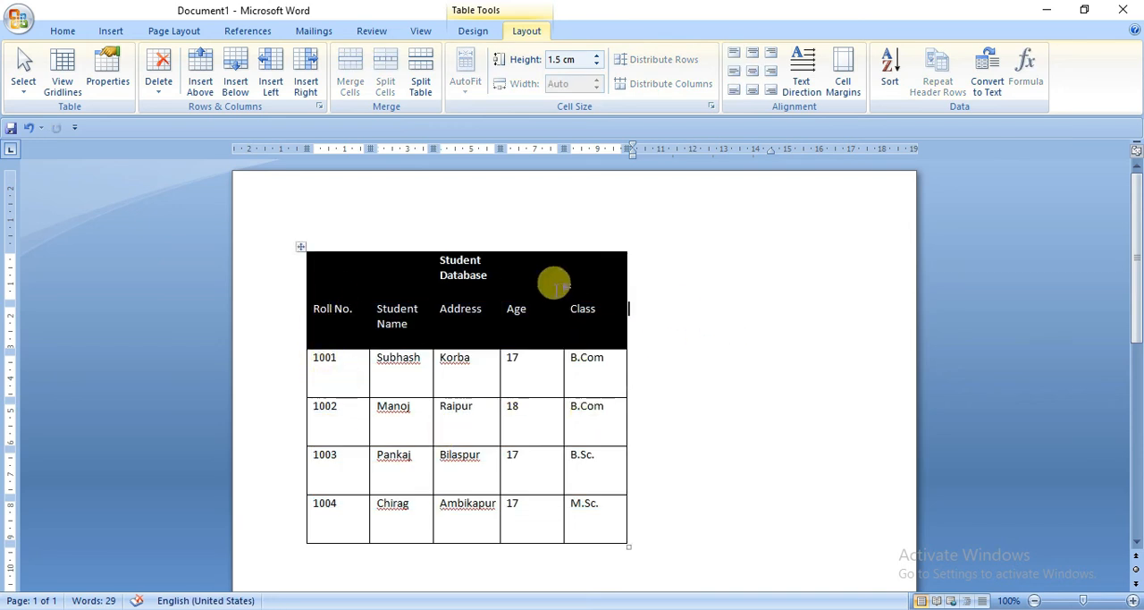
{"action": "left_click", "coordinate": [523, 266]}
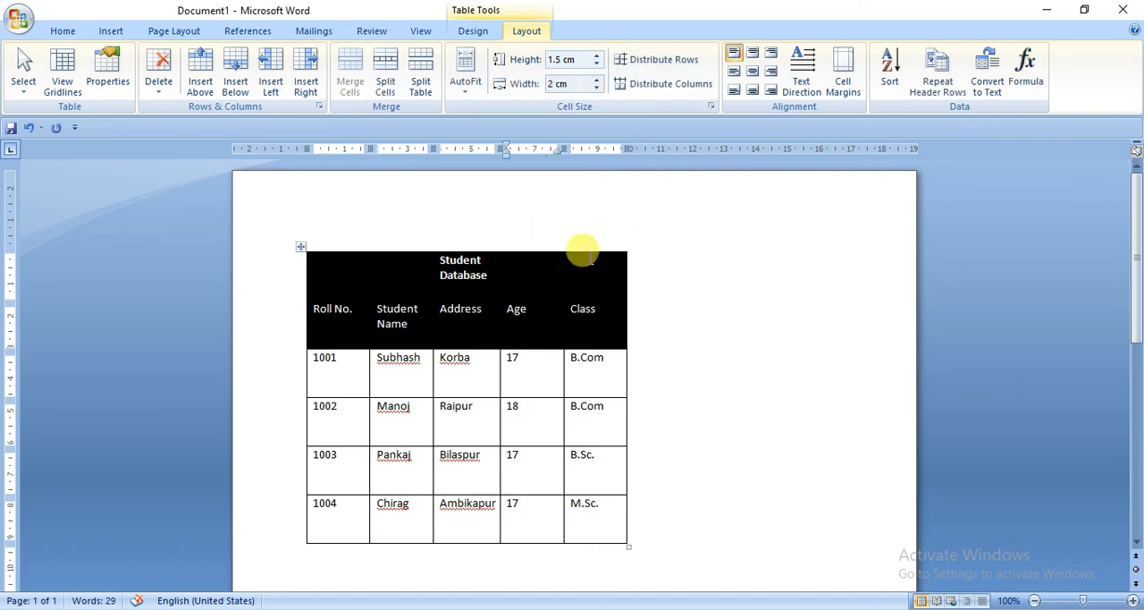
{"action": "left_click", "coordinate": [300, 248]}
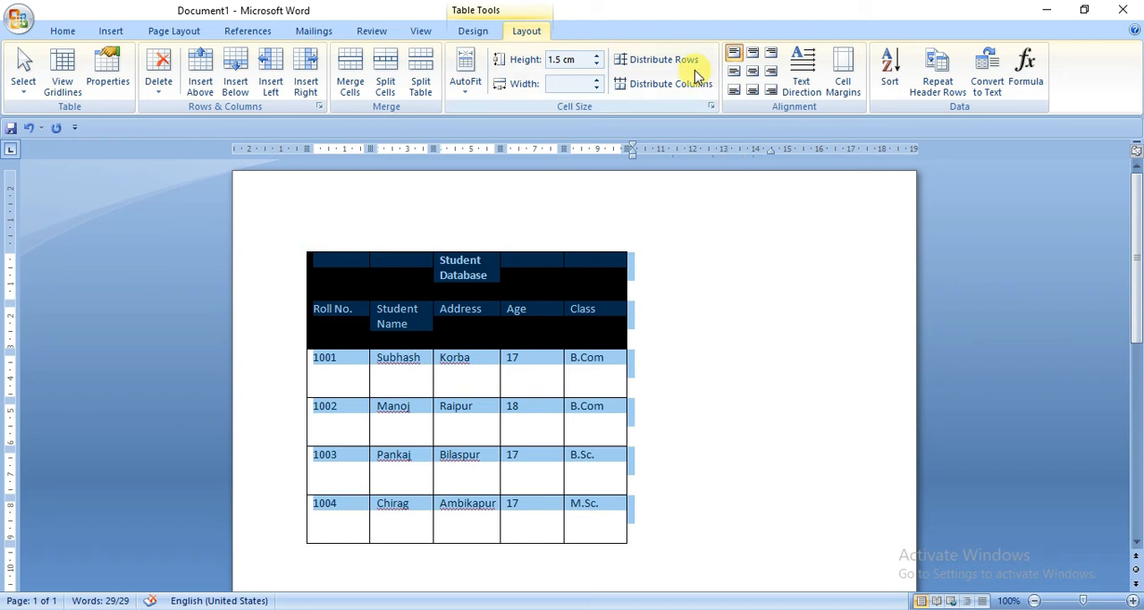
{"action": "left_click", "coordinate": [718, 341]}
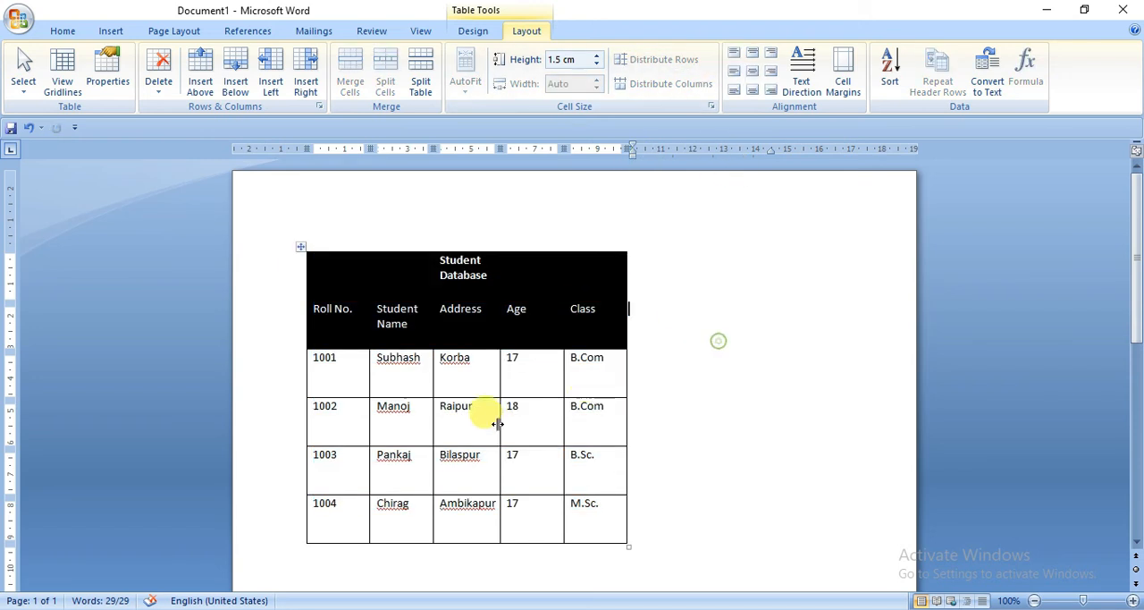
Step: Make the first and third students' rows shorter by moving their lower borders up close to the text
{"action": "left_click_drag", "start_coordinate": [518, 397], "coordinate": [523, 370]}
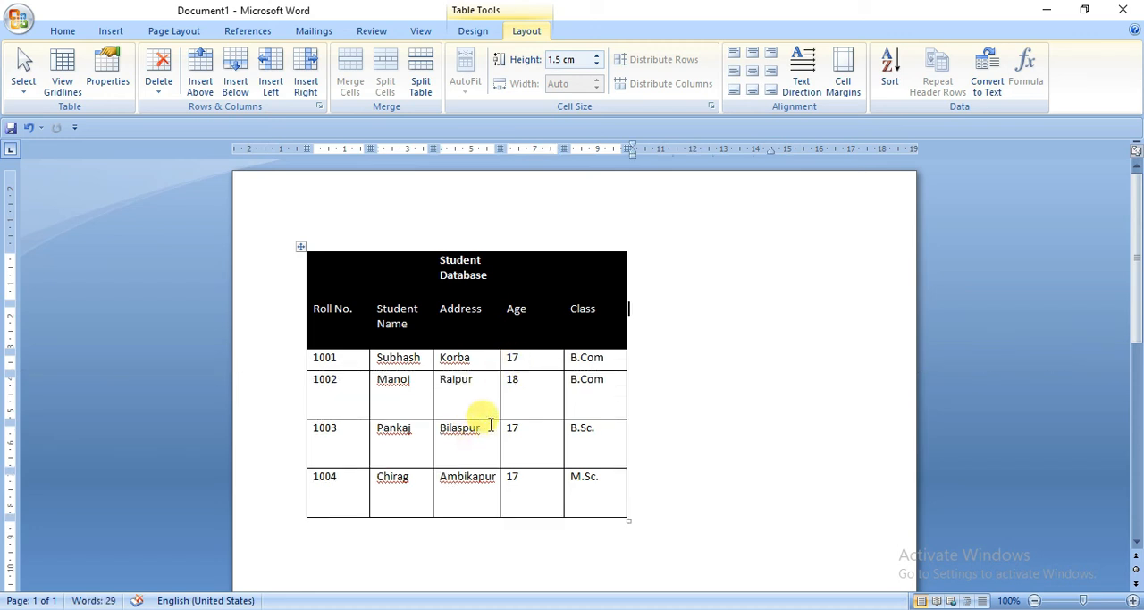
{"action": "left_click", "coordinate": [490, 422]}
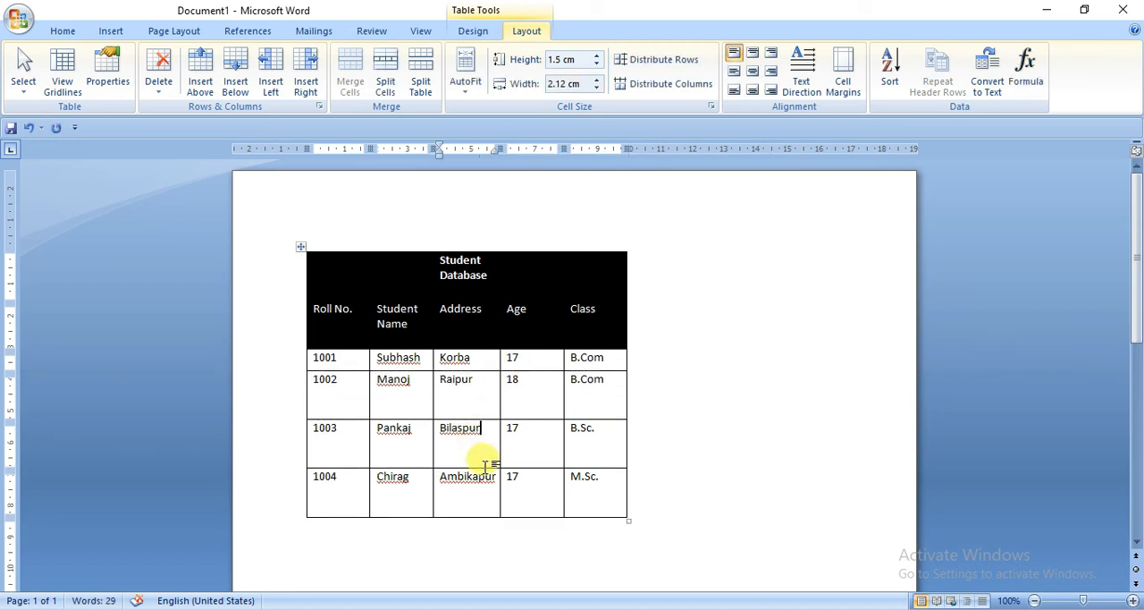
{"action": "left_click_drag", "start_coordinate": [483, 466], "coordinate": [480, 435]}
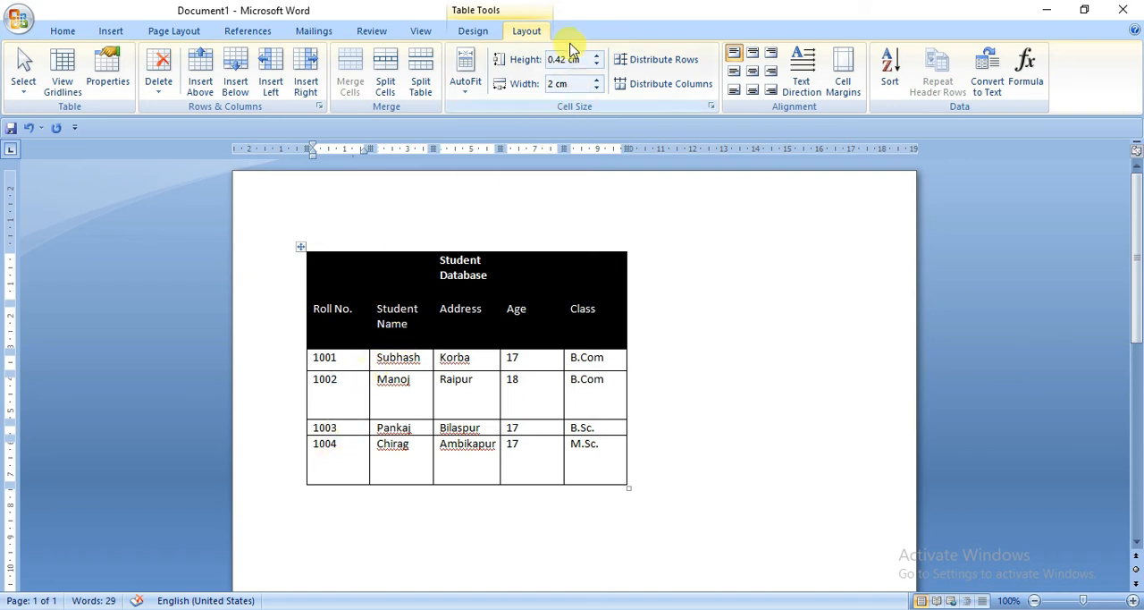
Step: Distribute the heights of all rows in the table equally, then deselect the table
{"action": "left_click", "coordinate": [303, 249]}
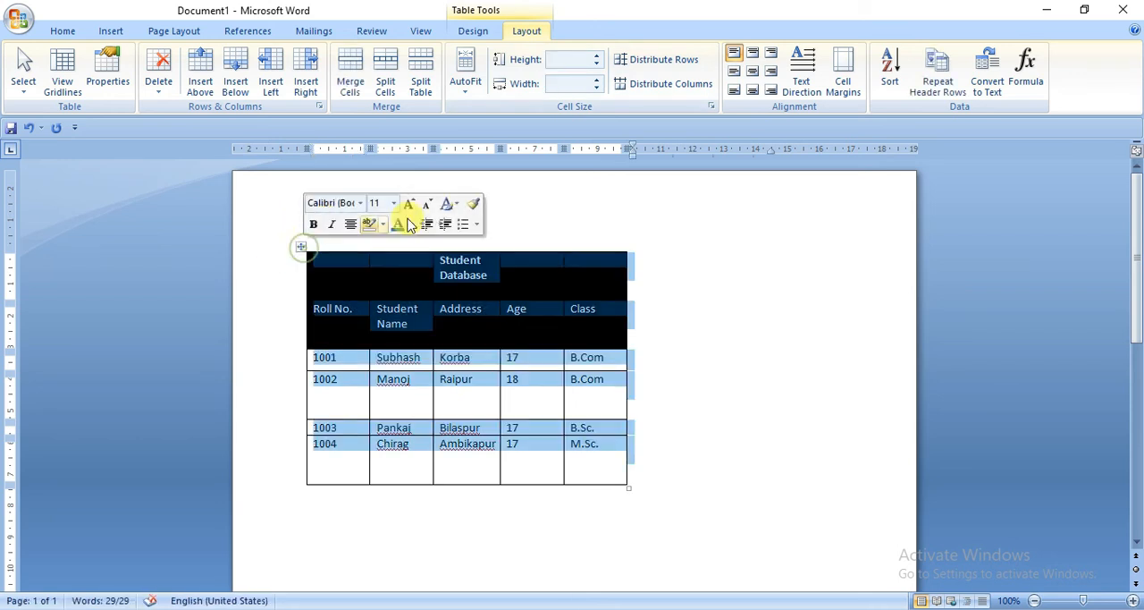
{"action": "left_click", "coordinate": [660, 63]}
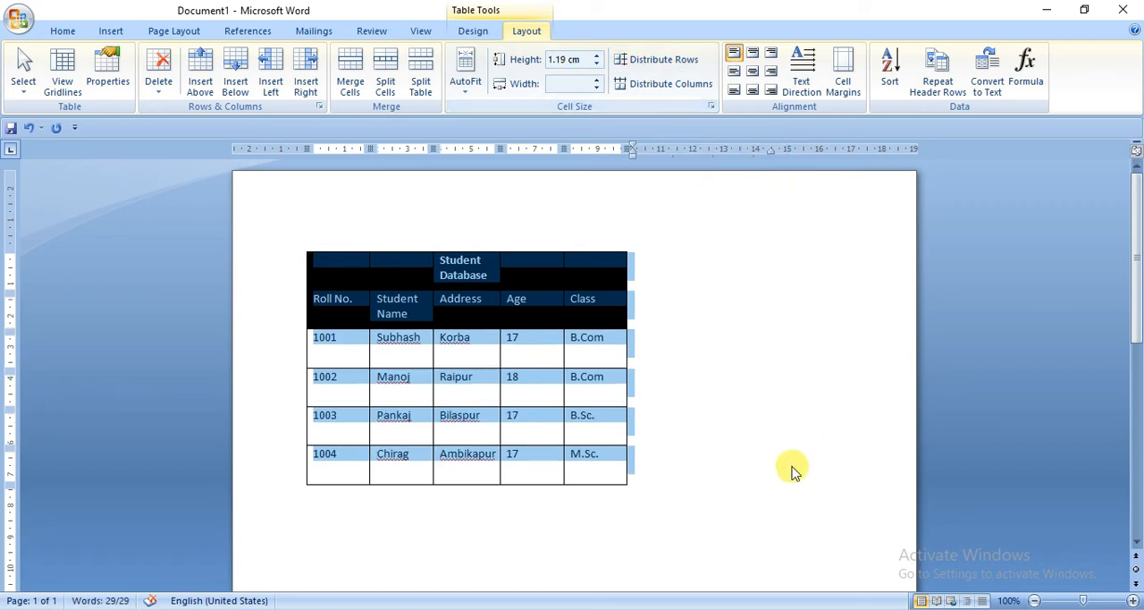
{"action": "left_click", "coordinate": [734, 416]}
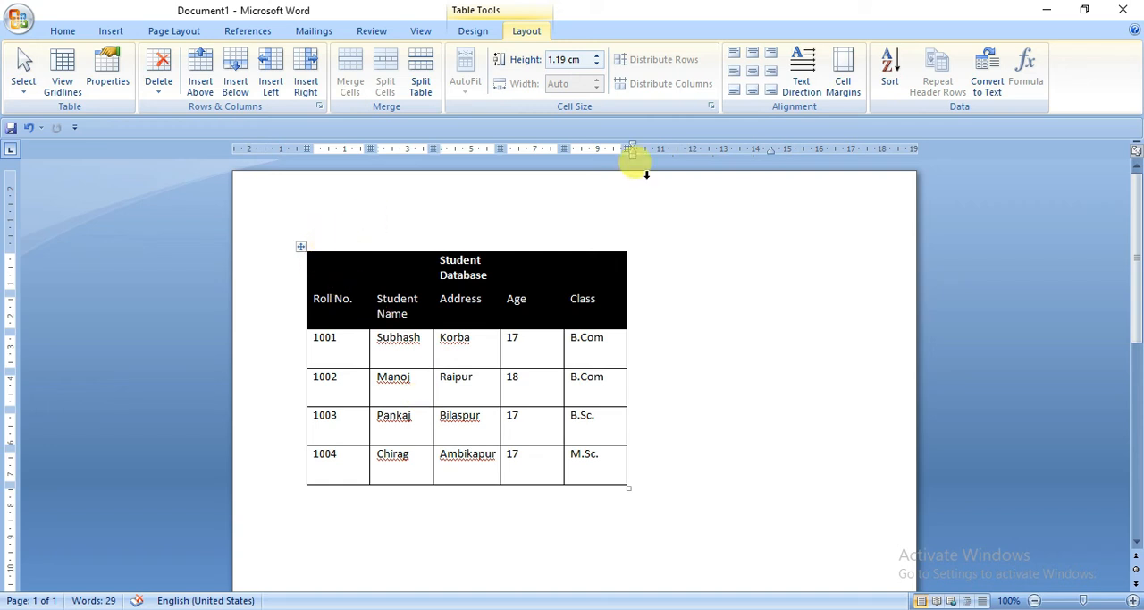
Step: Distribute the widths of all columns in the table equally, then deselect the table
{"action": "left_click", "coordinate": [313, 259]}
{"action": "left_click", "coordinate": [300, 246]}
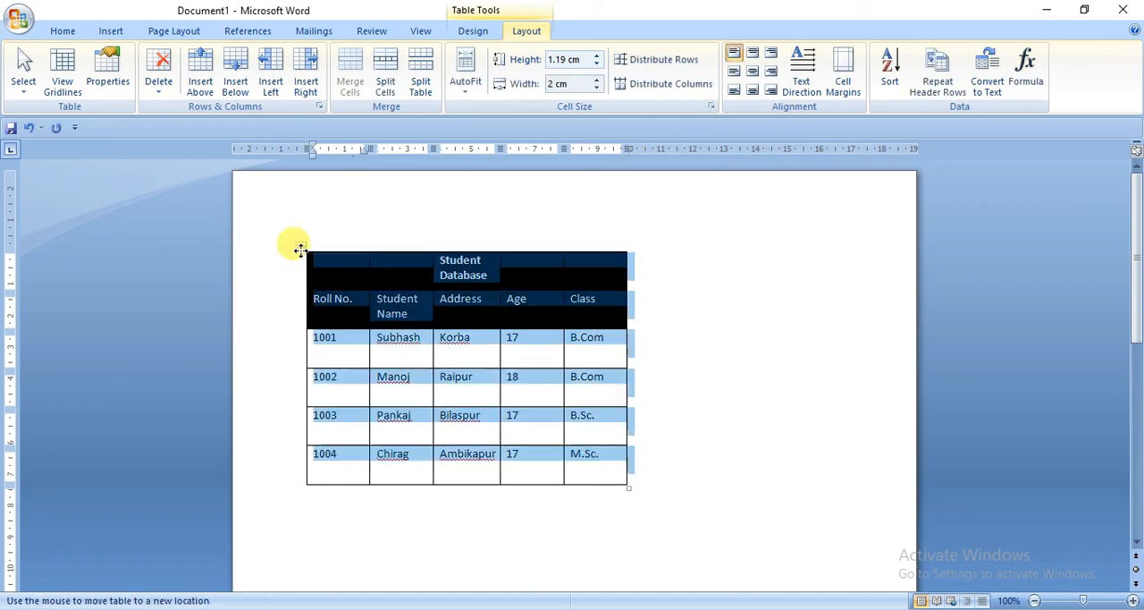
{"action": "left_click", "coordinate": [662, 90]}
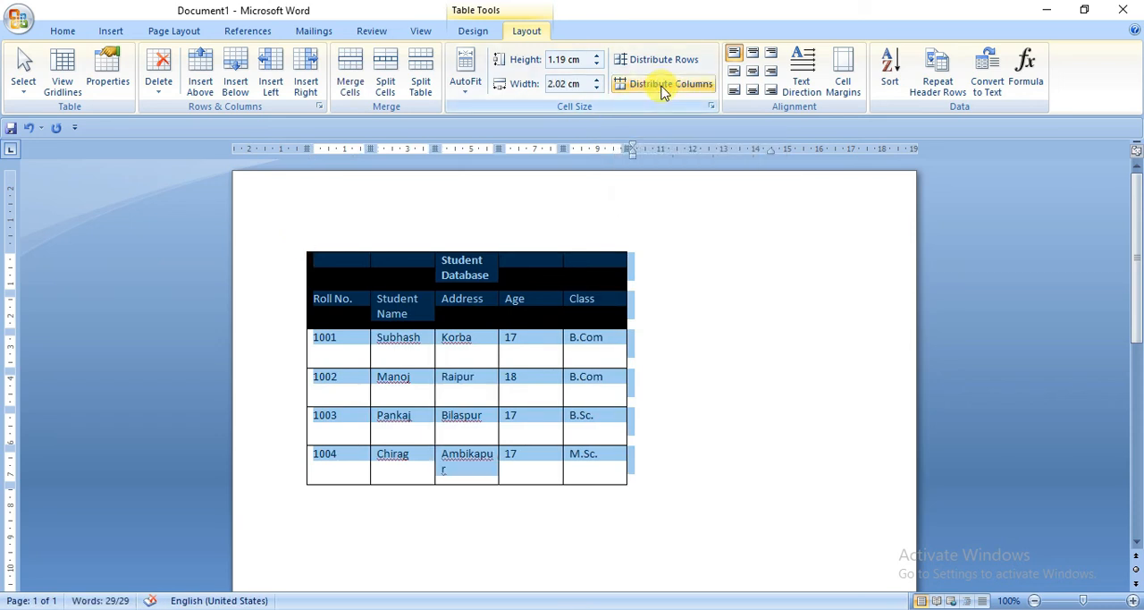
{"action": "left_click", "coordinate": [412, 357]}
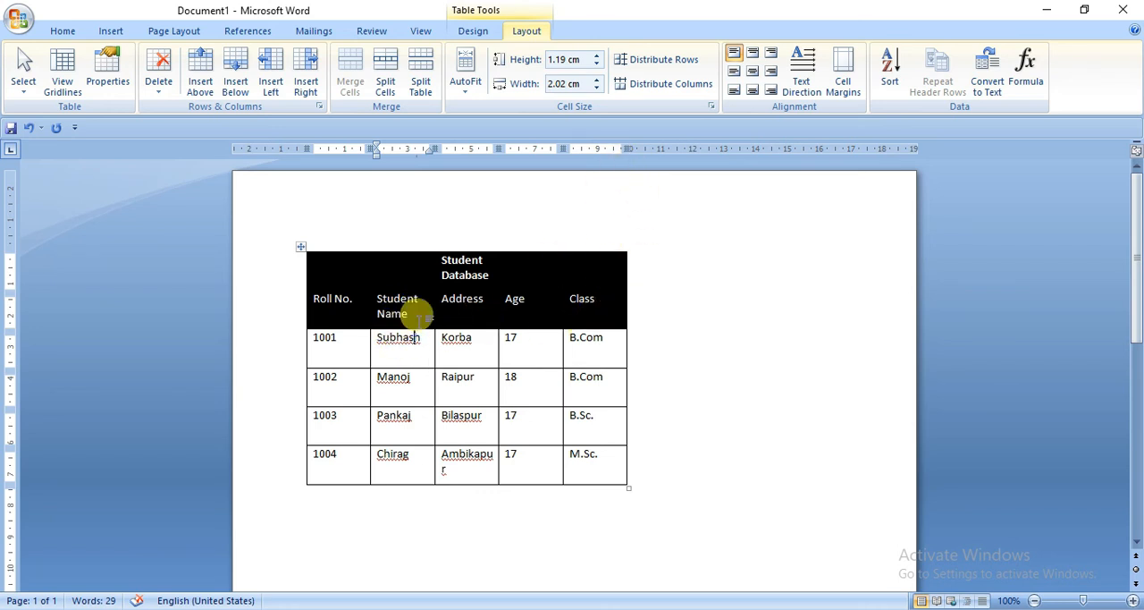
{"action": "left_click", "coordinate": [658, 284]}
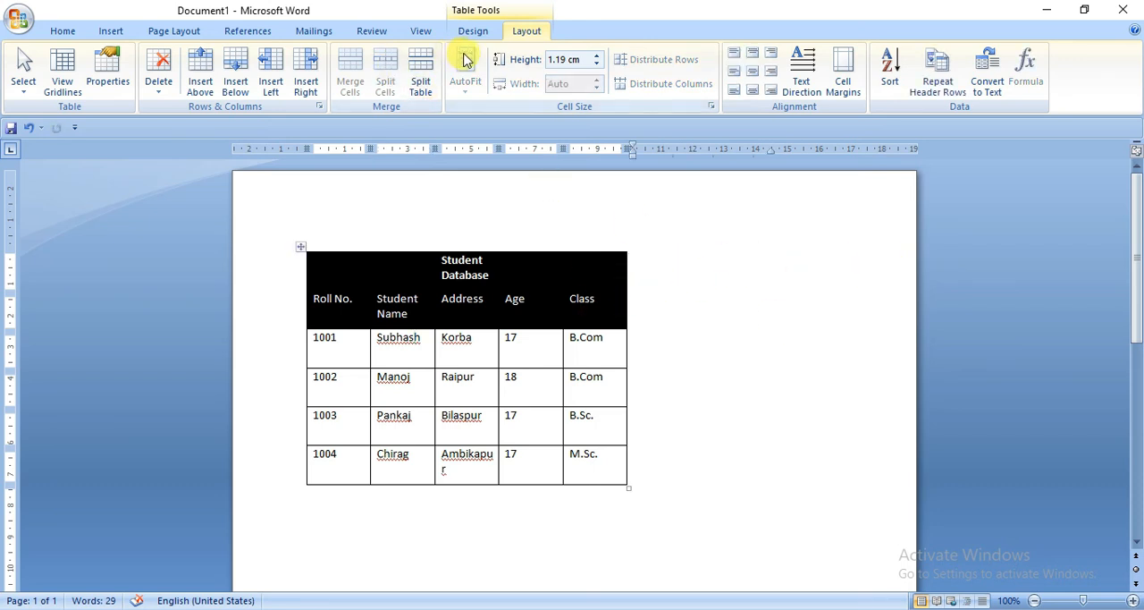
{"action": "left_click", "coordinate": [300, 246]}
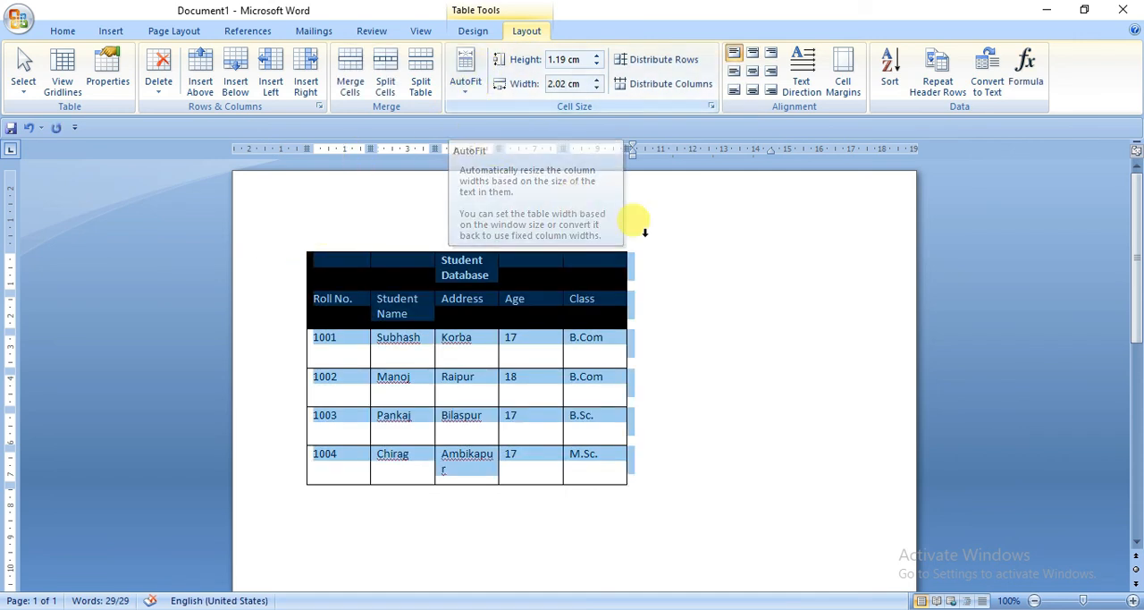
{"action": "left_click", "coordinate": [754, 323]}
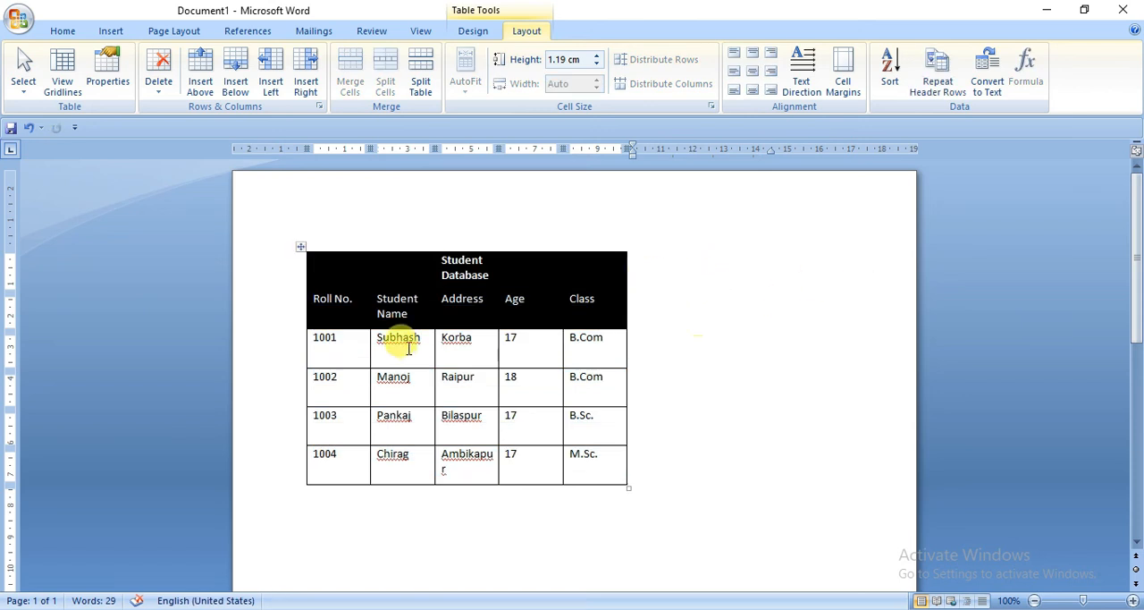
{"action": "left_click_drag", "start_coordinate": [418, 319], "coordinate": [368, 301]}
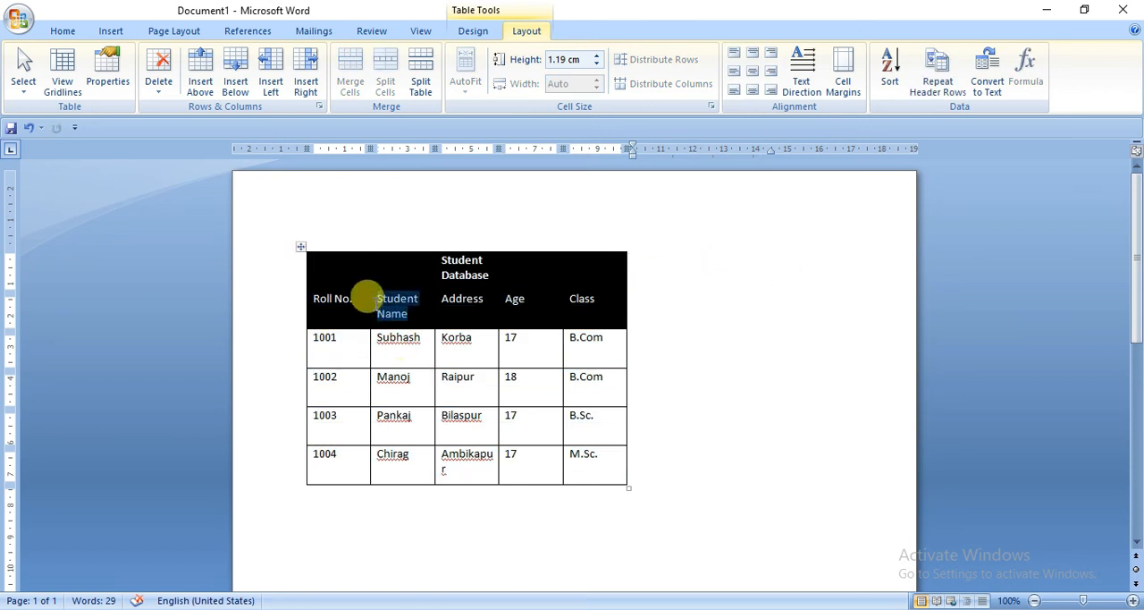
{"action": "left_click", "coordinate": [423, 299]}
{"action": "left_click", "coordinate": [425, 299]}
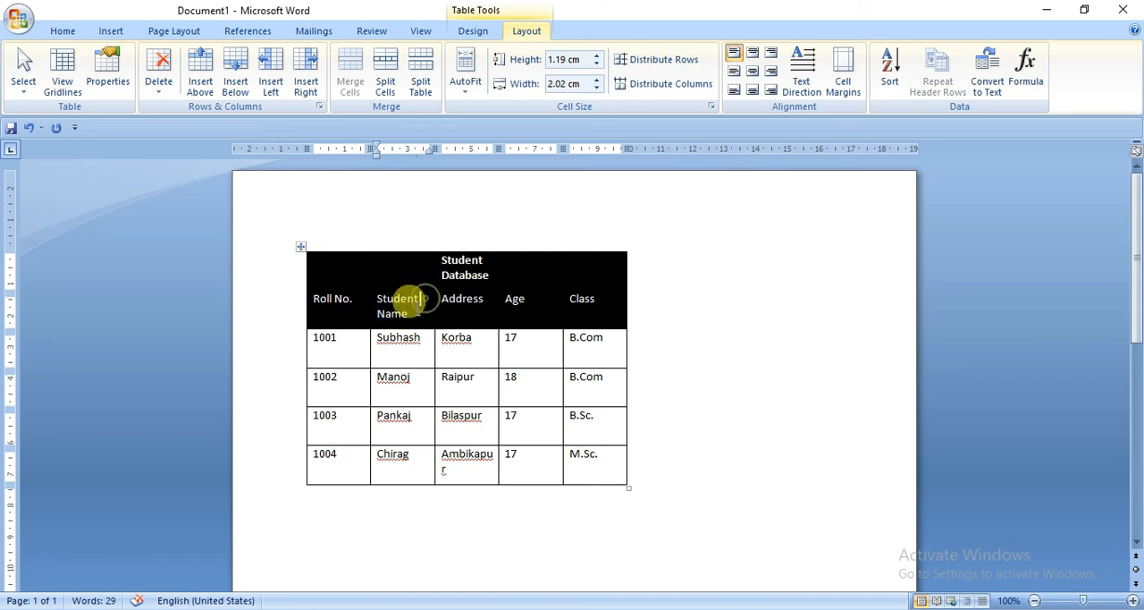
{"action": "left_click", "coordinate": [374, 318]}
{"action": "left_click", "coordinate": [415, 317]}
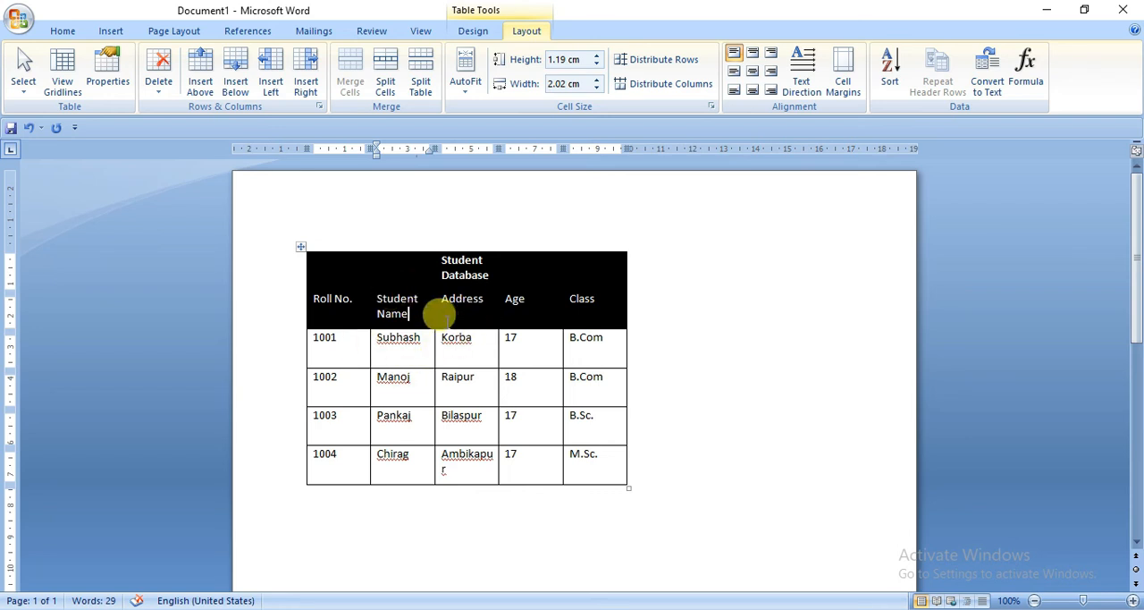
Step: Resize the columns of the whole table to their text with AutoFit Contents, then deselect the table
{"action": "left_click", "coordinate": [300, 247]}
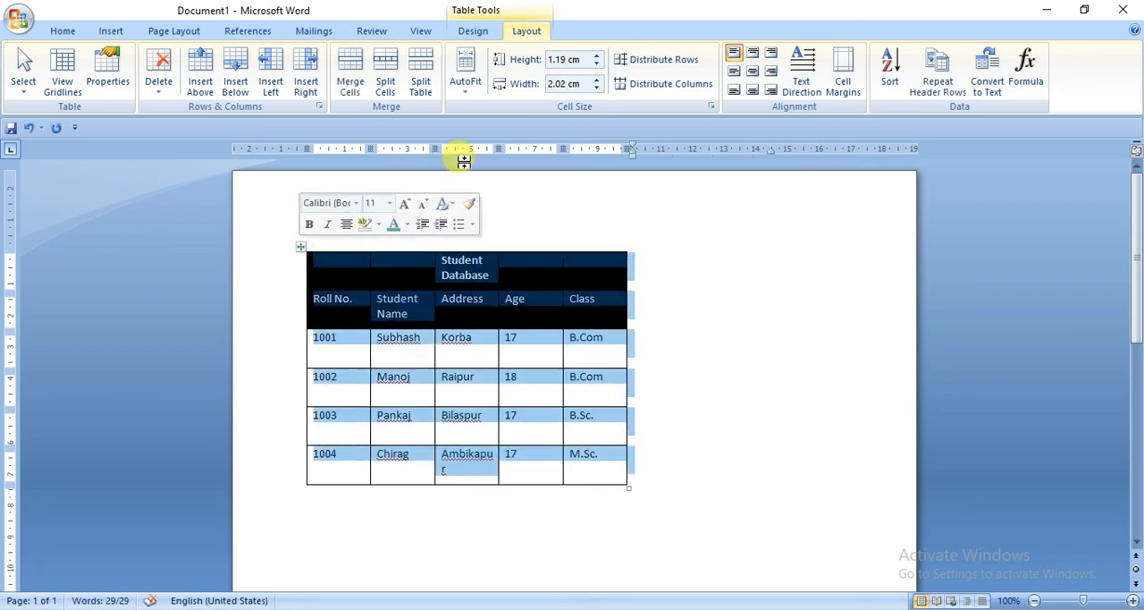
{"action": "left_click", "coordinate": [466, 100]}
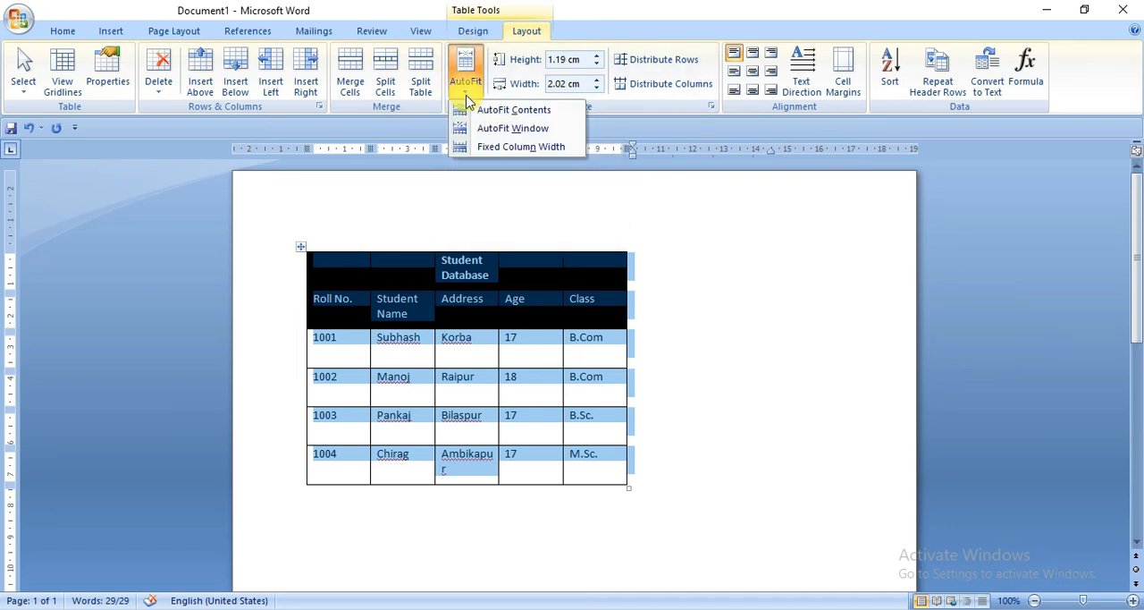
{"action": "left_click", "coordinate": [514, 109]}
{"action": "left_click", "coordinate": [506, 315]}
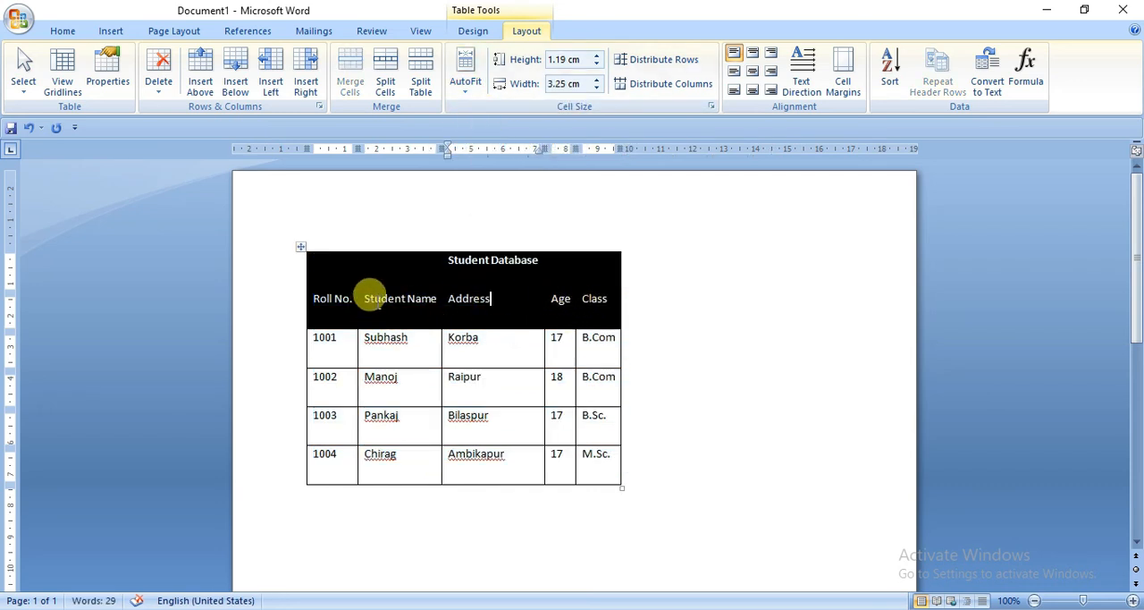
{"action": "left_click_drag", "start_coordinate": [439, 255], "coordinate": [587, 255]}
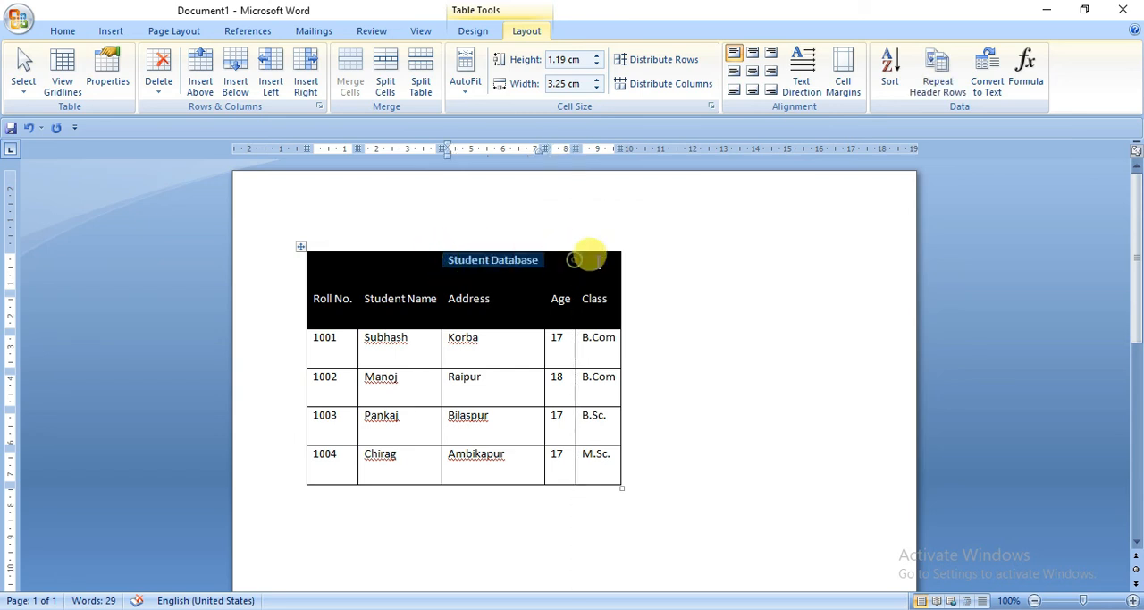
{"action": "left_click_drag", "start_coordinate": [437, 300], "coordinate": [357, 297]}
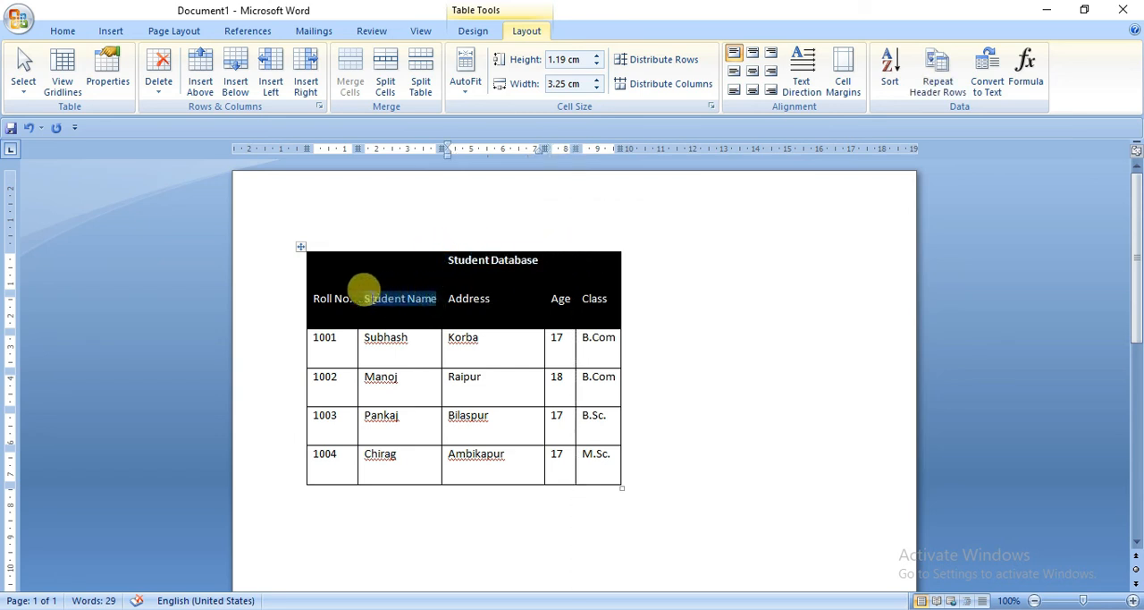
{"action": "left_click", "coordinate": [390, 360]}
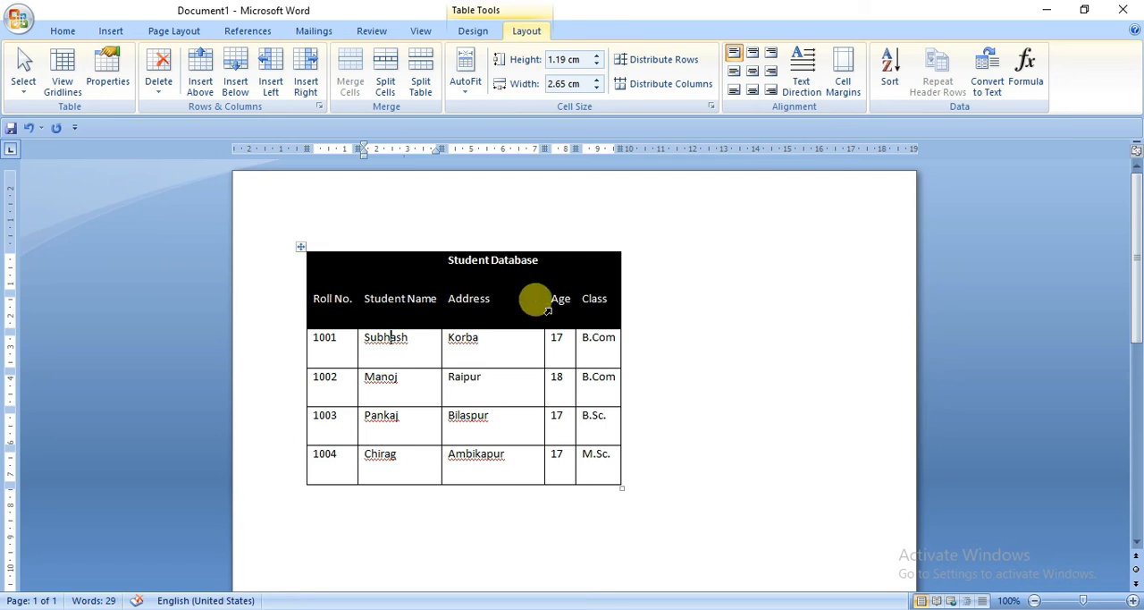
{"action": "left_click", "coordinate": [575, 298]}
{"action": "left_click_drag", "start_coordinate": [570, 302], "coordinate": [541, 302]}
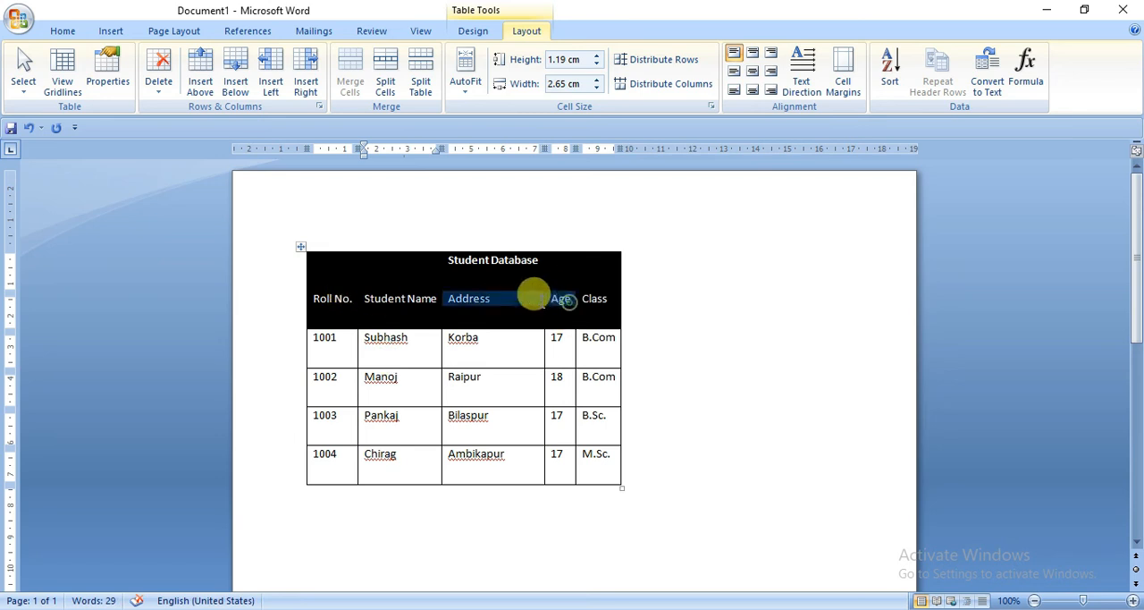
{"action": "left_click", "coordinate": [554, 302]}
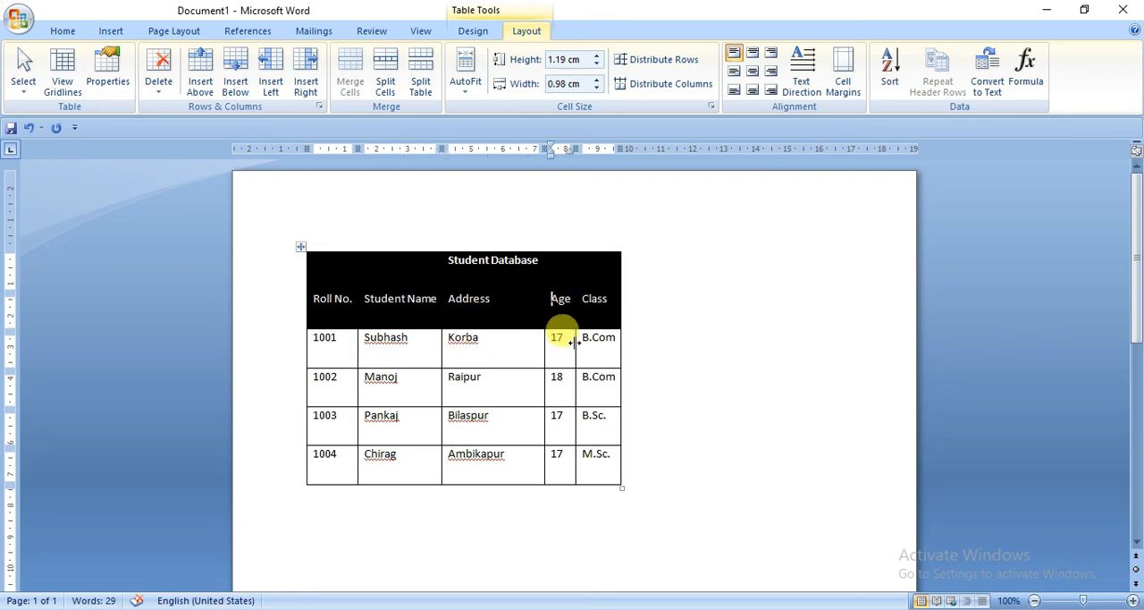
Step: Stretch the whole table to the page's text width with AutoFit Window, then deselect the table
{"action": "left_click", "coordinate": [300, 247]}
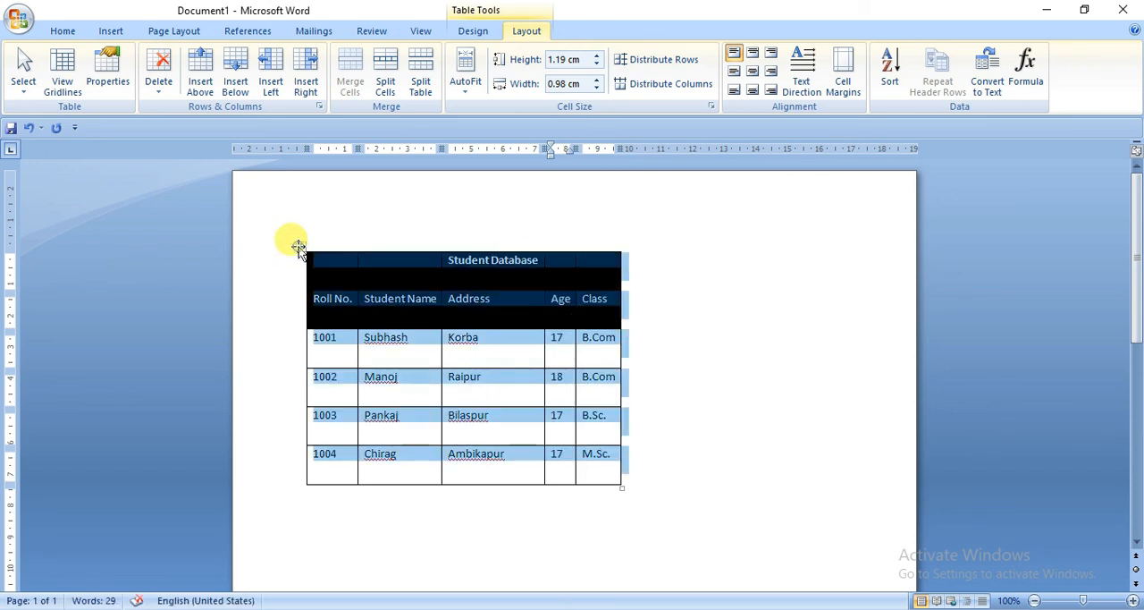
{"action": "left_click", "coordinate": [467, 89]}
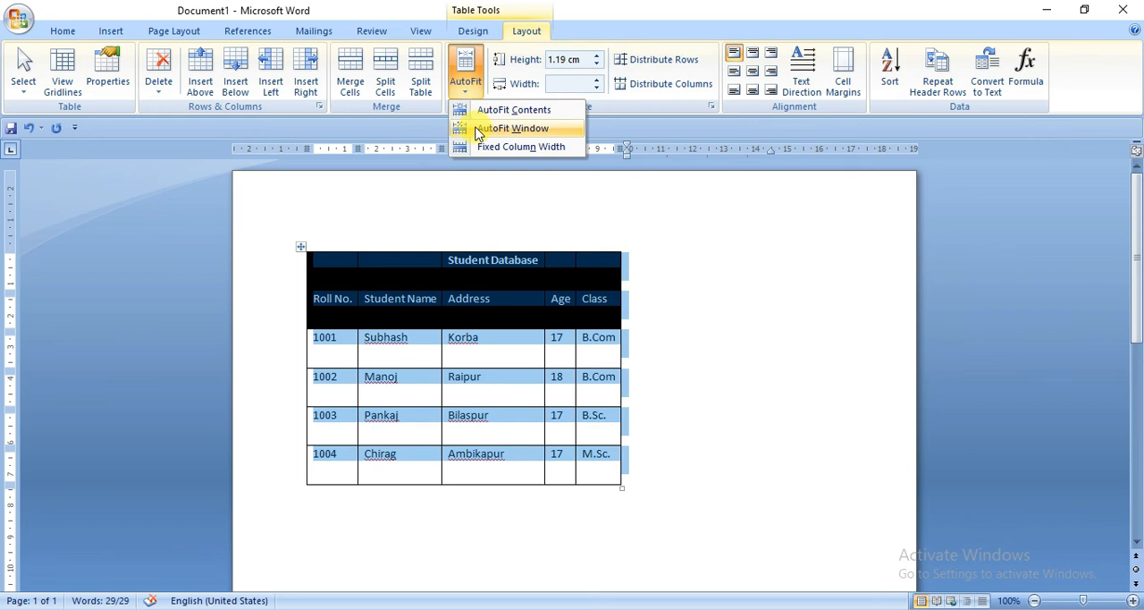
{"action": "left_click", "coordinate": [511, 129]}
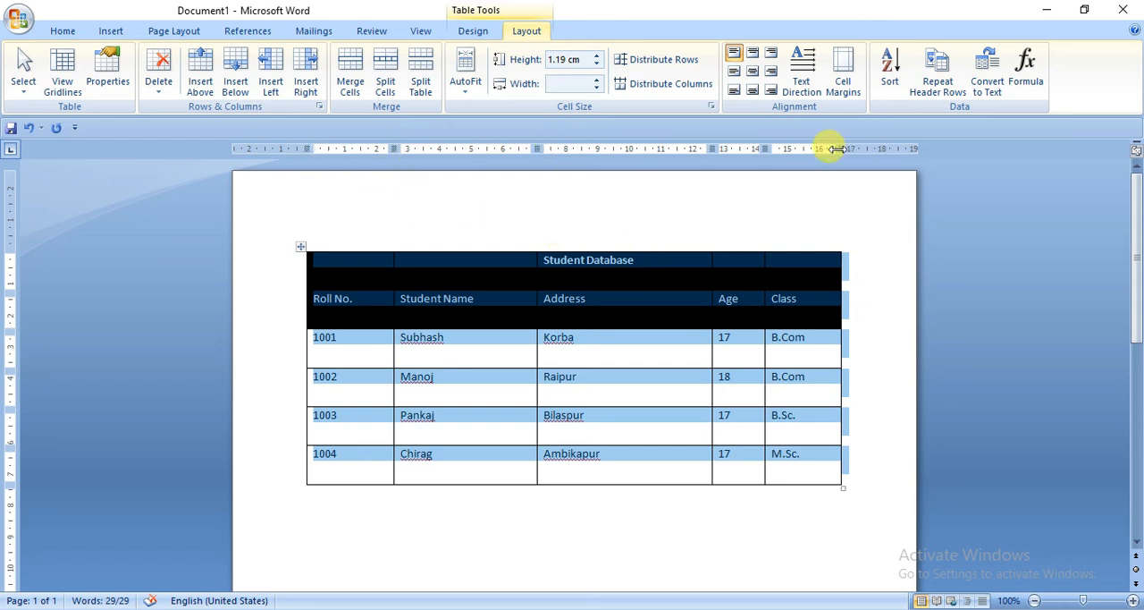
{"action": "left_click", "coordinate": [817, 383]}
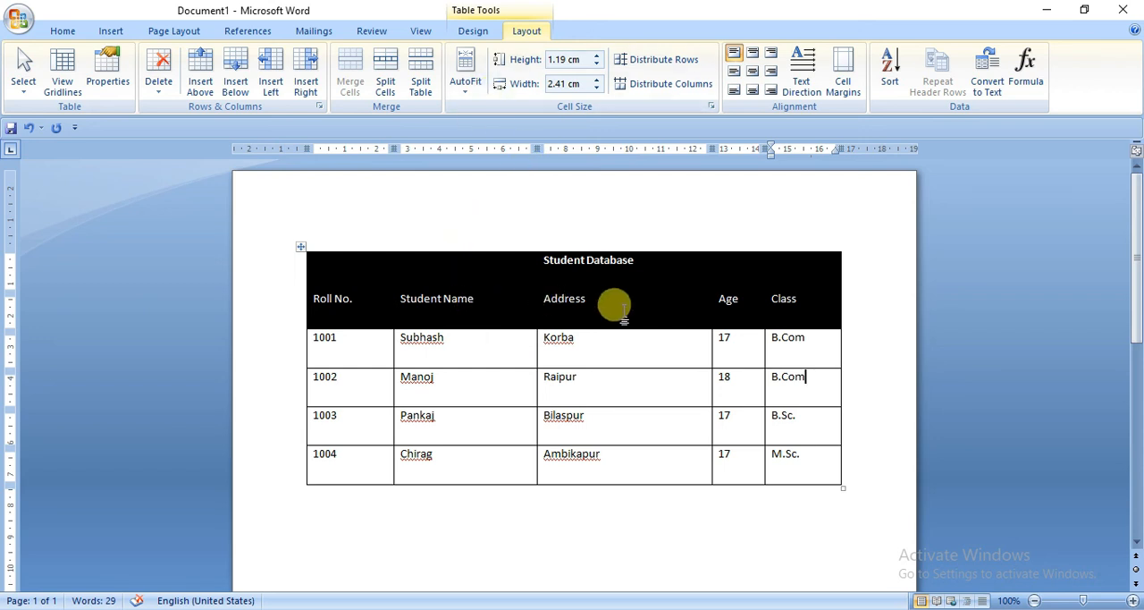
{"action": "left_click_drag", "start_coordinate": [611, 307], "coordinate": [396, 306]}
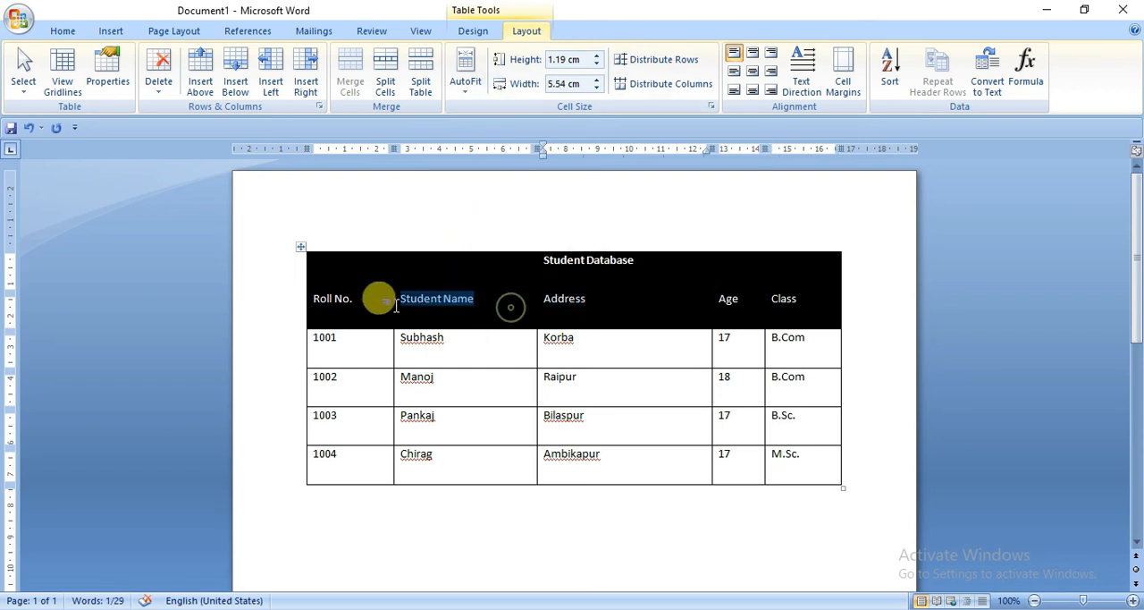
{"action": "left_click", "coordinate": [468, 93]}
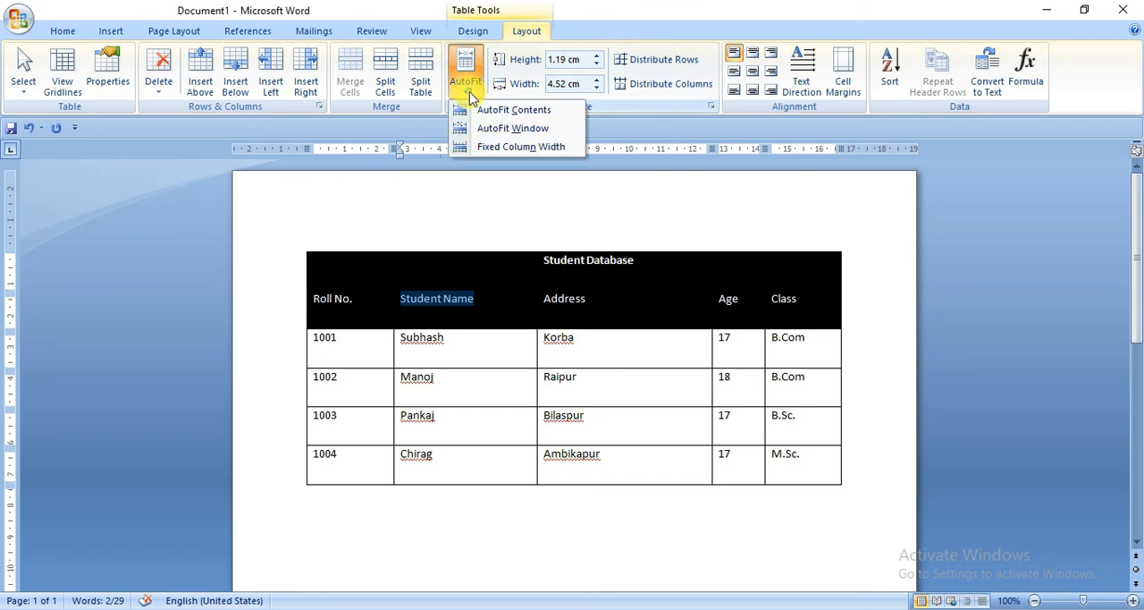
{"action": "left_click", "coordinate": [581, 323]}
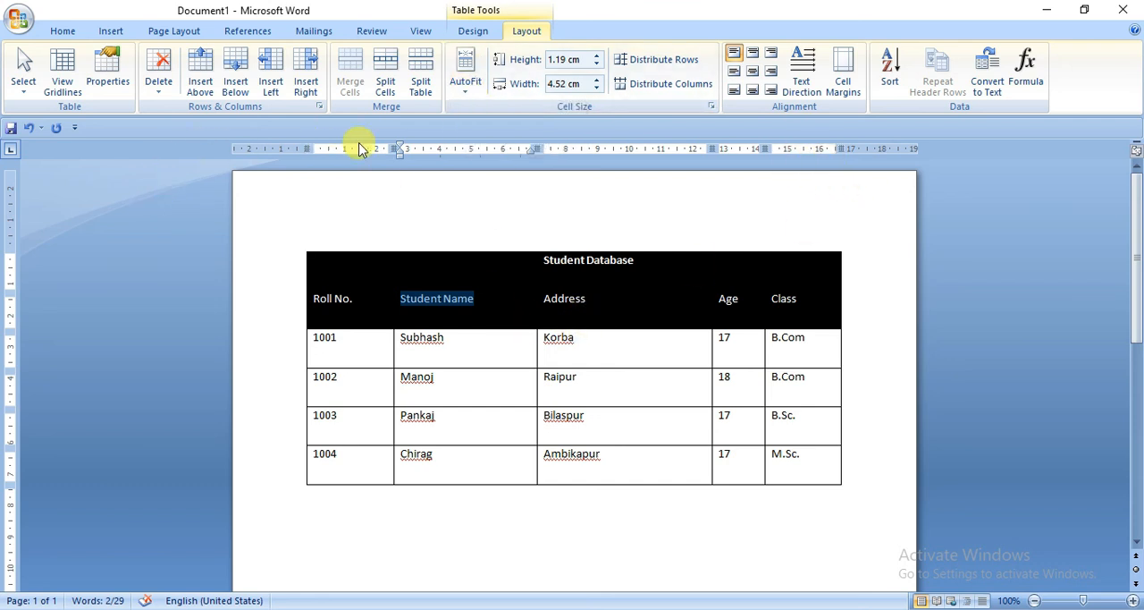
{"action": "left_click", "coordinate": [436, 254]}
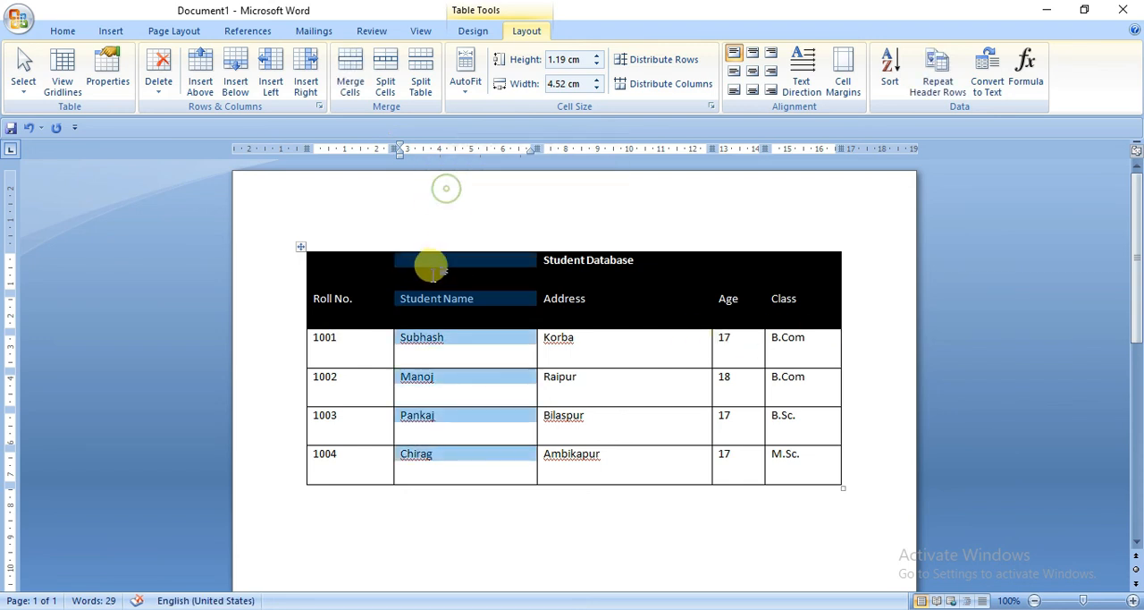
{"action": "left_click", "coordinate": [456, 268]}
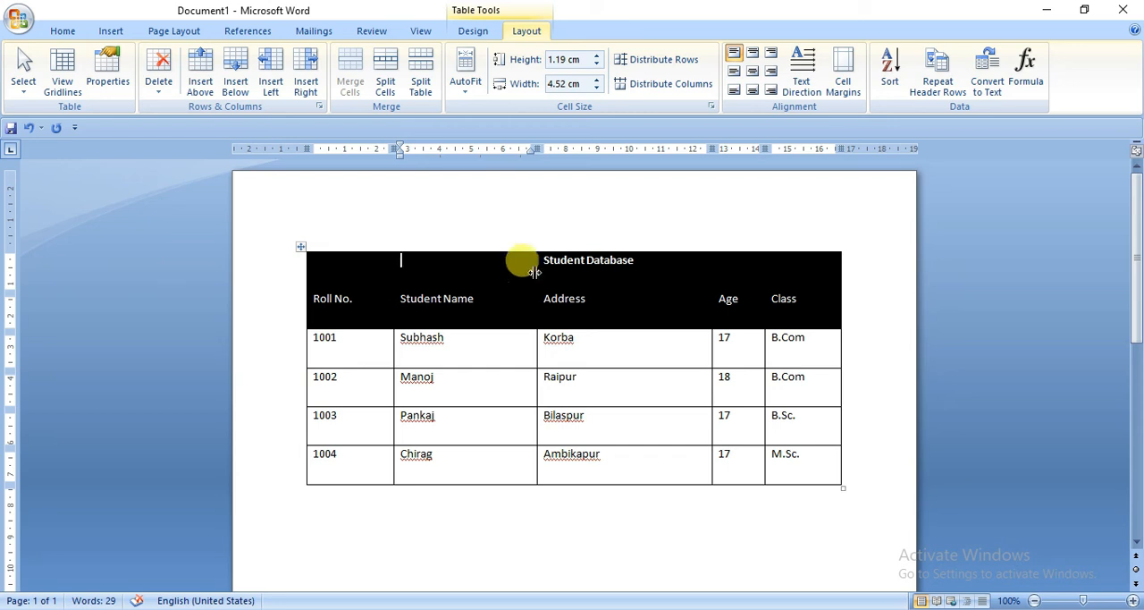
Step: Merge all cells of the table's first row into one title cell, then deselect the table
{"action": "left_click_drag", "start_coordinate": [315, 260], "coordinate": [802, 249]}
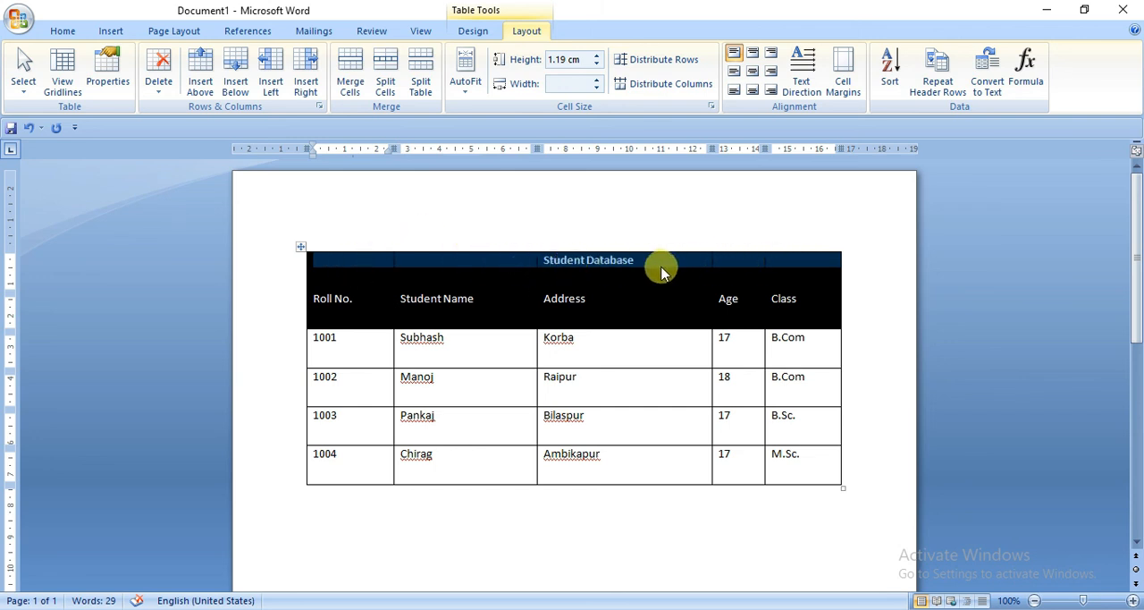
{"action": "left_click_drag", "start_coordinate": [342, 259], "coordinate": [784, 251]}
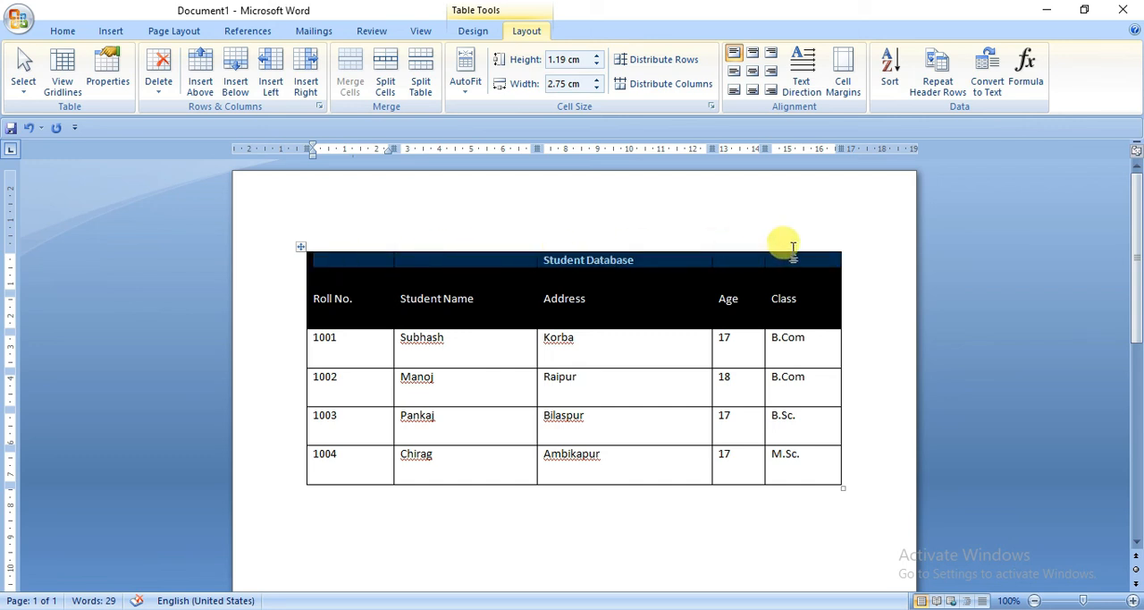
{"action": "left_click_drag", "start_coordinate": [367, 259], "coordinate": [794, 253]}
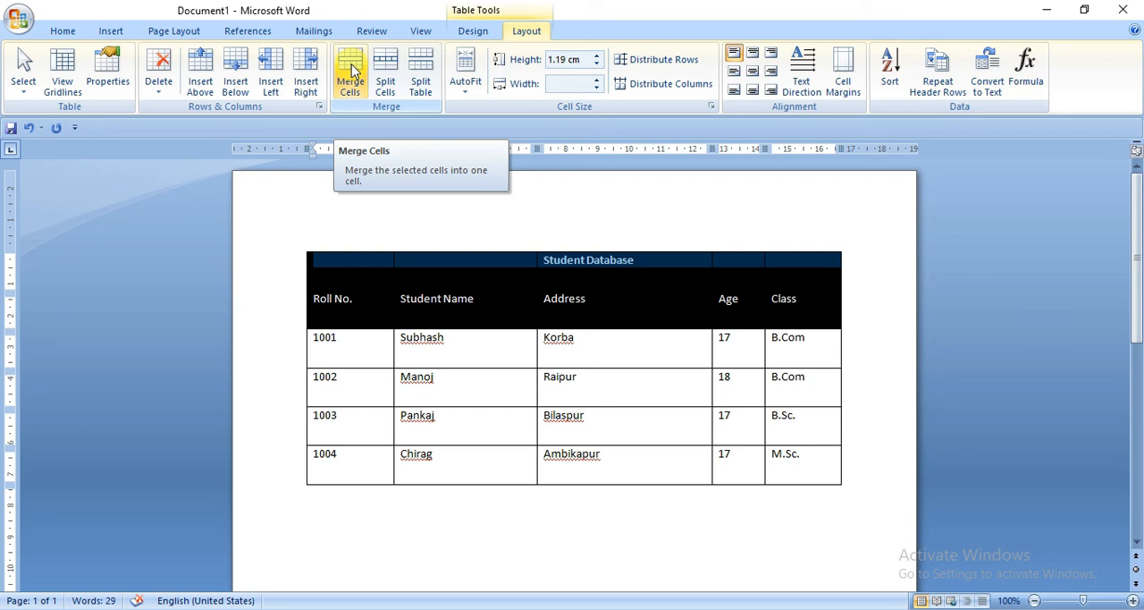
{"action": "left_click", "coordinate": [350, 71]}
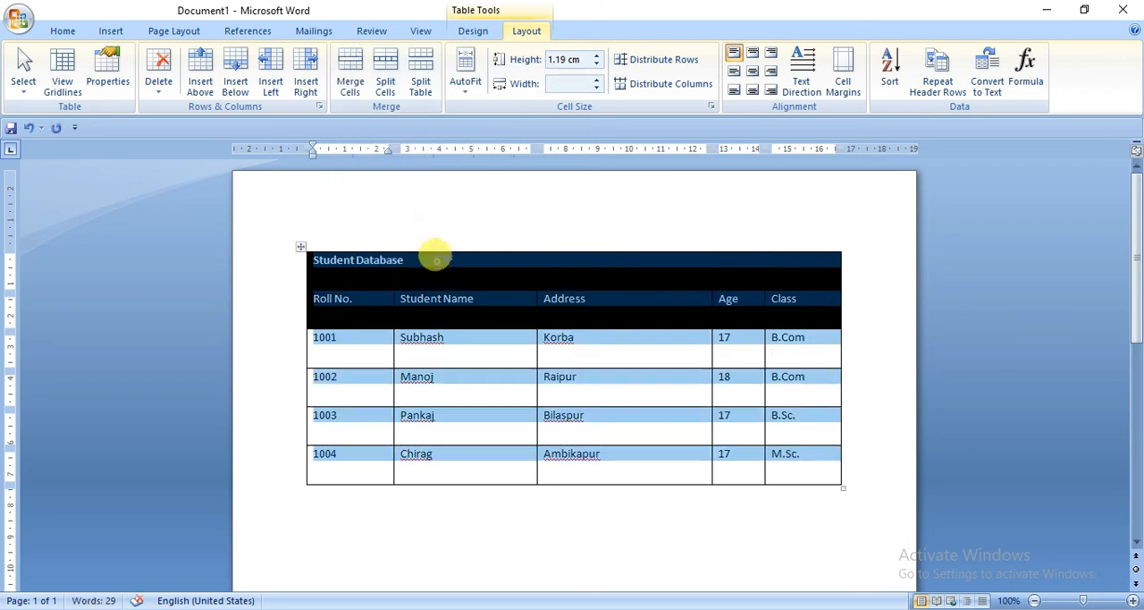
{"action": "left_click", "coordinate": [427, 259]}
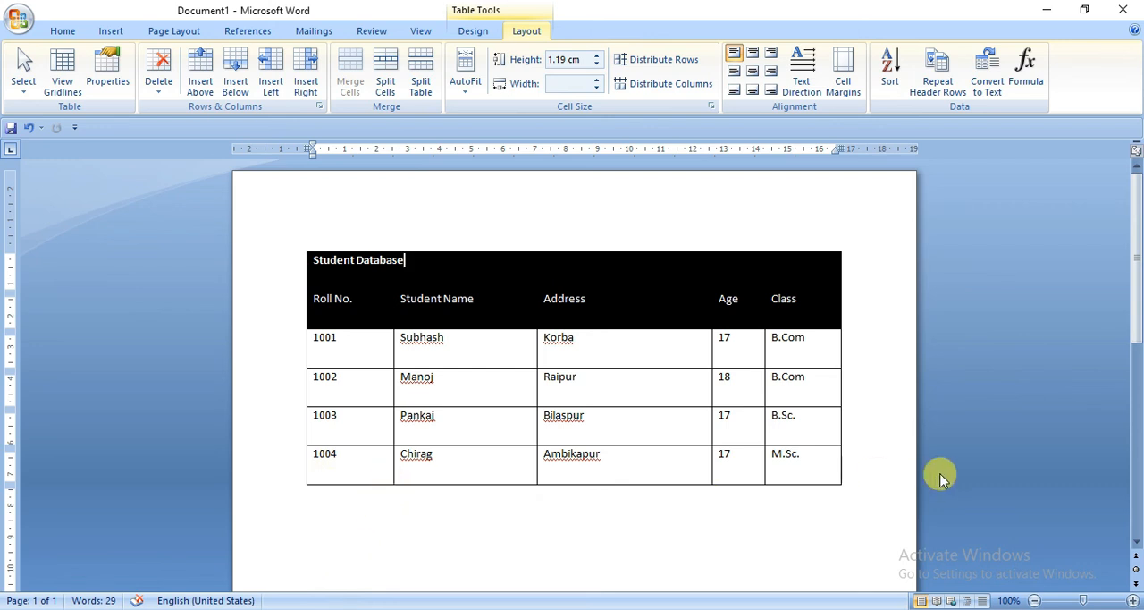
Step: Add a new row at the end of the table and increase its height to about 2.6 cm
{"action": "left_click", "coordinate": [844, 463]}
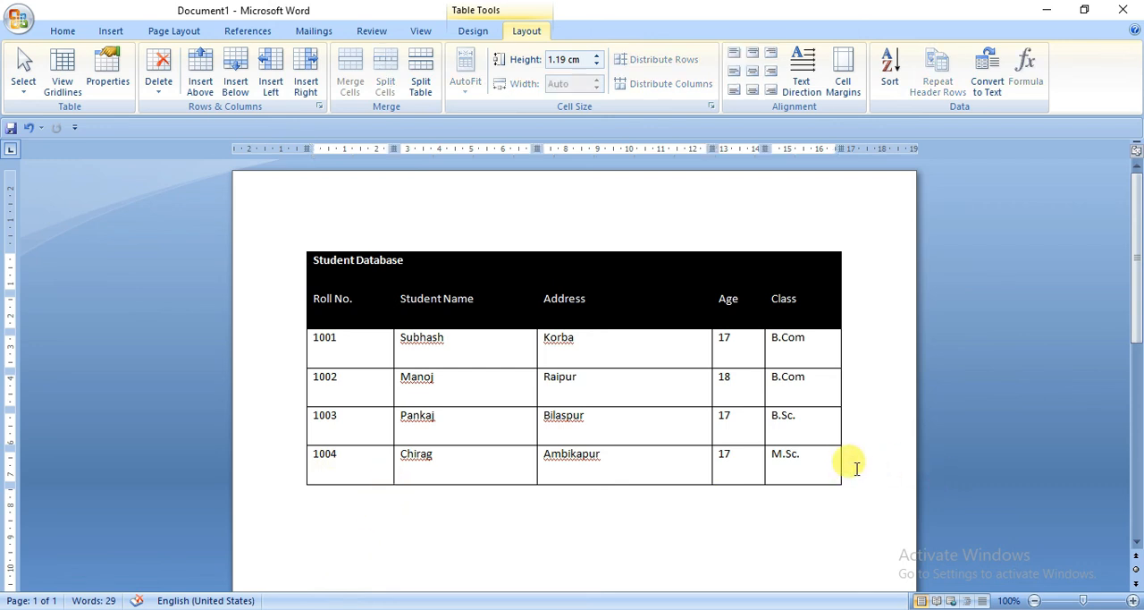
{"action": "key", "text": "Return"}
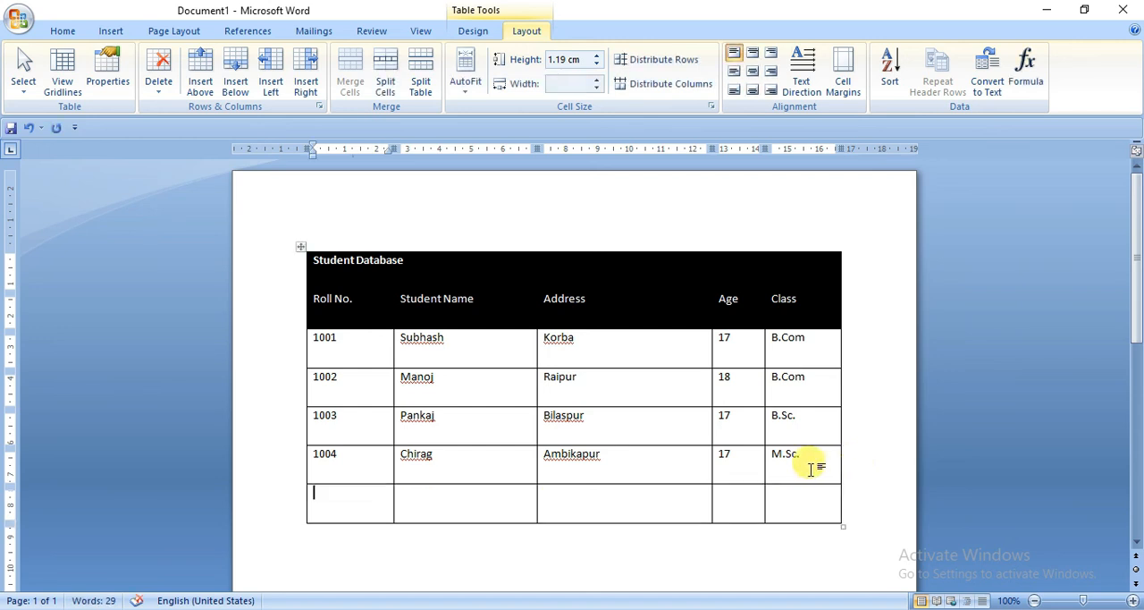
{"action": "left_click_drag", "start_coordinate": [620, 523], "coordinate": [620, 568]}
Step: Split the Student Name column's cell in the empty last row into 2 columns and 2 rows
{"action": "left_click", "coordinate": [462, 516]}
{"action": "scroll", "coordinate": [459, 516], "scroll_direction": "down", "scroll_amount": 1}
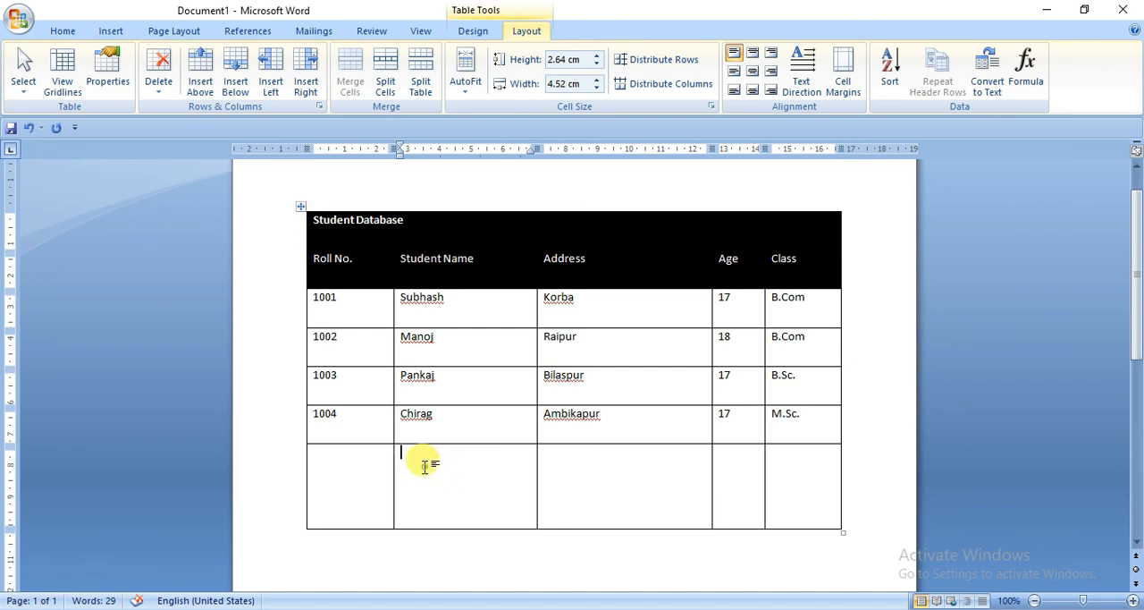
{"action": "left_click", "coordinate": [390, 75]}
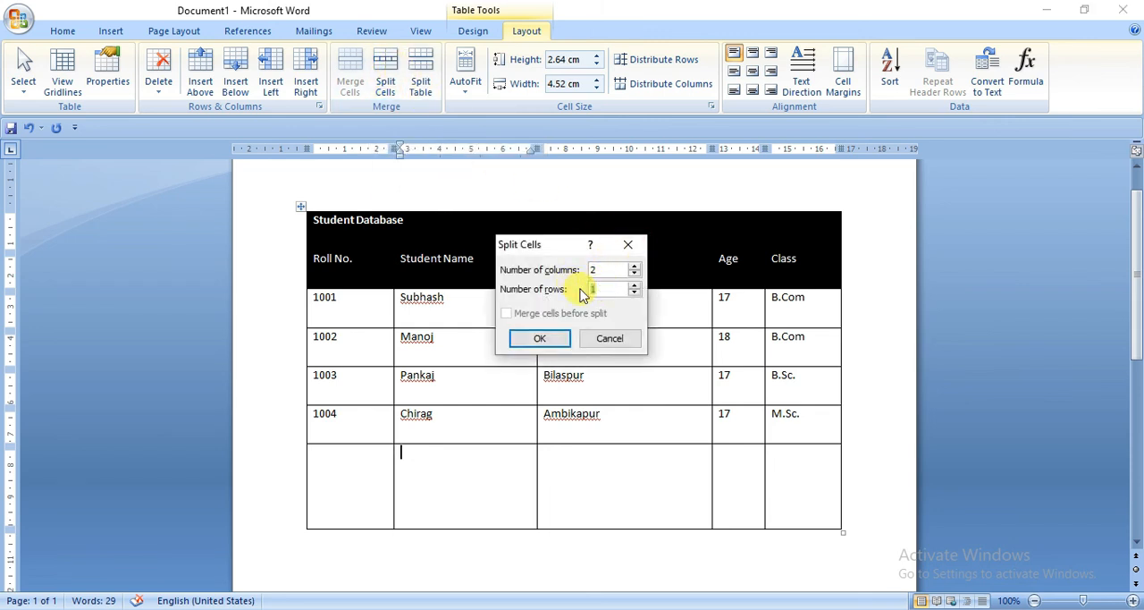
{"action": "left_click", "coordinate": [548, 338]}
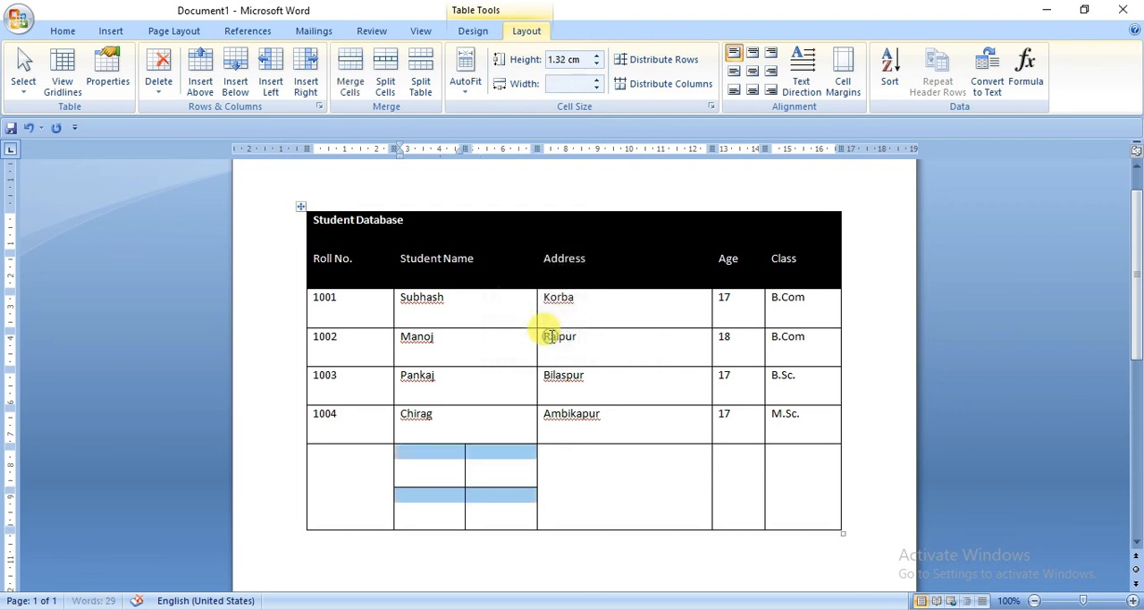
{"action": "left_click", "coordinate": [564, 505]}
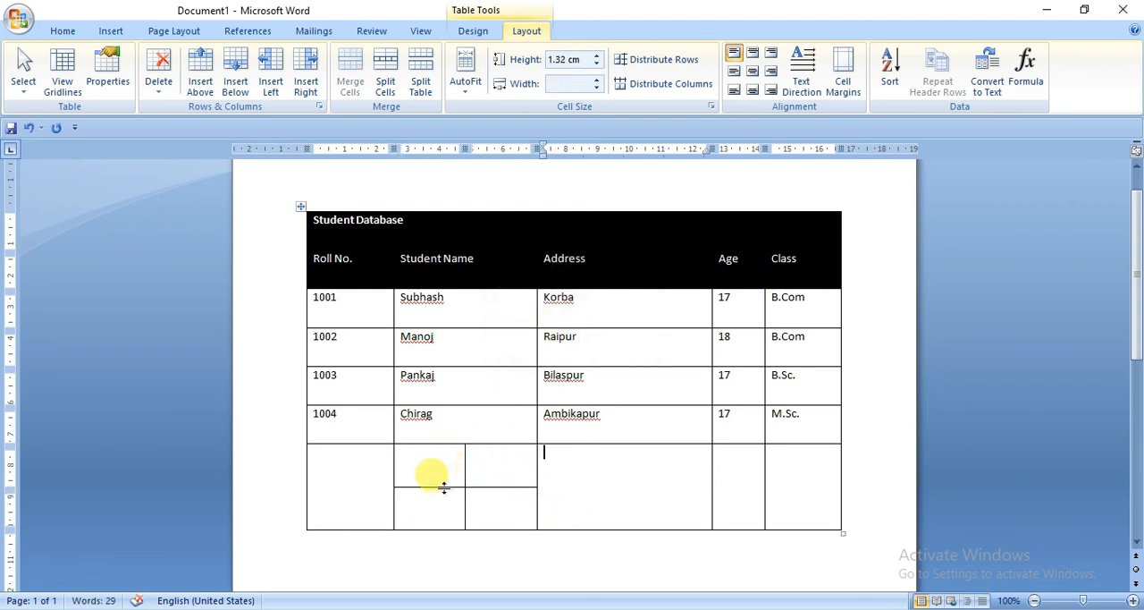
{"action": "left_click", "coordinate": [513, 501]}
{"action": "left_click_drag", "start_coordinate": [480, 507], "coordinate": [417, 462]}
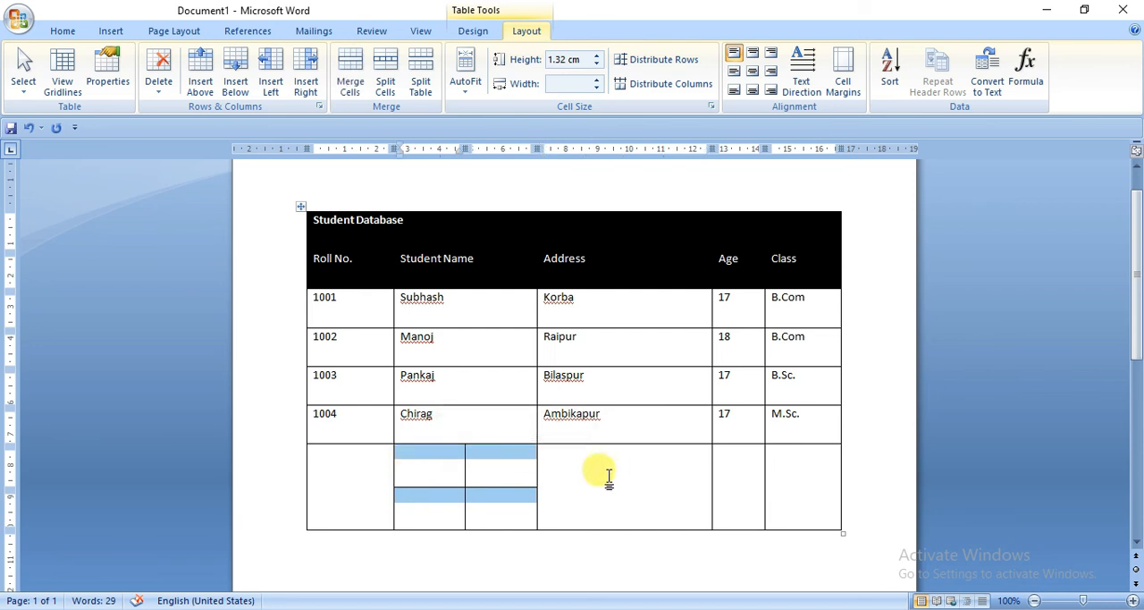
{"action": "left_click", "coordinate": [648, 490]}
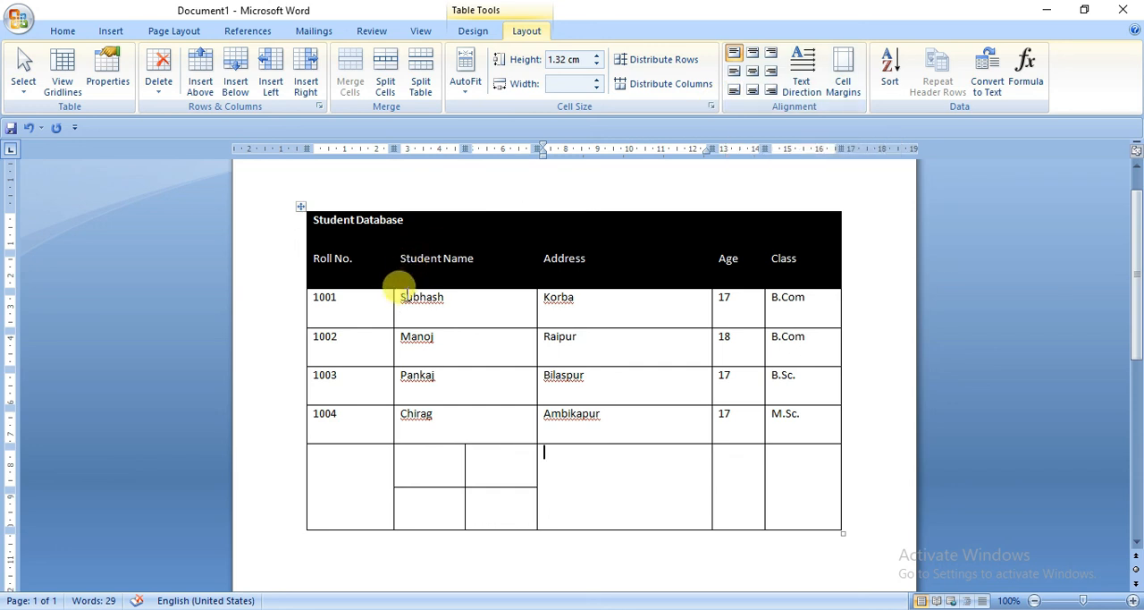
Step: Increase the height of the first student row to about 4.3 cm
{"action": "left_click_drag", "start_coordinate": [501, 327], "coordinate": [509, 425]}
{"action": "left_click", "coordinate": [454, 318]}
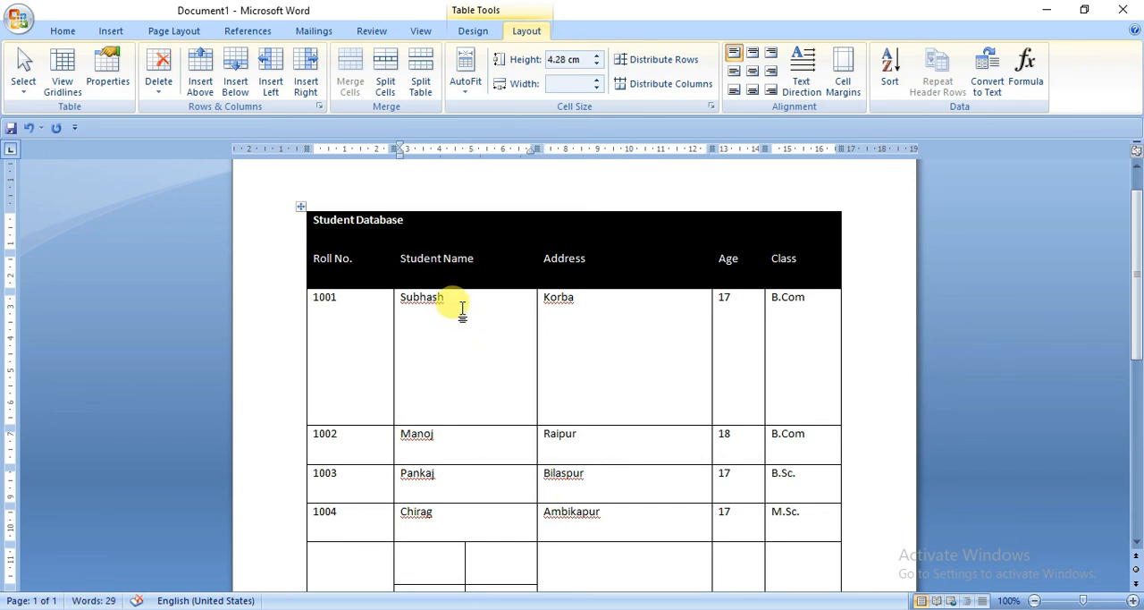
{"action": "left_click_drag", "start_coordinate": [462, 299], "coordinate": [396, 295]}
{"action": "left_click", "coordinate": [434, 360]}
Step: Try bottom-right, center, bottom-left and center-left alignment on the Student Name cell of the first student row, ending at center
{"action": "left_click_drag", "start_coordinate": [434, 301], "coordinate": [447, 298]}
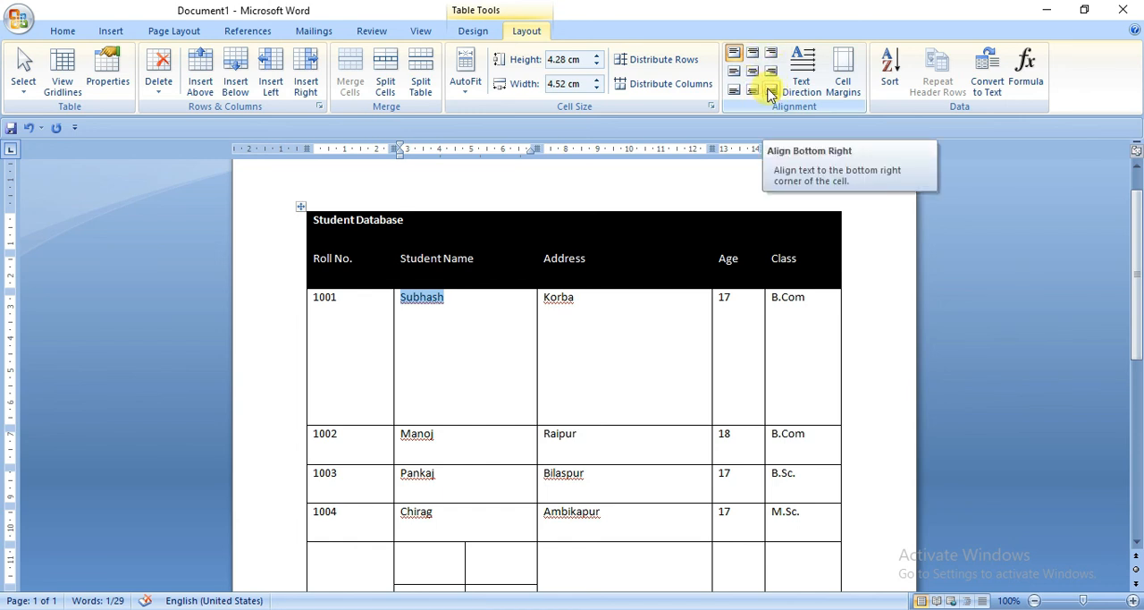
{"action": "left_click", "coordinate": [770, 92]}
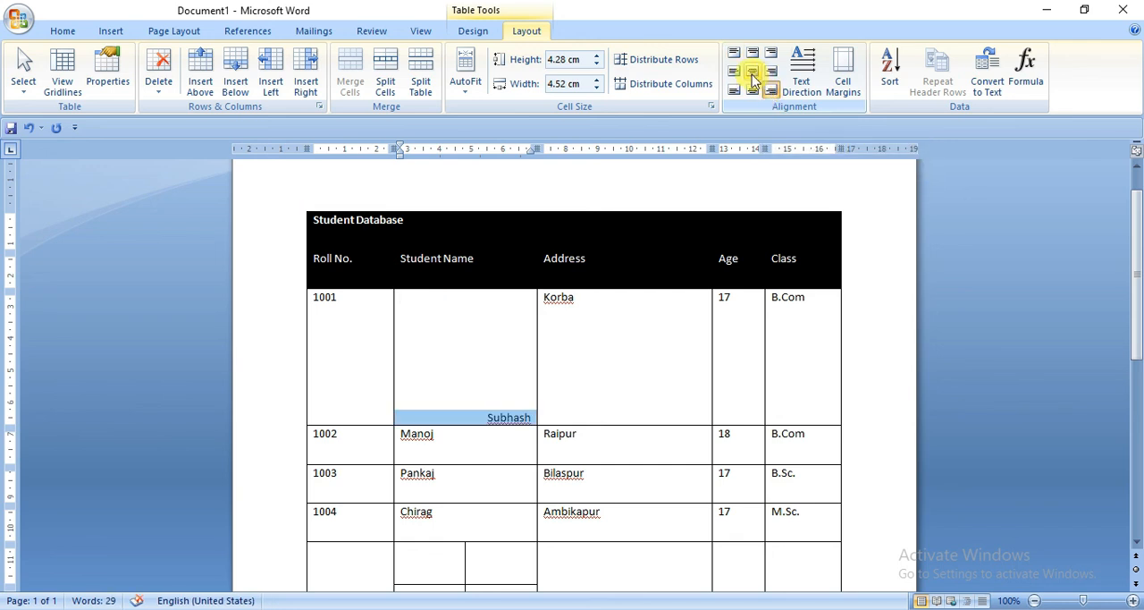
{"action": "left_click", "coordinate": [752, 77]}
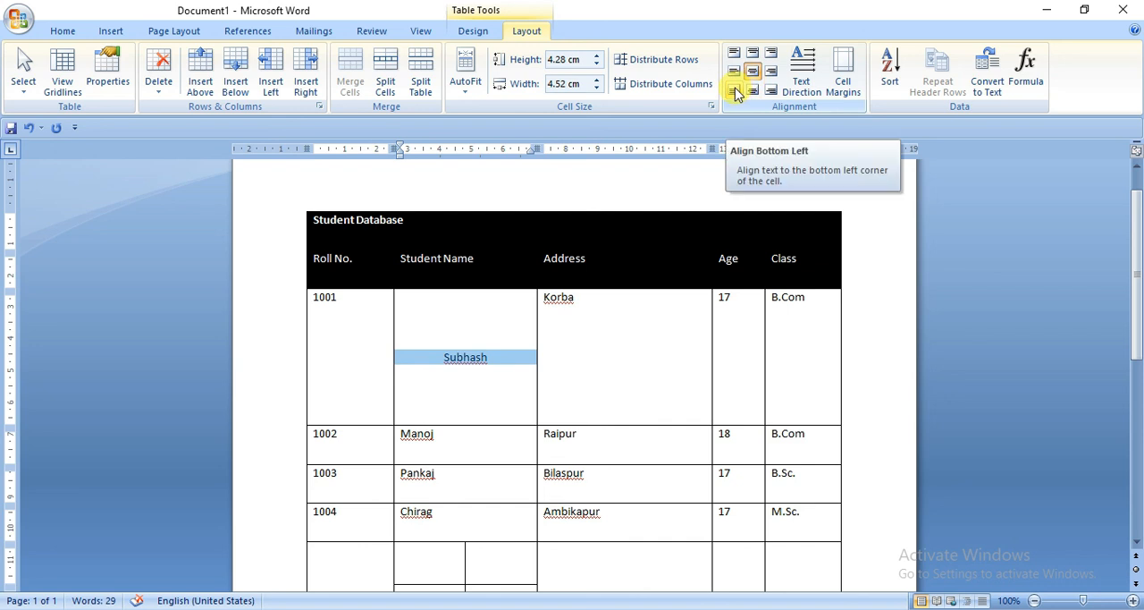
{"action": "left_click", "coordinate": [734, 91]}
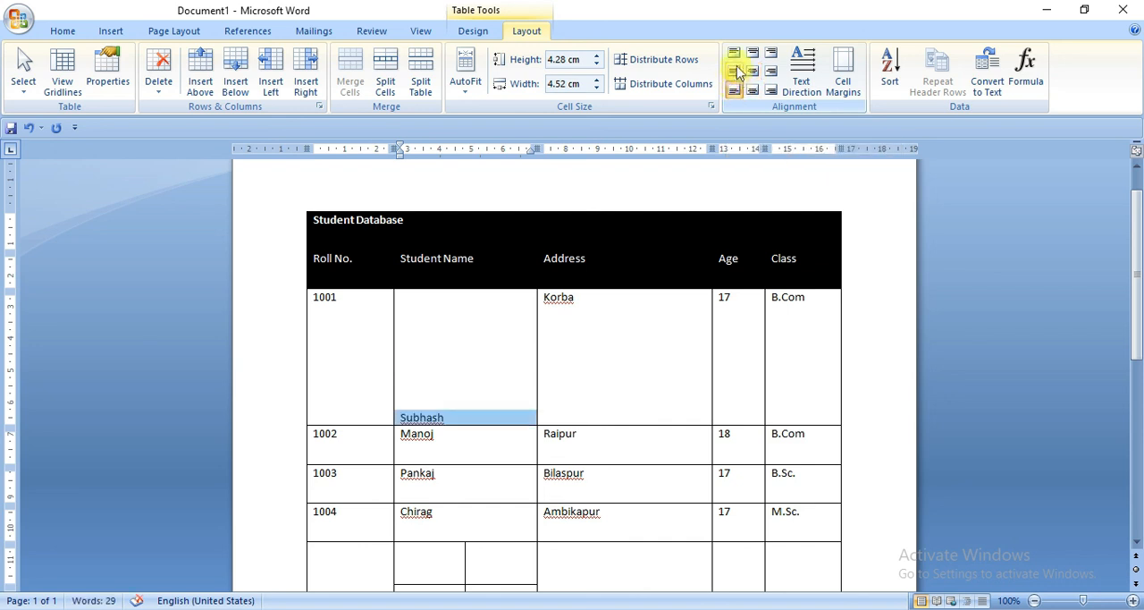
{"action": "left_click", "coordinate": [735, 72]}
{"action": "left_click", "coordinate": [751, 72]}
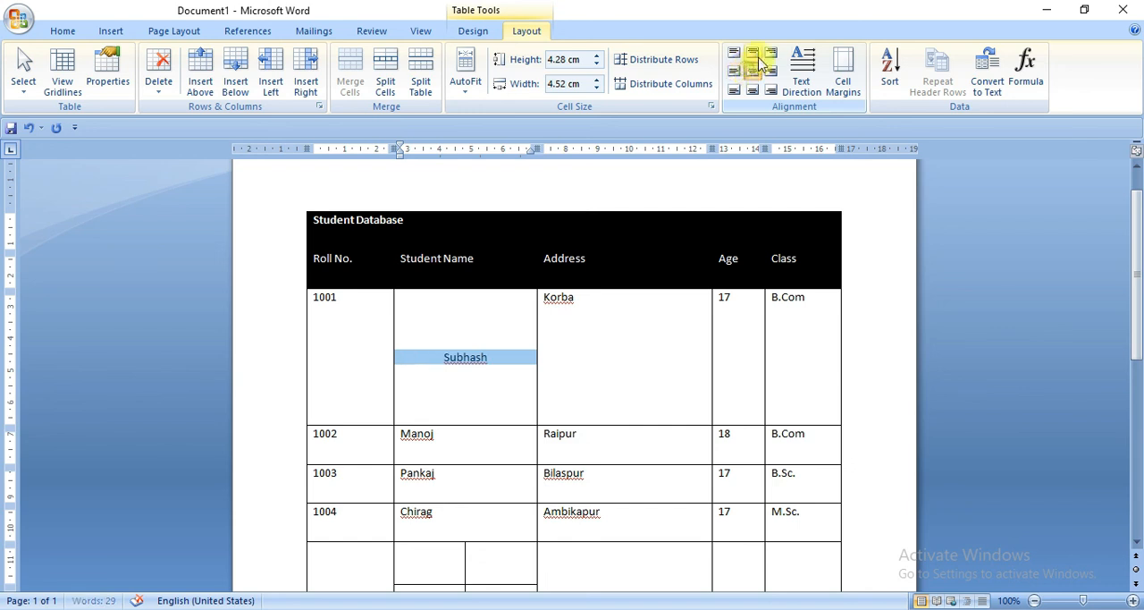
Step: Try the top, right, bottom-center and center-left alignments on the first student's name cell, then align it top left
{"action": "left_click", "coordinate": [754, 54]}
{"action": "left_click", "coordinate": [770, 53]}
{"action": "left_click", "coordinate": [770, 71]}
{"action": "left_click", "coordinate": [754, 71]}
{"action": "left_click", "coordinate": [753, 91]}
{"action": "left_click", "coordinate": [735, 72]}
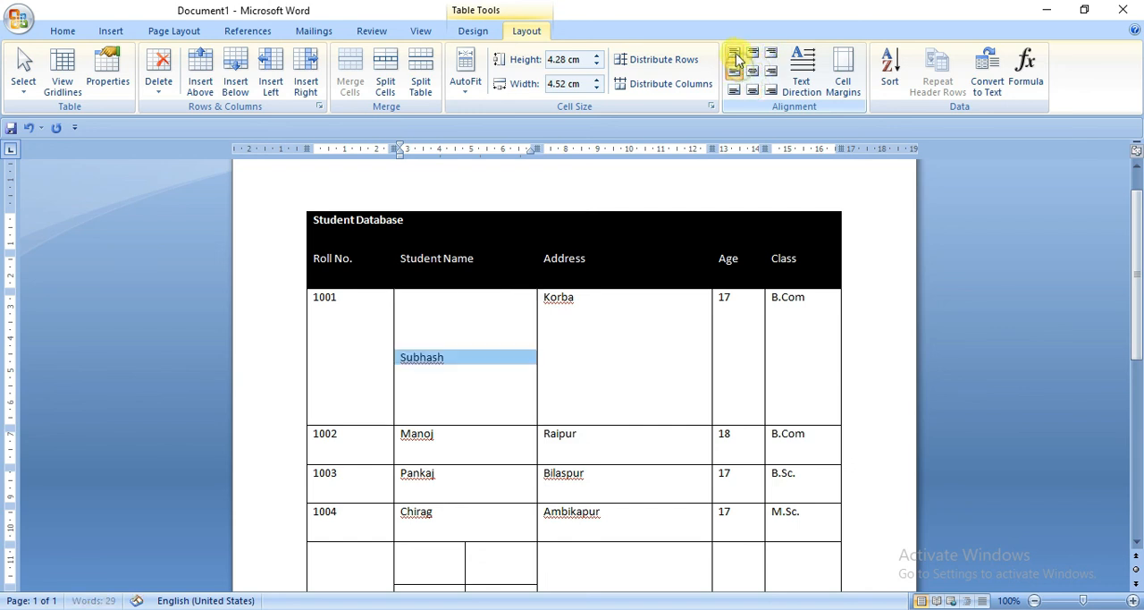
{"action": "left_click", "coordinate": [734, 53]}
Step: Cycle the text direction of the Address cell in the first student row through its vertical orientations and back to horizontal
{"action": "left_click", "coordinate": [577, 296]}
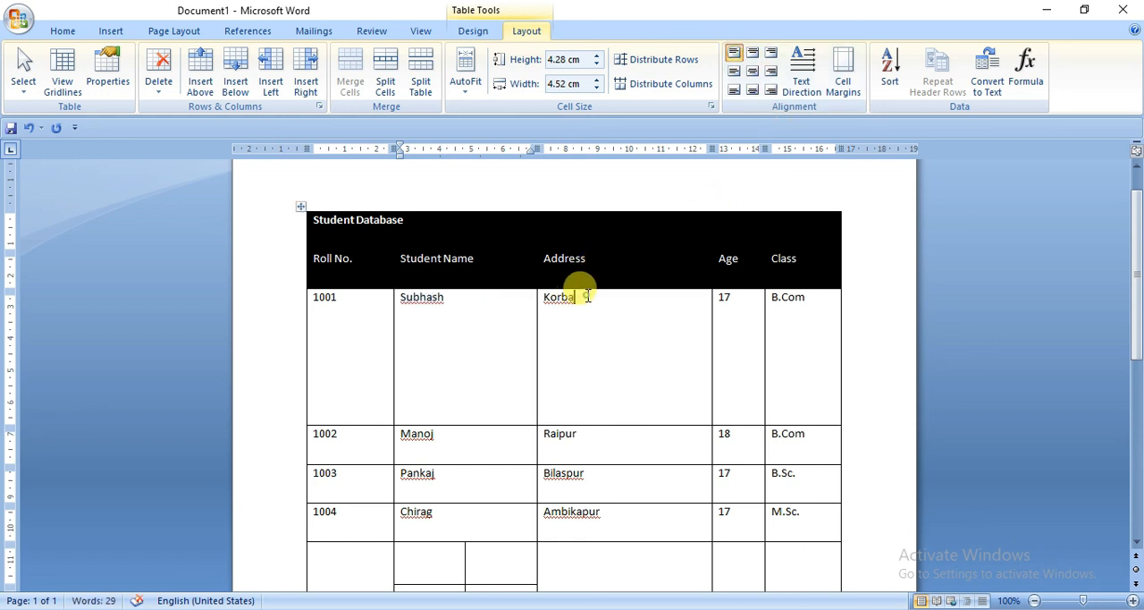
{"action": "left_click_drag", "start_coordinate": [599, 298], "coordinate": [544, 298]}
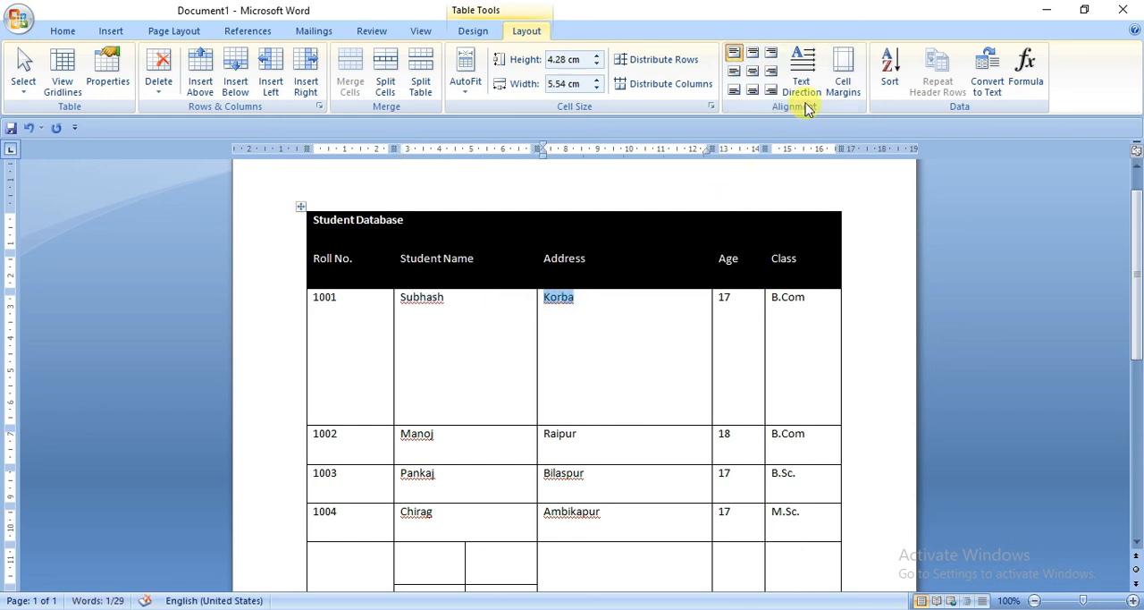
{"action": "left_click", "coordinate": [569, 316]}
{"action": "left_click_drag", "start_coordinate": [582, 297], "coordinate": [543, 299]}
{"action": "left_click", "coordinate": [590, 296]}
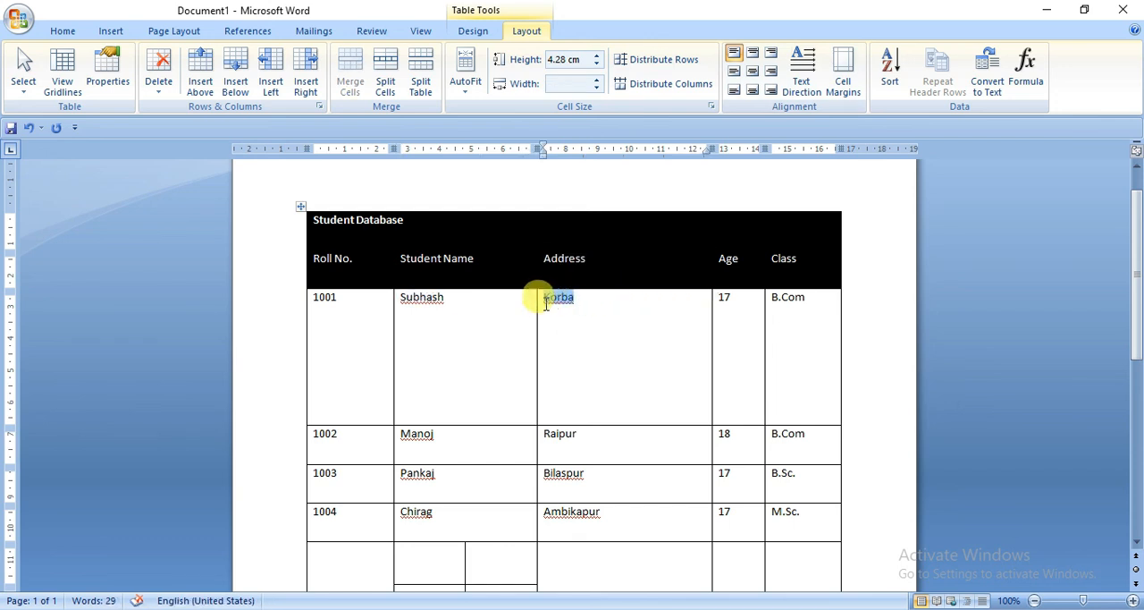
{"action": "left_click", "coordinate": [800, 60]}
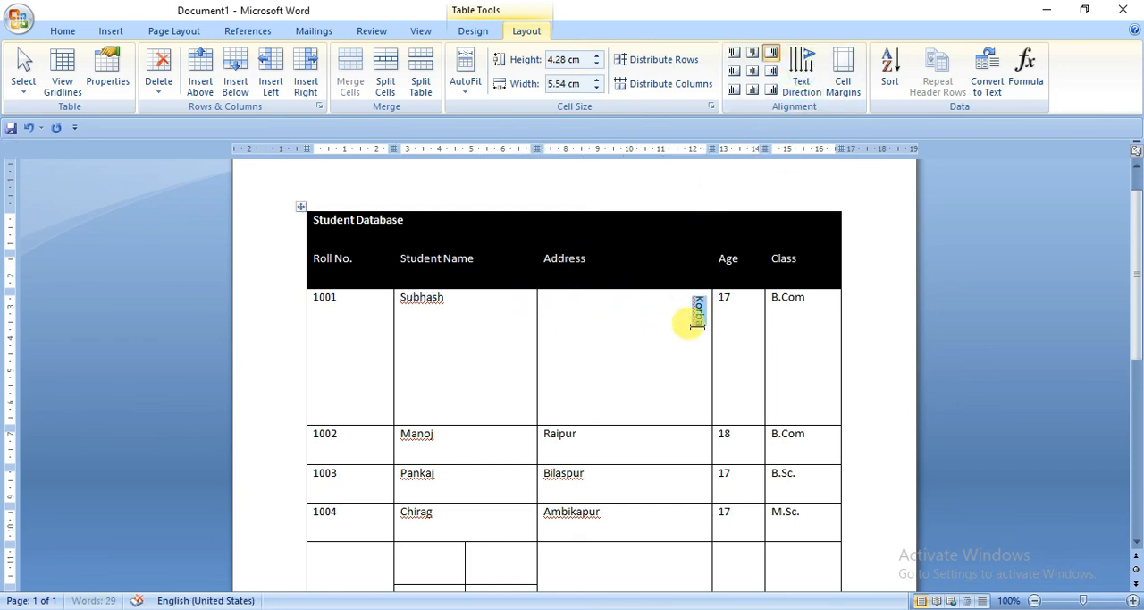
{"action": "left_click", "coordinate": [808, 59]}
{"action": "left_click", "coordinate": [808, 59]}
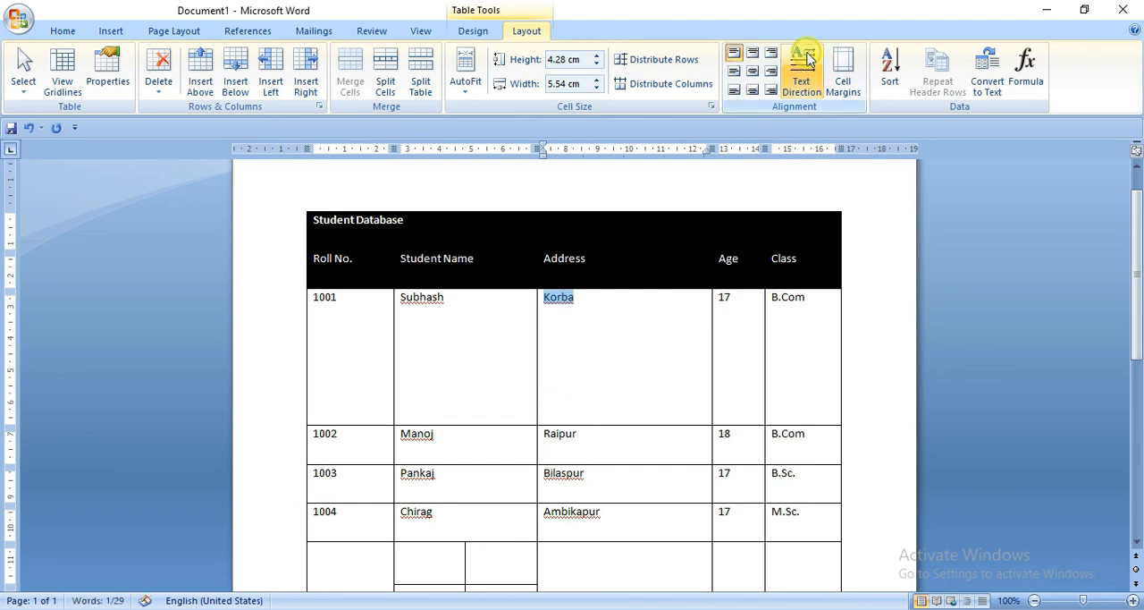
Step: Set the table's default top cell margin to 0.5 cm and widen the default left margin, then deselect the cell
{"action": "left_click", "coordinate": [483, 303]}
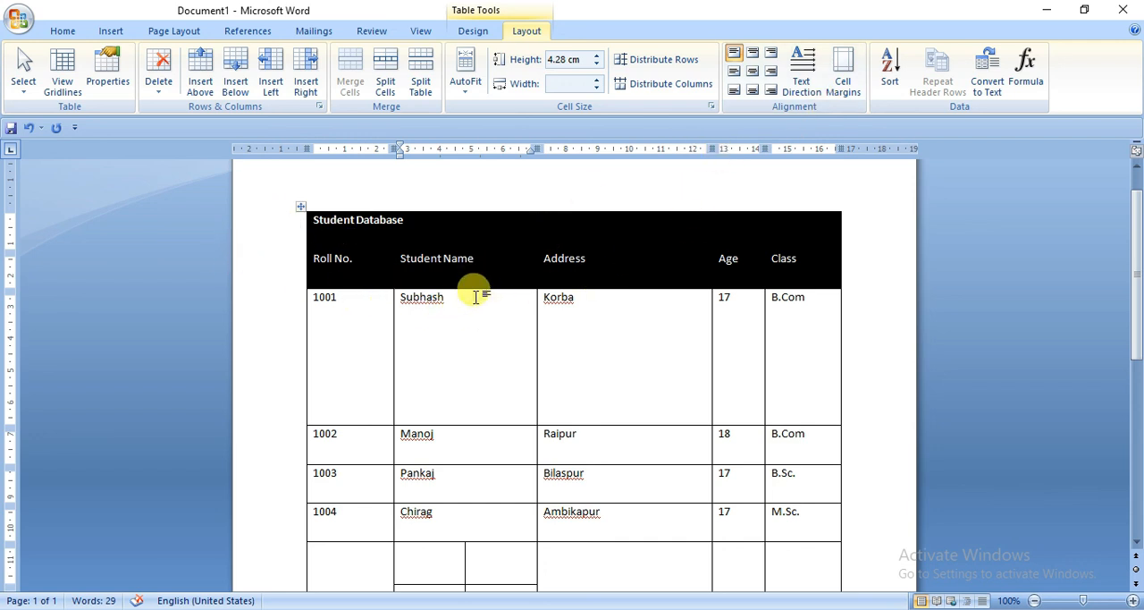
{"action": "left_click", "coordinate": [397, 298]}
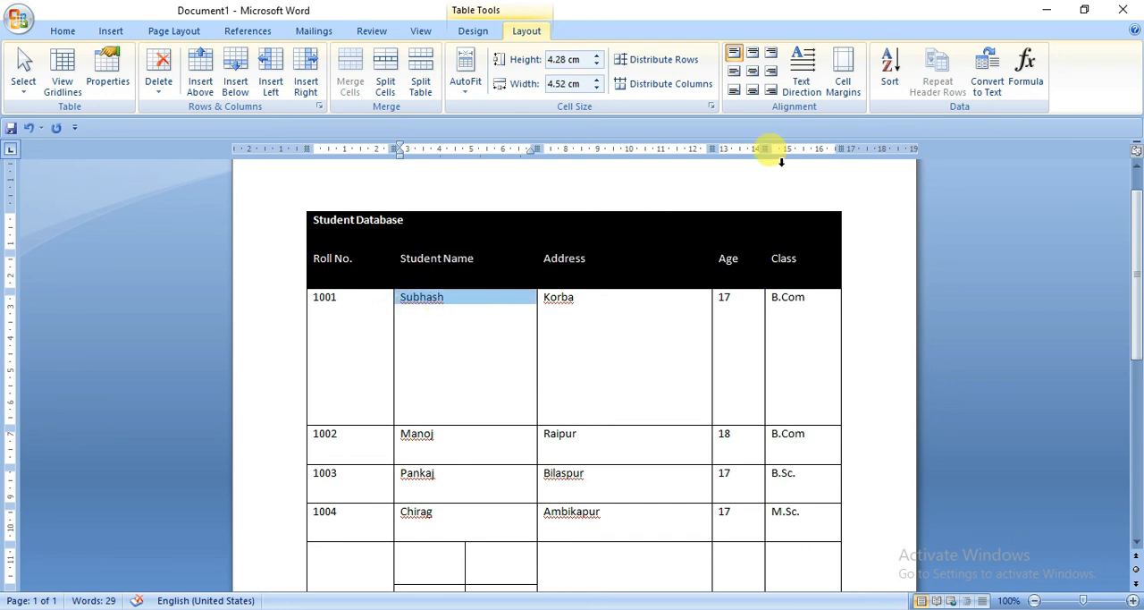
{"action": "left_click", "coordinate": [845, 87]}
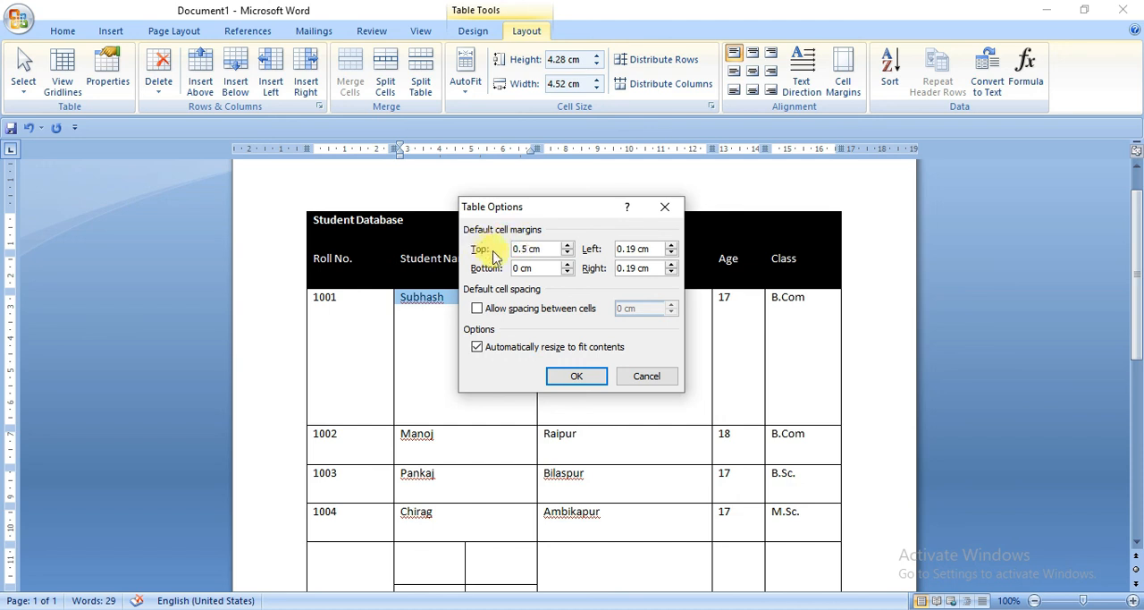
{"action": "left_click_drag", "start_coordinate": [526, 247], "coordinate": [503, 254]}
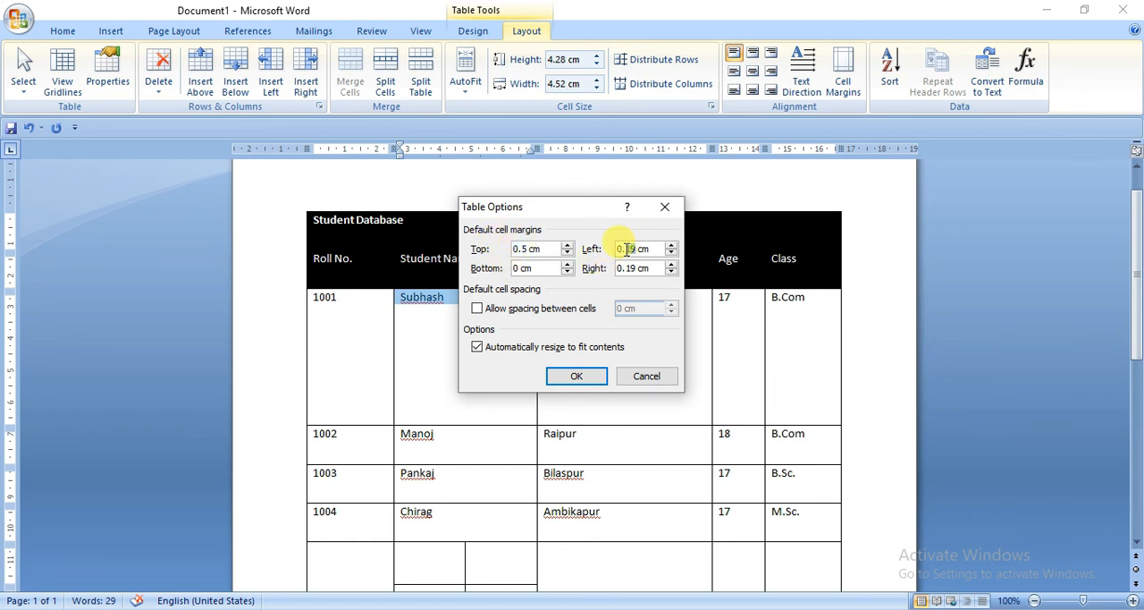
{"action": "left_click", "coordinate": [579, 376]}
{"action": "left_click_drag", "start_coordinate": [401, 339], "coordinate": [367, 339]}
{"action": "left_click", "coordinate": [437, 346]}
{"action": "left_click_drag", "start_coordinate": [438, 320], "coordinate": [439, 326]}
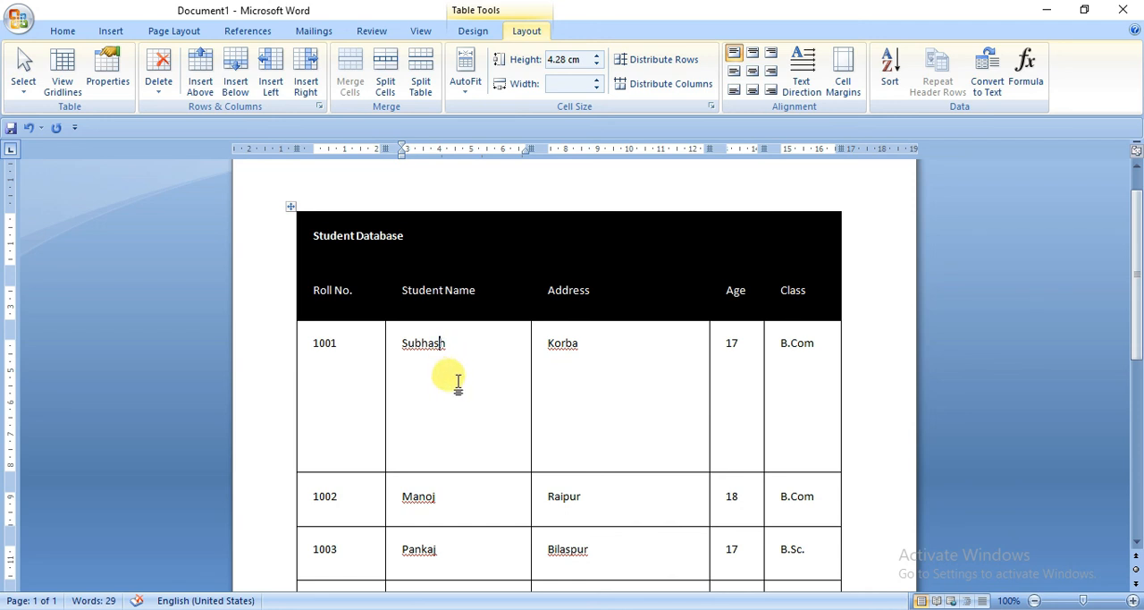
Step: Try to sort the Age column's cells from the first student row downward, then clear the selection
{"action": "scroll", "coordinate": [457, 382], "scroll_direction": "down", "scroll_amount": 4}
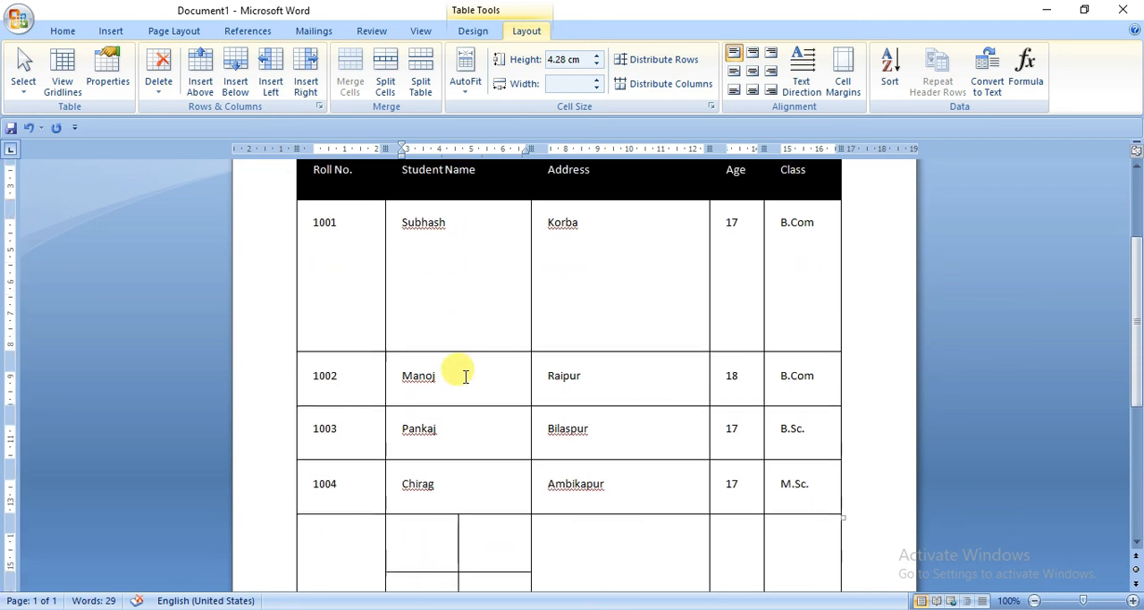
{"action": "scroll", "coordinate": [642, 413], "scroll_direction": "up", "scroll_amount": 1}
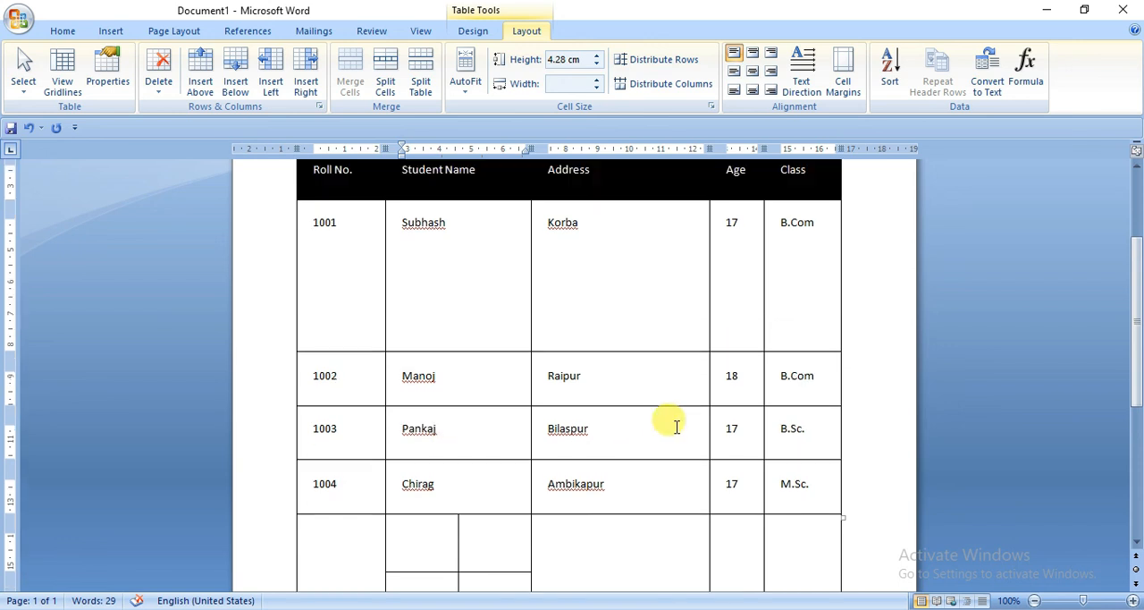
{"action": "left_click_drag", "start_coordinate": [715, 219], "coordinate": [758, 502]}
{"action": "left_click", "coordinate": [888, 74]}
{"action": "left_click", "coordinate": [574, 356]}
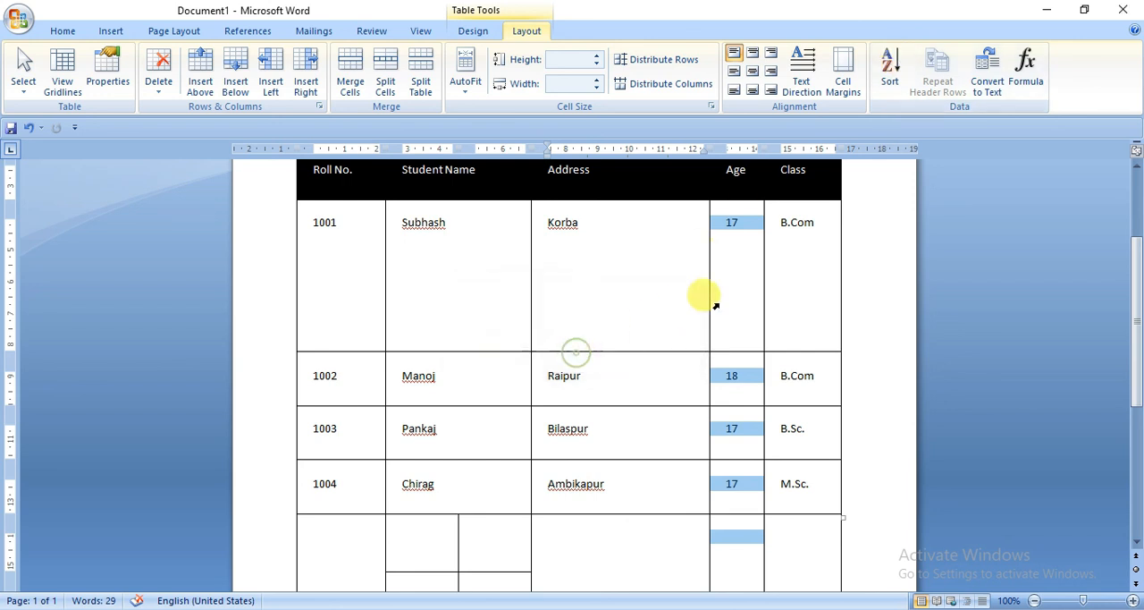
{"action": "left_click", "coordinate": [767, 223]}
{"action": "scroll", "coordinate": [695, 289], "scroll_direction": "up", "scroll_amount": 3}
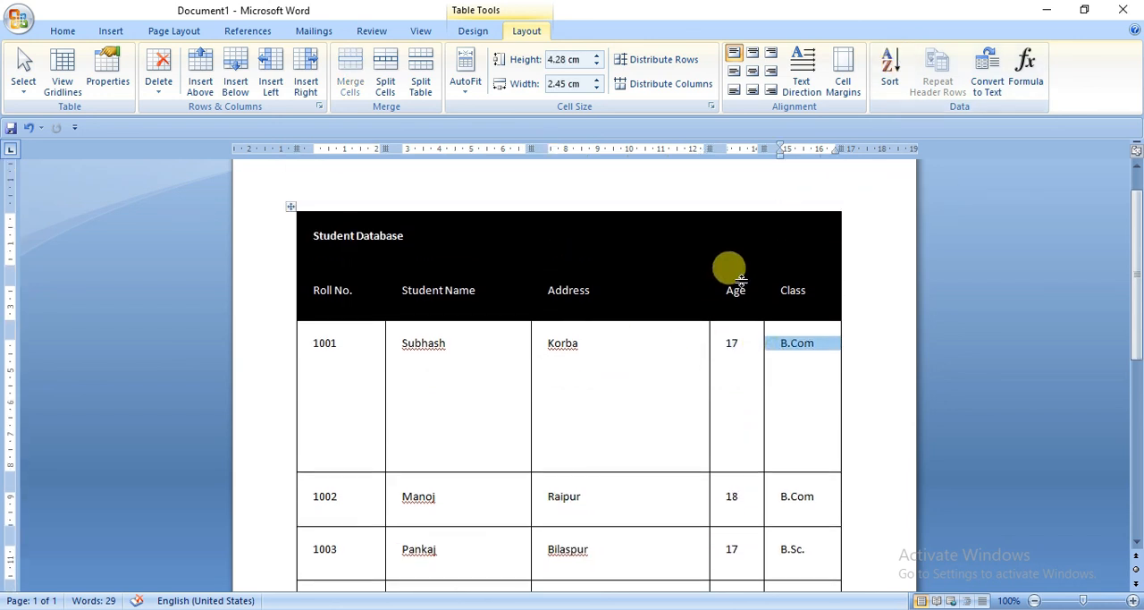
{"action": "left_click", "coordinate": [740, 284]}
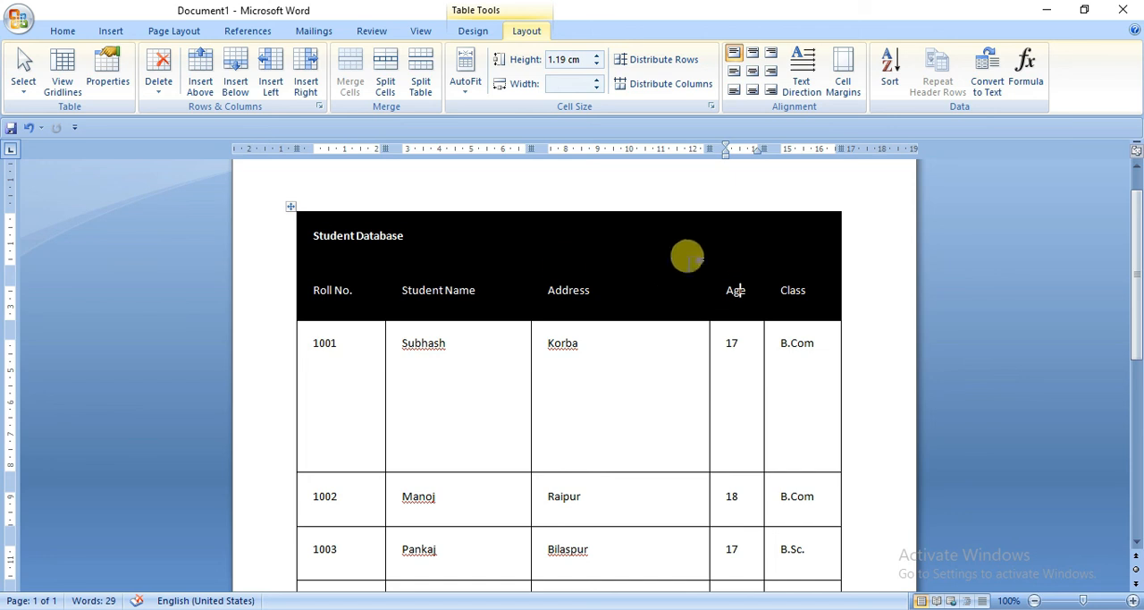
Step: Open the Formula dialog for the empty Age cell below the last student and move it clear of the Age column
{"action": "scroll", "coordinate": [938, 214], "scroll_direction": "down", "scroll_amount": 3}
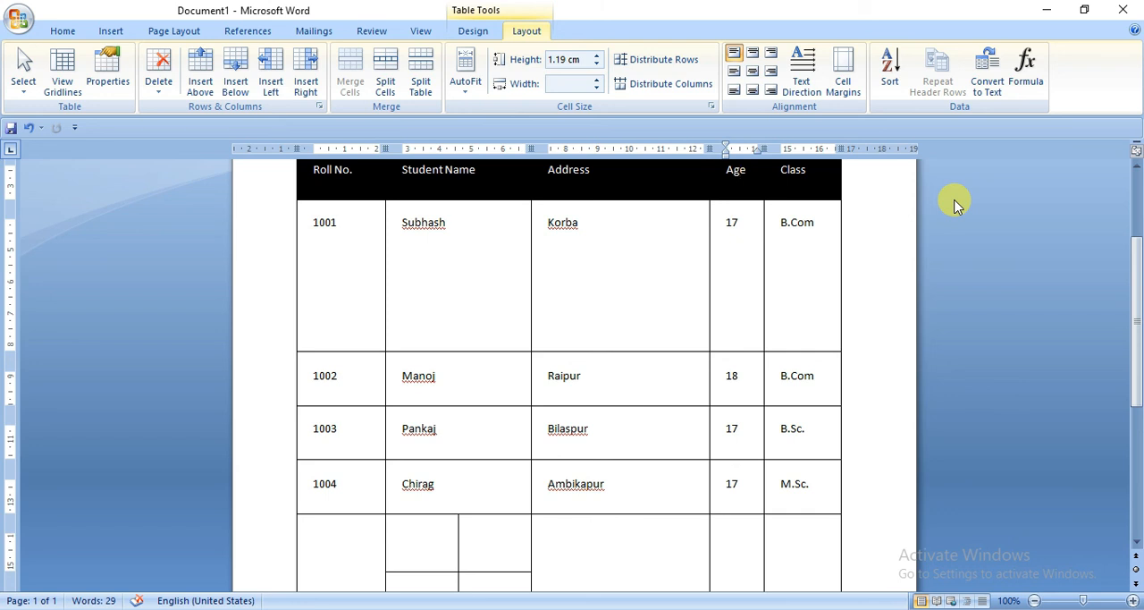
{"action": "scroll", "coordinate": [840, 247], "scroll_direction": "down", "scroll_amount": 1}
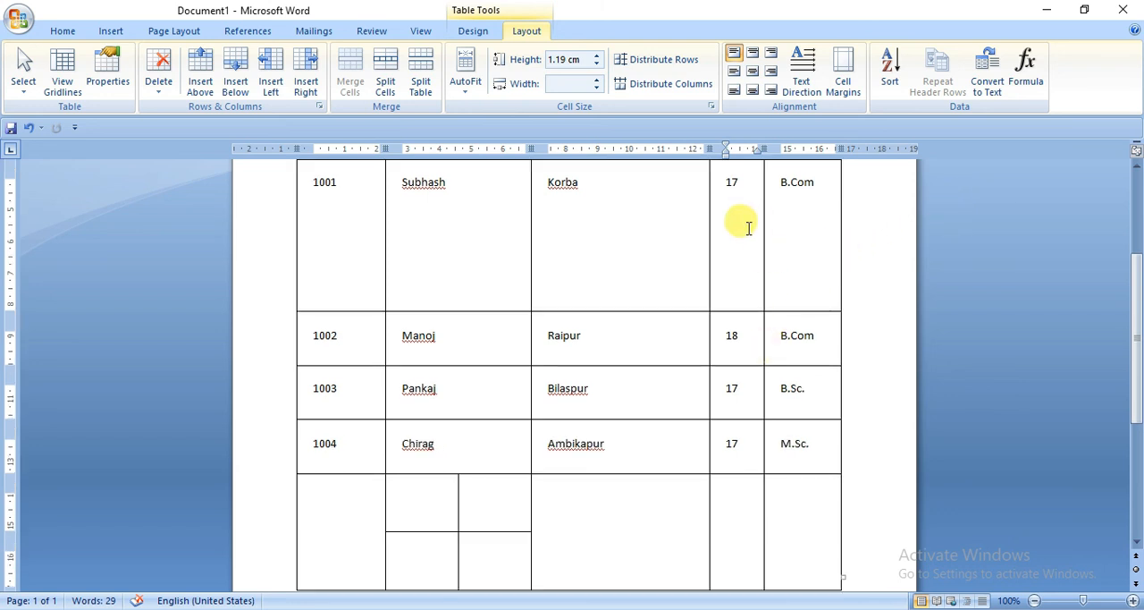
{"action": "scroll", "coordinate": [740, 222], "scroll_direction": "up", "scroll_amount": 1}
{"action": "scroll", "coordinate": [694, 474], "scroll_direction": "down", "scroll_amount": 1}
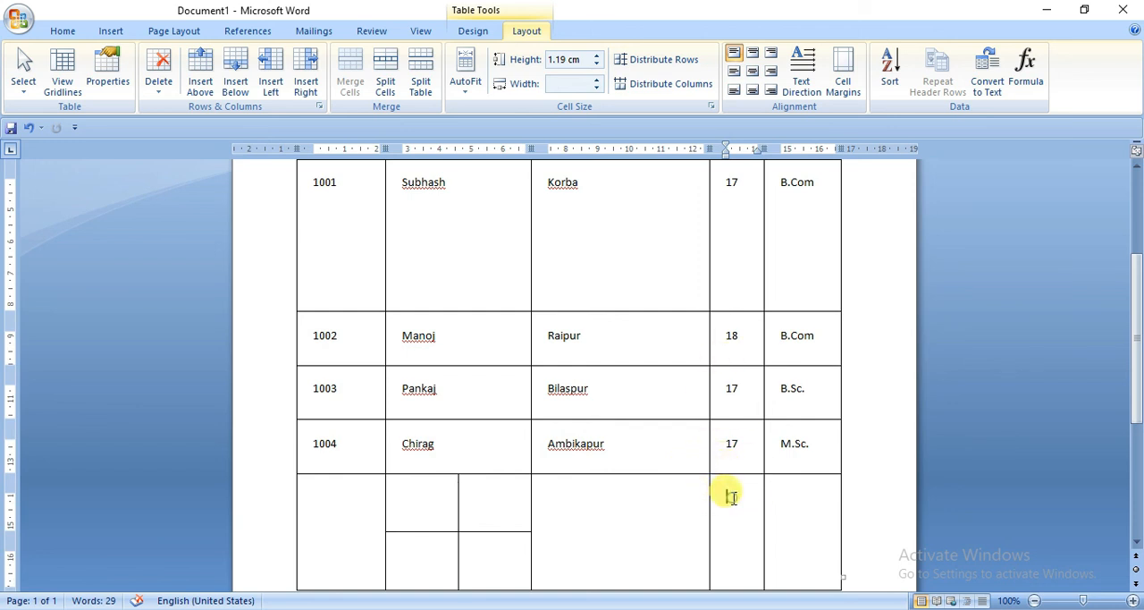
{"action": "left_click", "coordinate": [731, 497]}
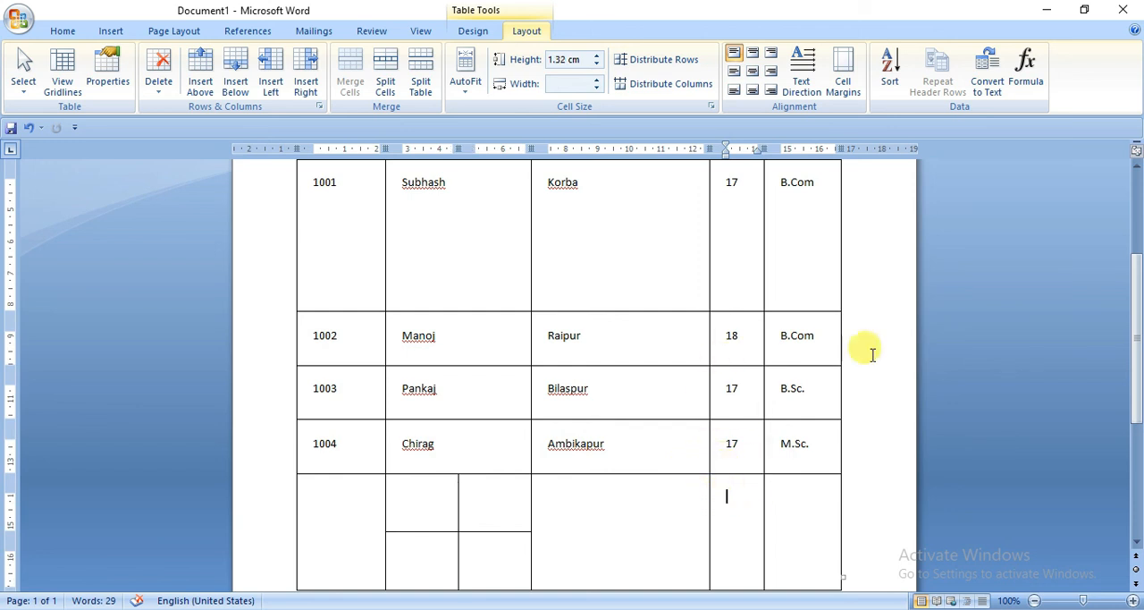
{"action": "left_click", "coordinate": [1026, 71]}
{"action": "left_click_drag", "start_coordinate": [547, 229], "coordinate": [322, 232]}
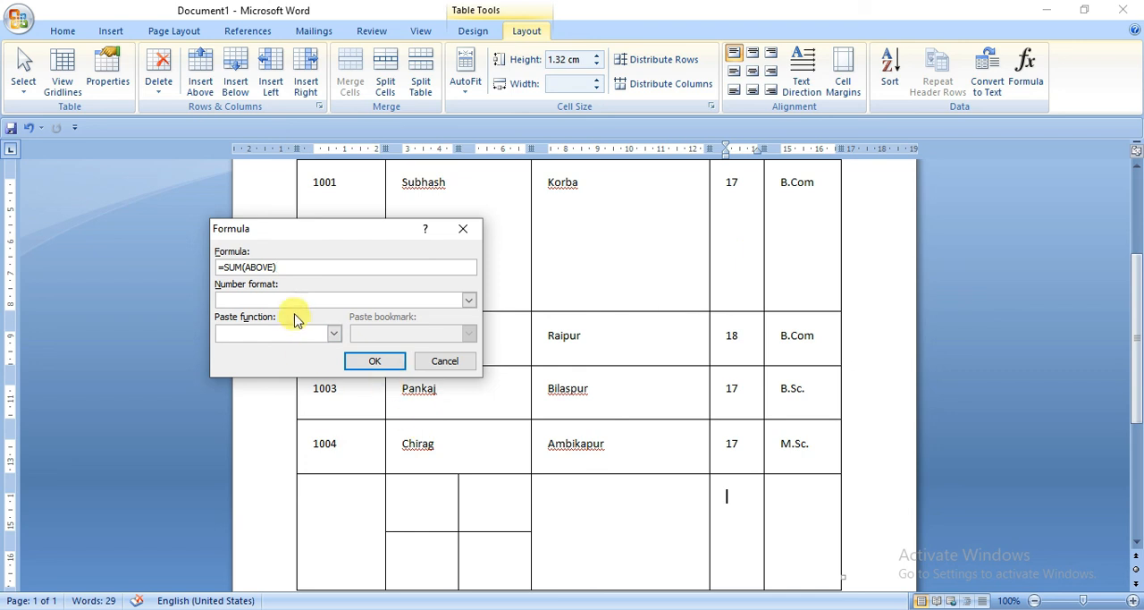
Step: Insert the formula =SUM(ABOVE) to total the students' ages, then review the Age column
{"action": "double_click", "coordinate": [267, 266]}
{"action": "left_click_drag", "start_coordinate": [277, 267], "coordinate": [246, 266]}
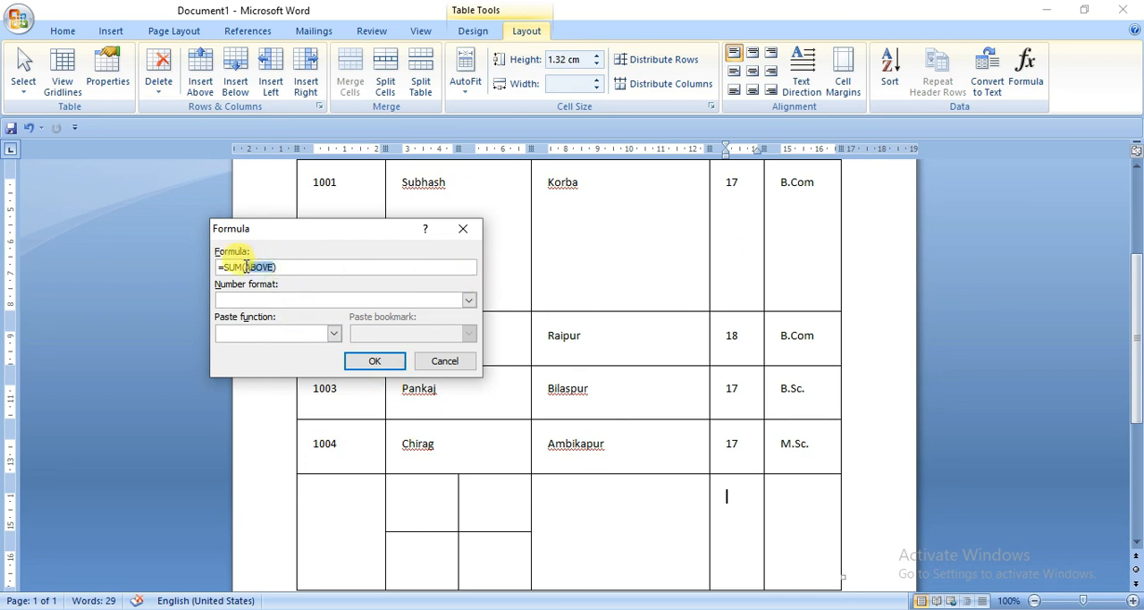
{"action": "left_click_drag", "start_coordinate": [246, 266], "coordinate": [242, 272]}
{"action": "left_click", "coordinate": [243, 268]}
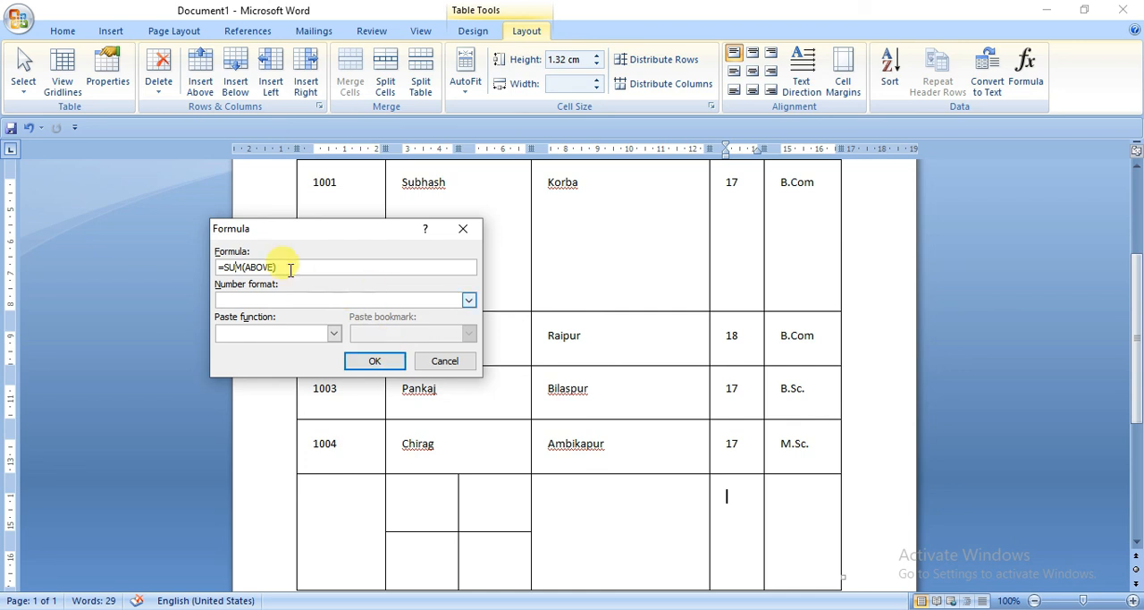
{"action": "left_click_drag", "start_coordinate": [217, 267], "coordinate": [284, 268]}
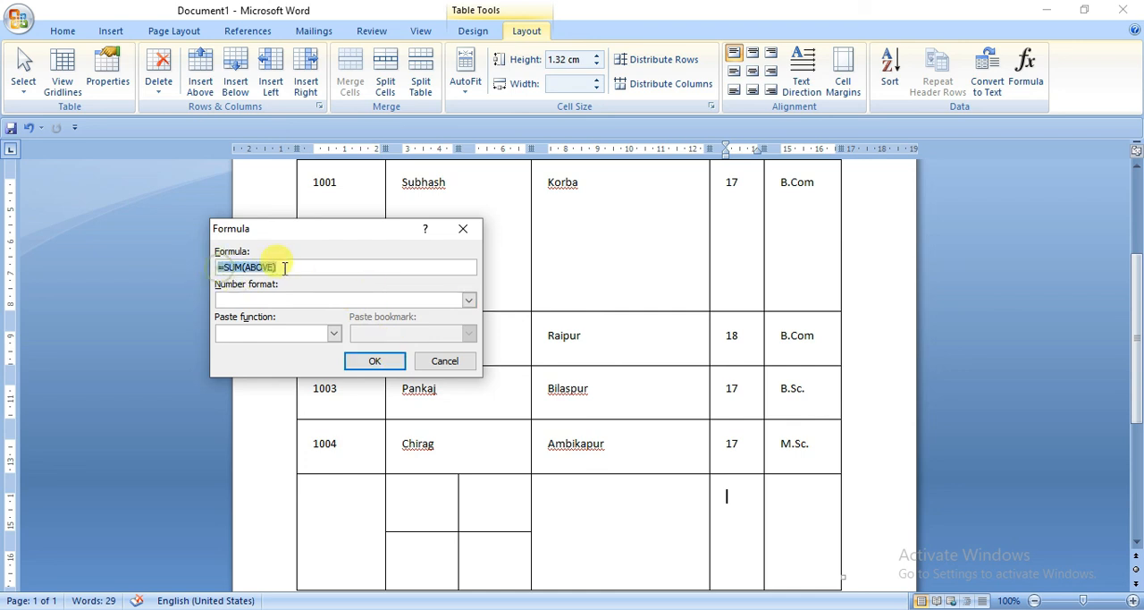
{"action": "left_click", "coordinate": [374, 361]}
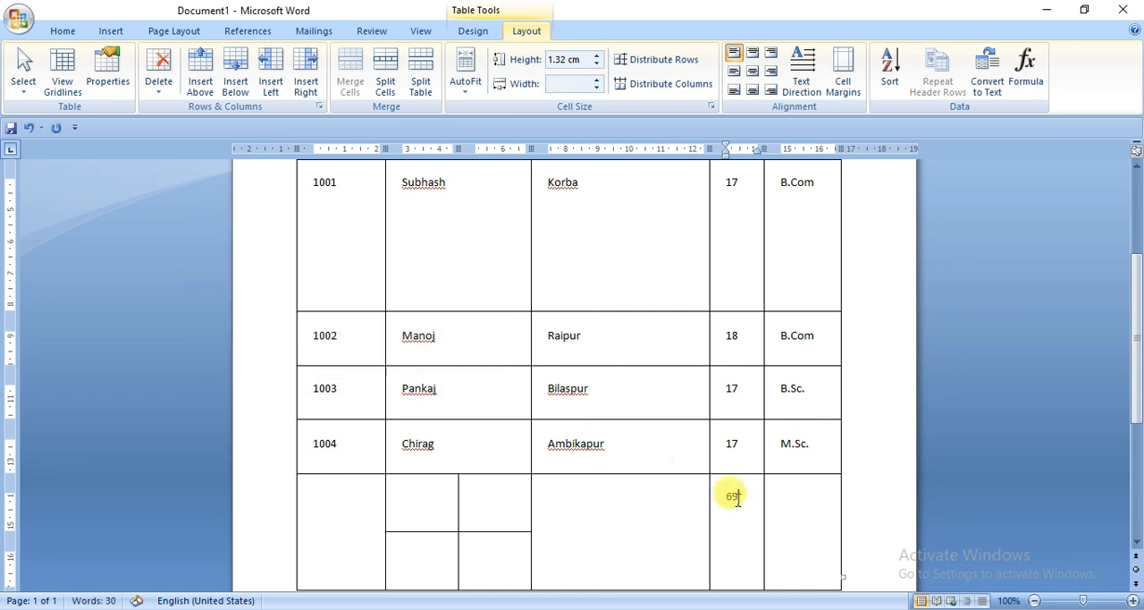
{"action": "scroll", "coordinate": [735, 375], "scroll_direction": "up", "scroll_amount": 2}
{"action": "scroll", "coordinate": [739, 411], "scroll_direction": "down", "scroll_amount": 2}
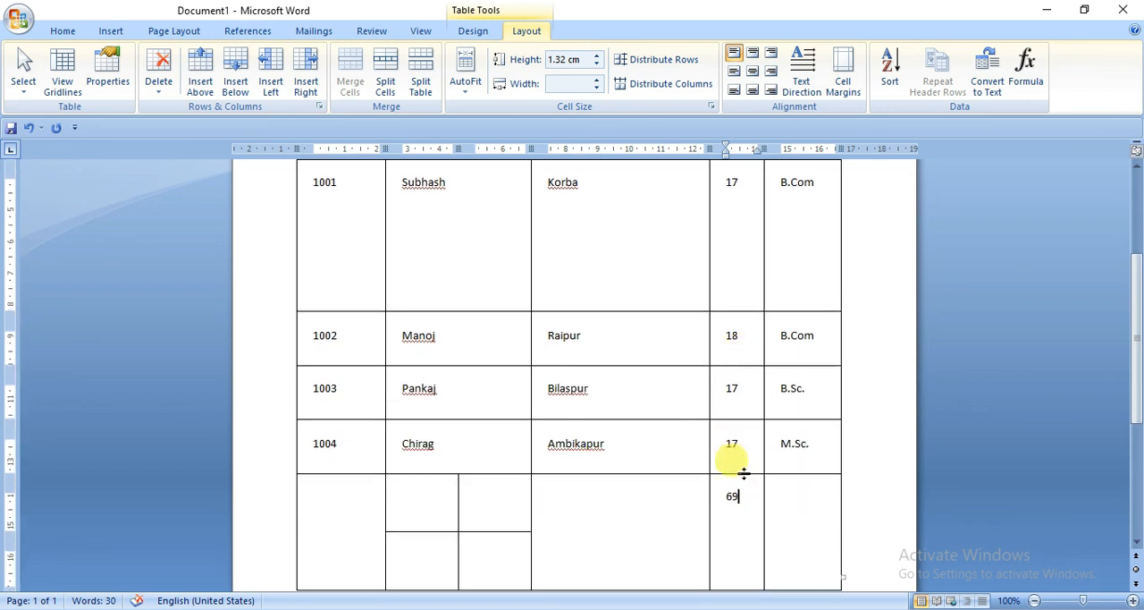
{"action": "scroll", "coordinate": [740, 470], "scroll_direction": "up", "scroll_amount": 2}
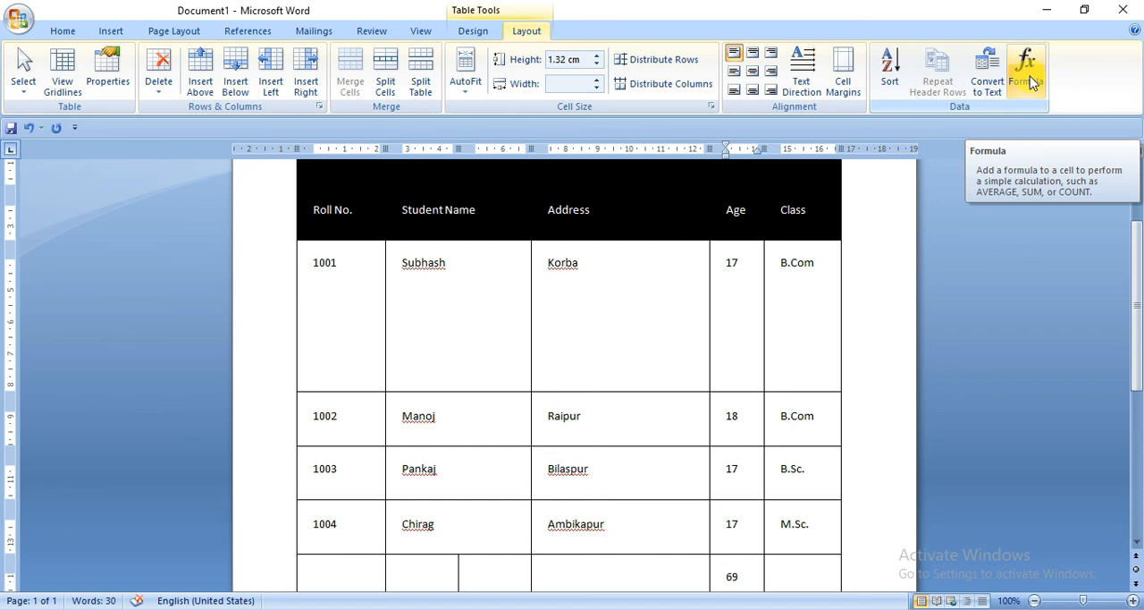